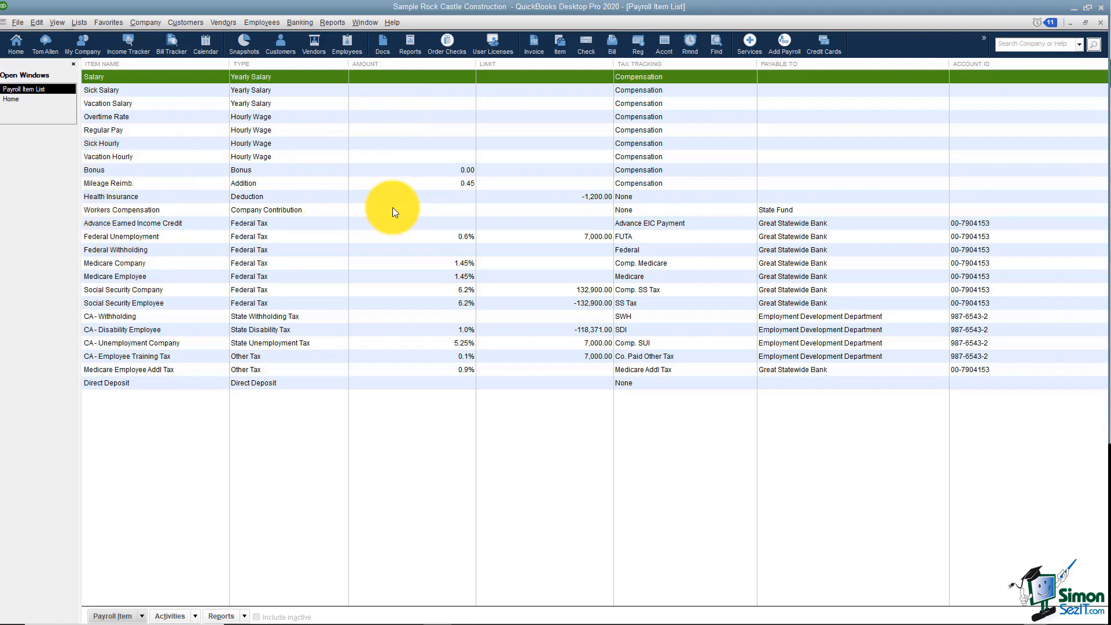
Create a new payroll item using Custom Setup, as a Deduction named "Employee Dental Insurance Payab".
left_click(170, 197)
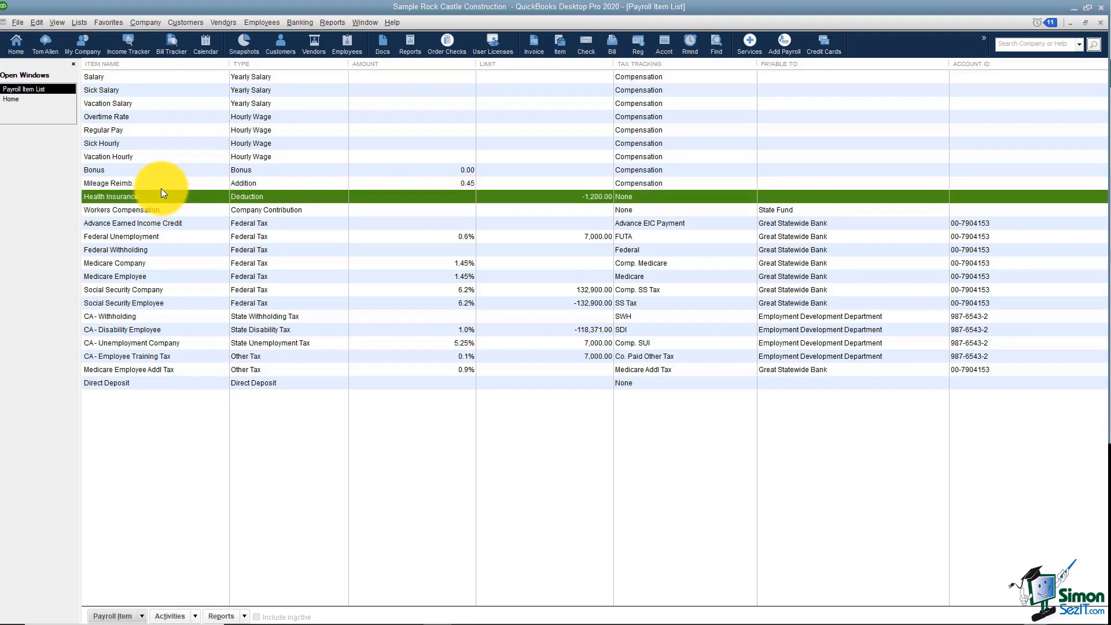
left_click(160, 183)
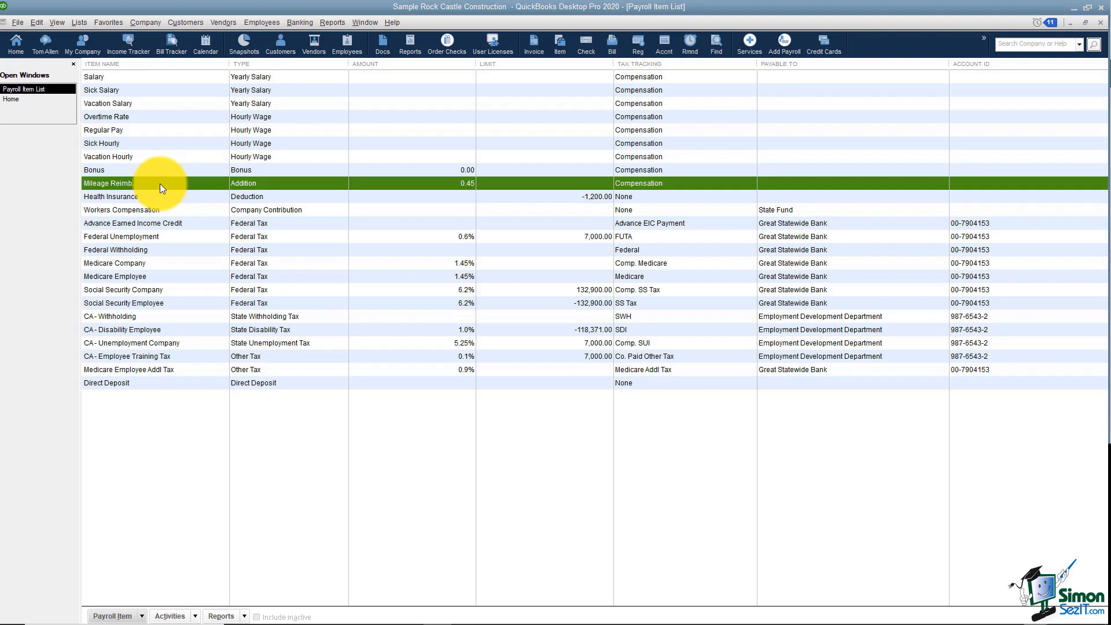
right_click(218, 193)
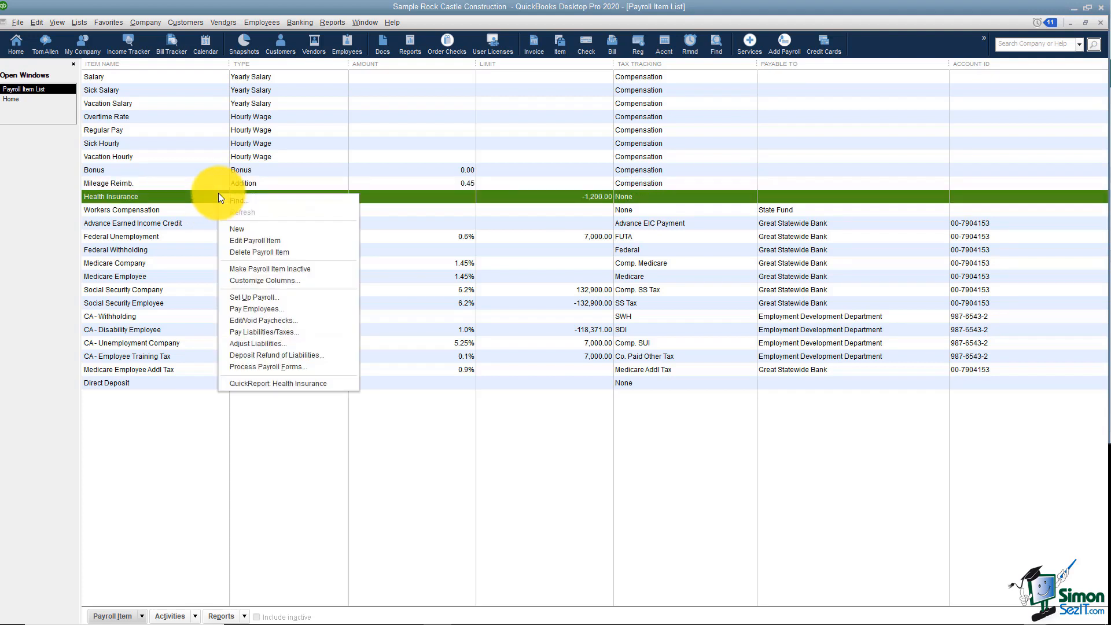
left_click(251, 229)
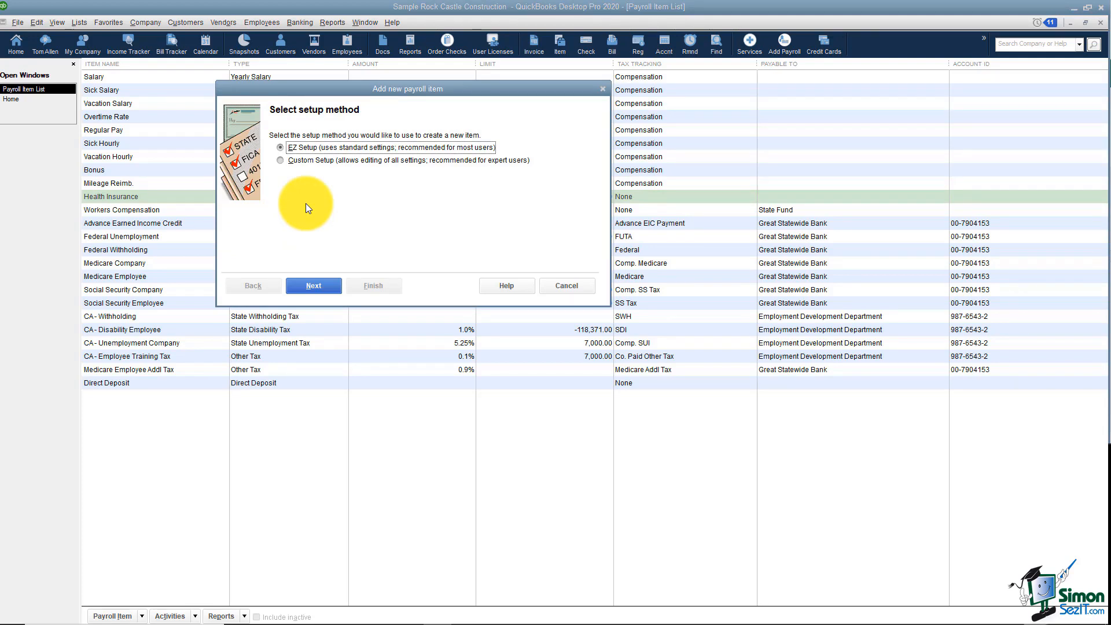
left_click(280, 161)
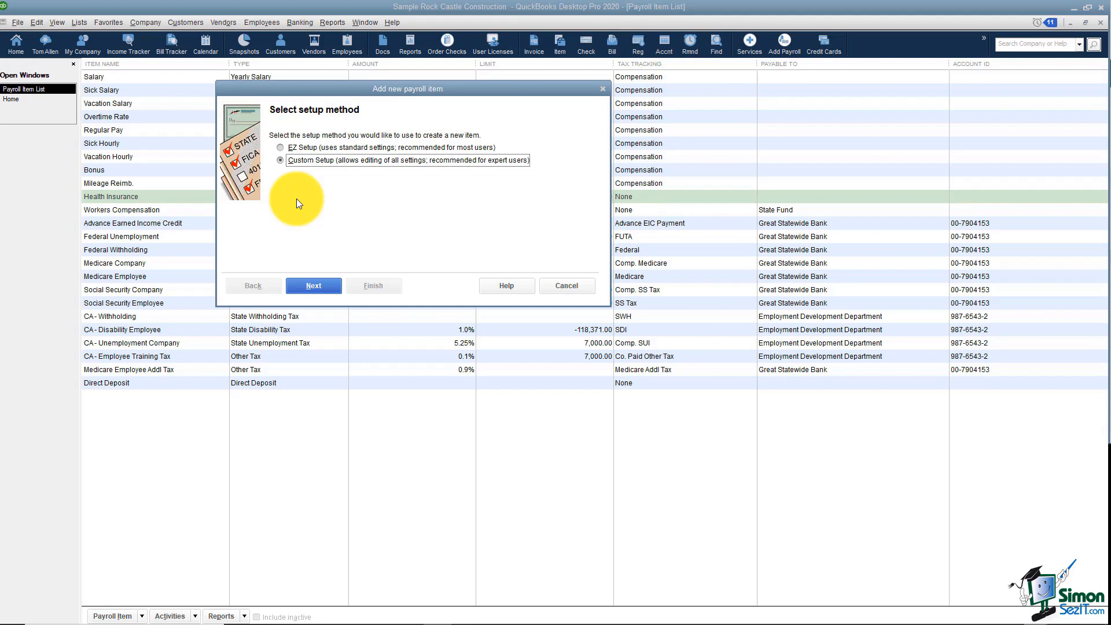
left_click(317, 282)
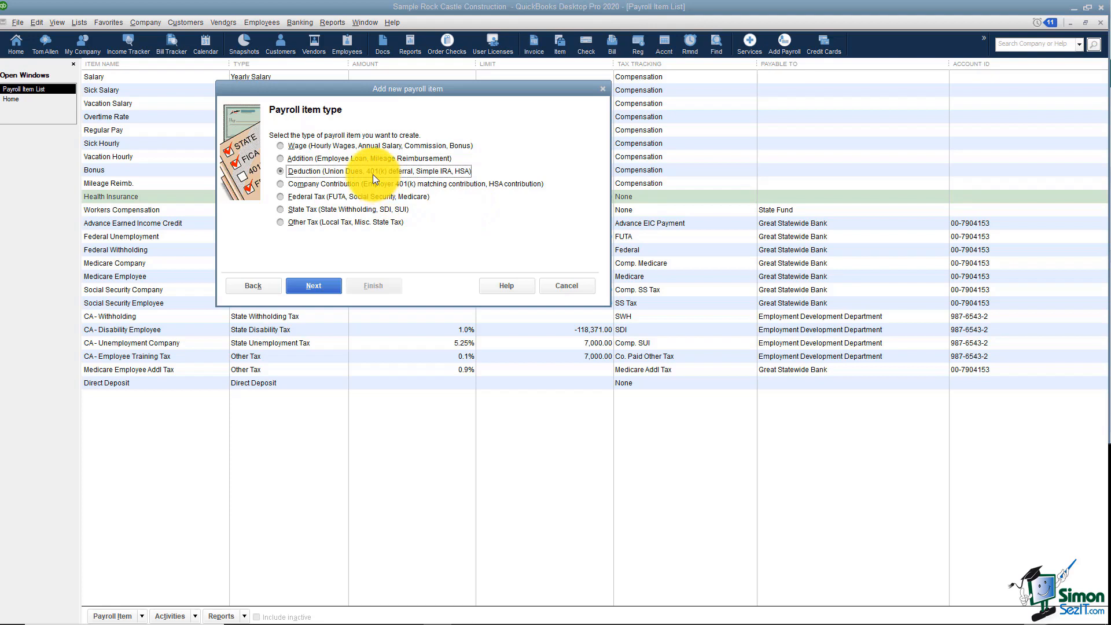
left_click(324, 286)
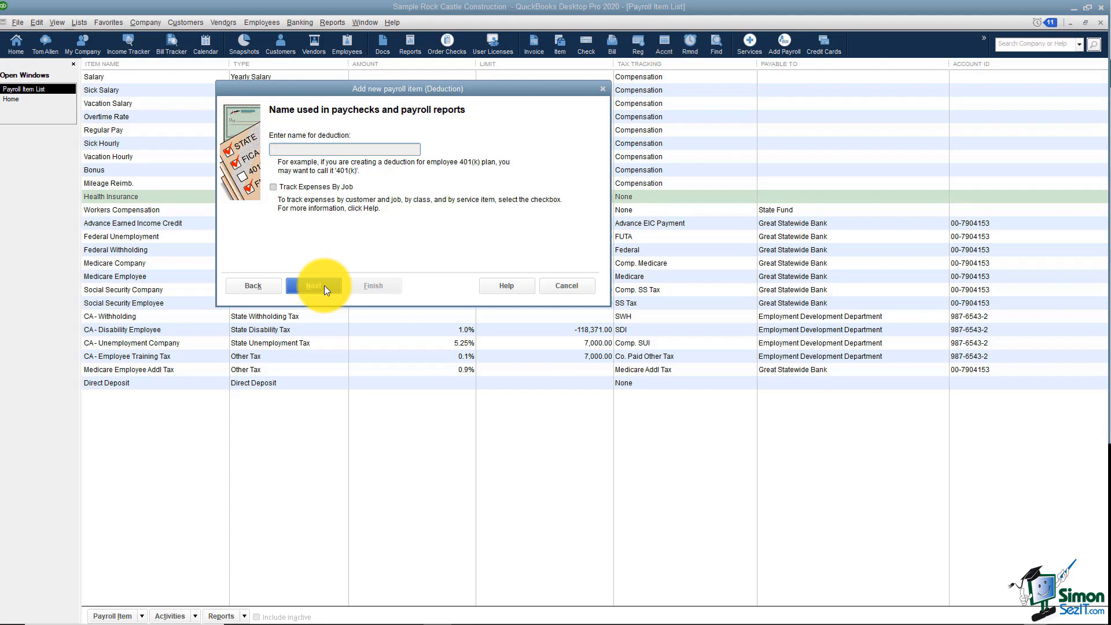
type("Employee Dental Insurance Payab")
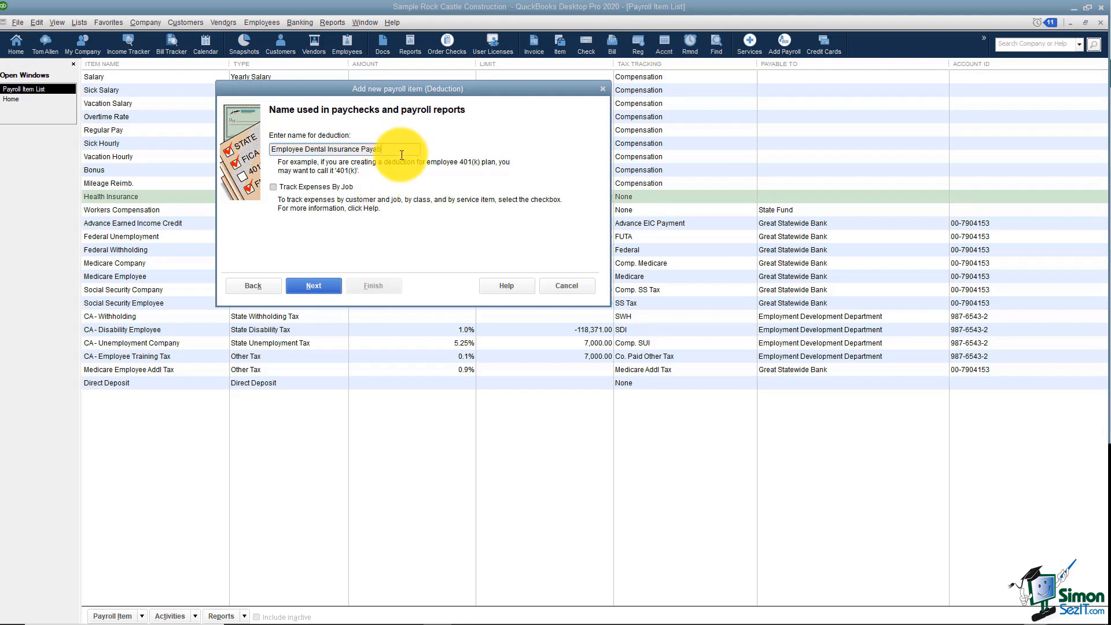
left_click(315, 287)
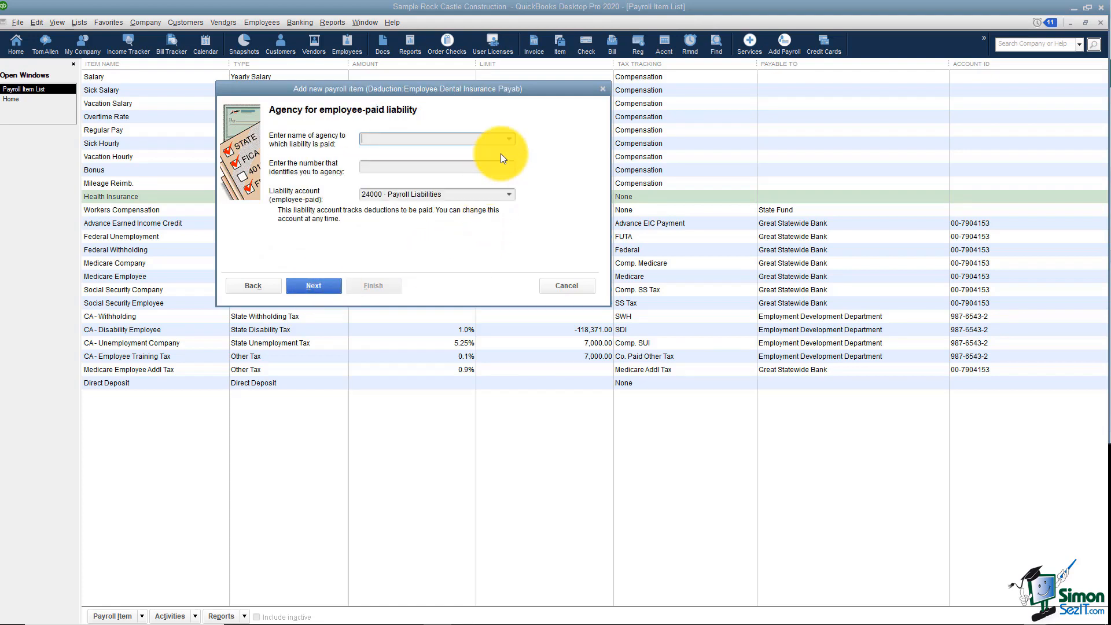
Quick-add Blue Cross as the agency paid for the deduction and enter the number that identifies the company to it.
type("Blue Cross")
key("Tab")
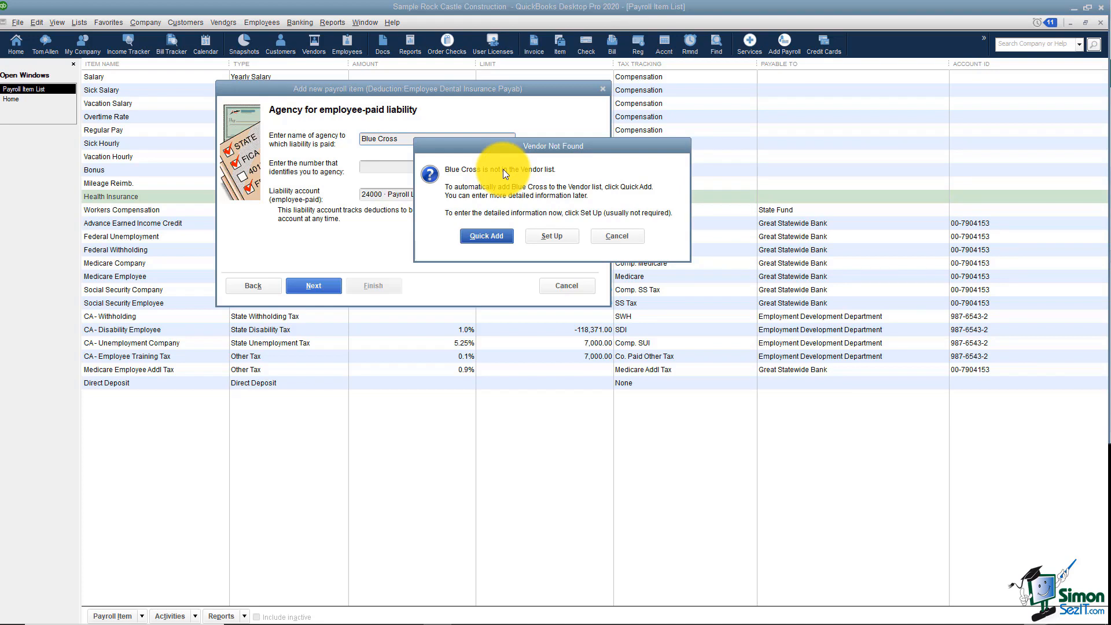
left_click(494, 234)
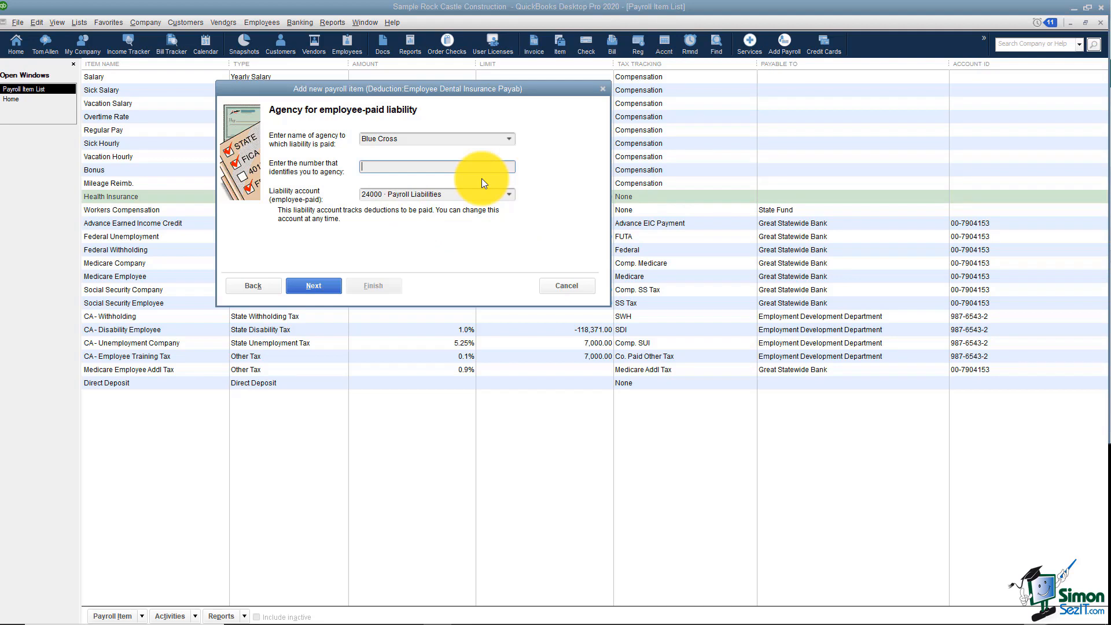
type("253698")
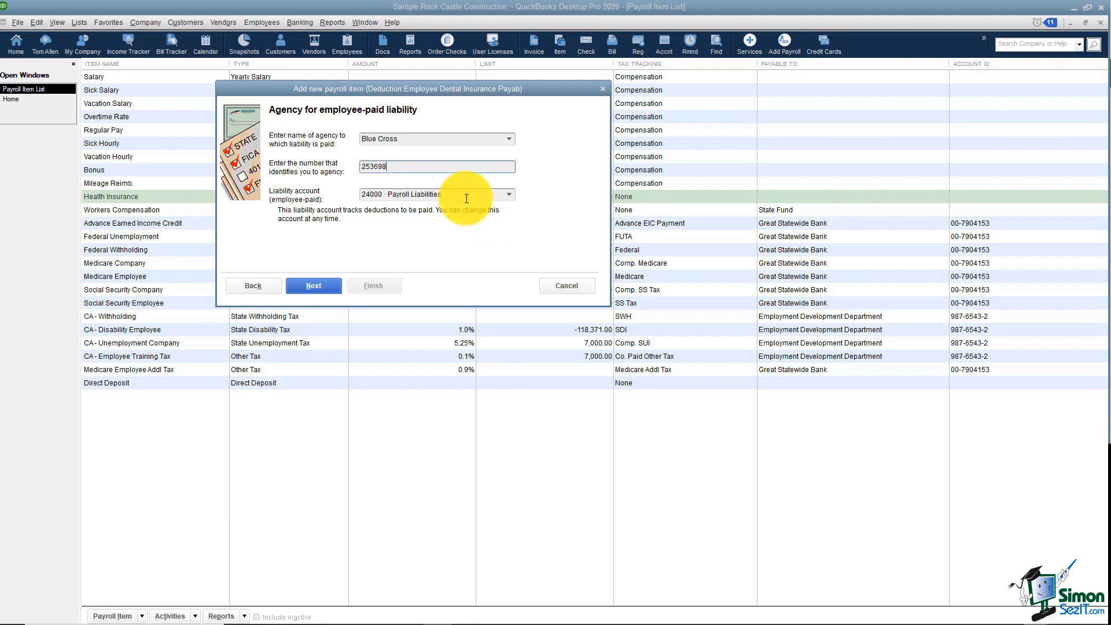
Set up Dental Insurance, number 24110, as a subaccount of 24000 Payroll Liabilities and use it as the deduction's liability account.
left_click(510, 195)
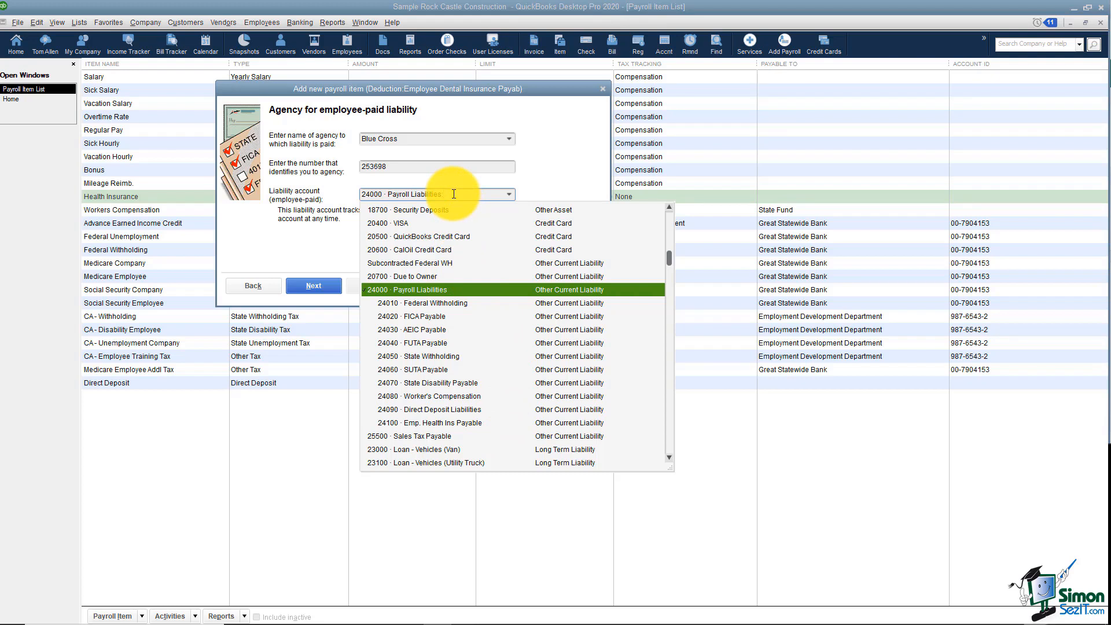
type("DEnta")
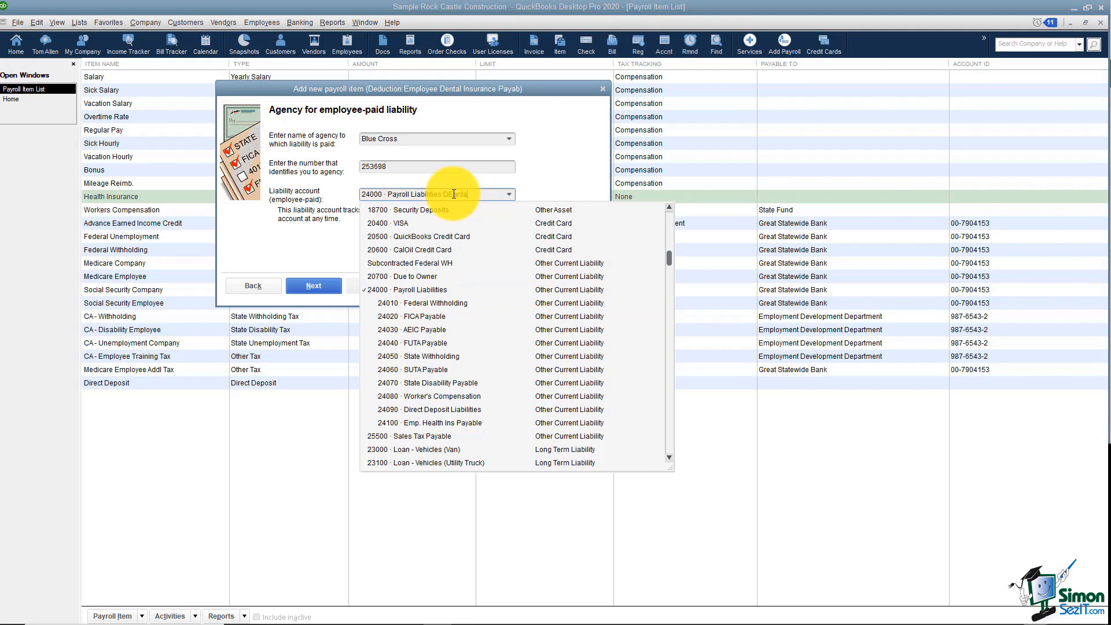
type("l Insurance")
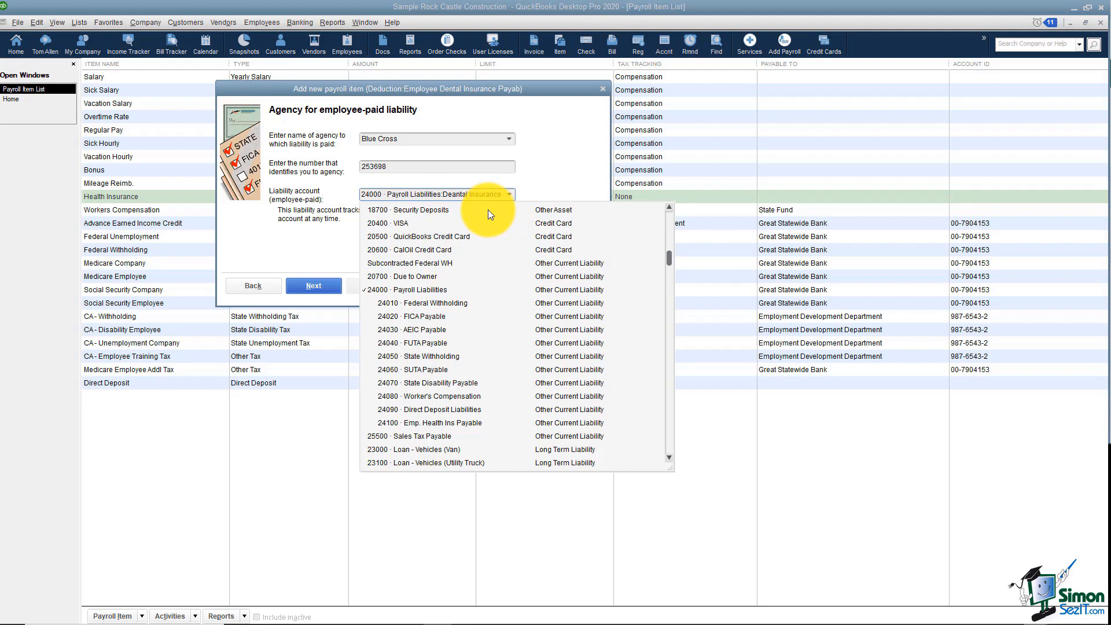
key("Tab")
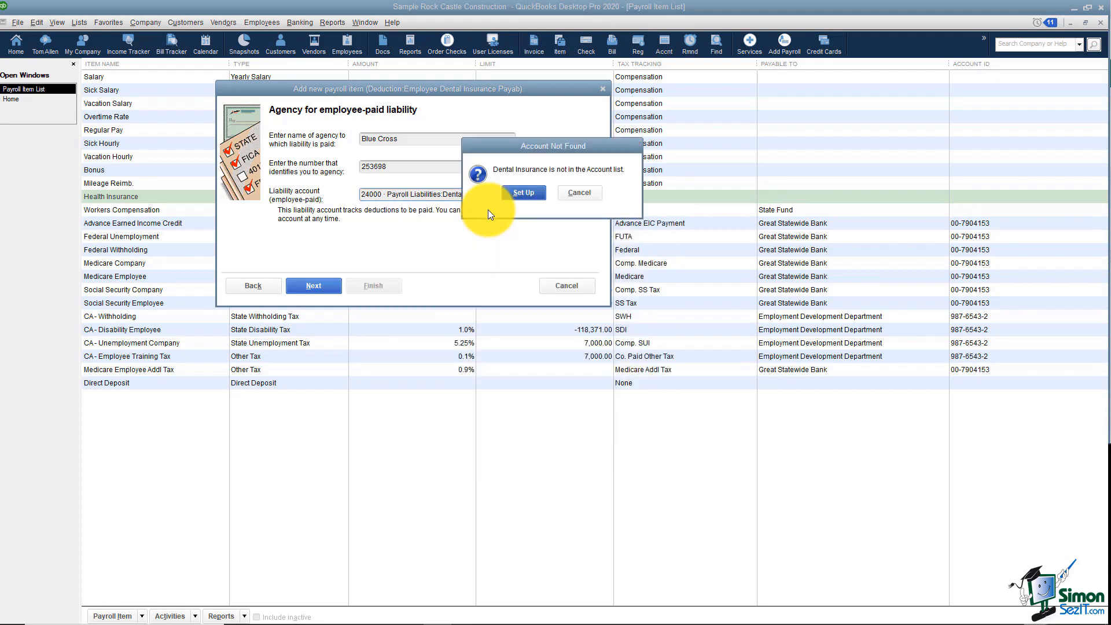
left_click(526, 197)
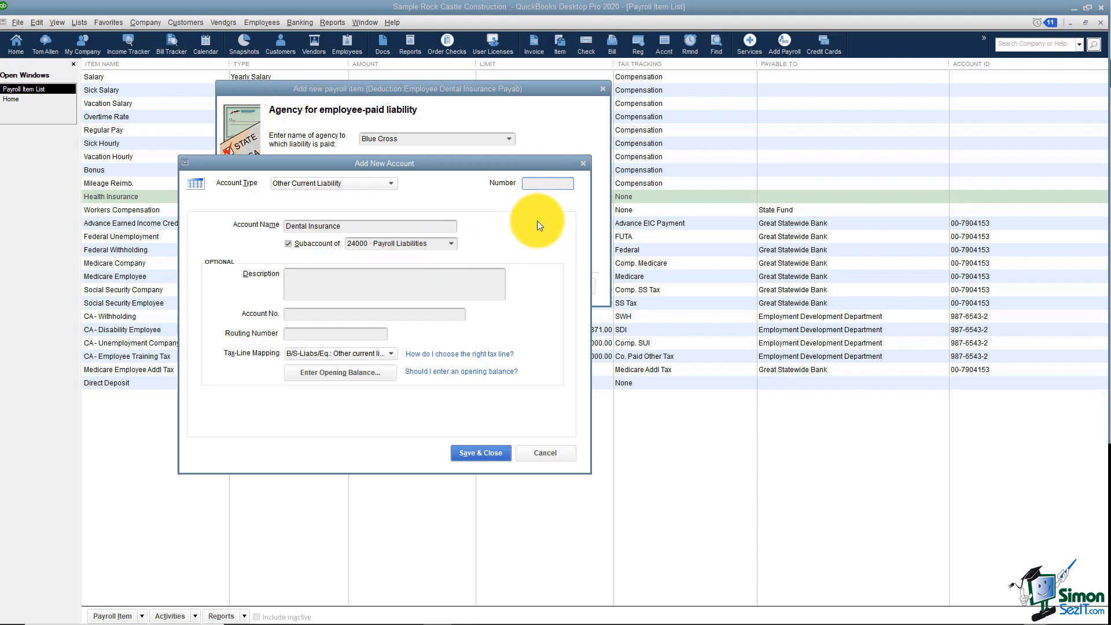
type("110")
left_click(492, 456)
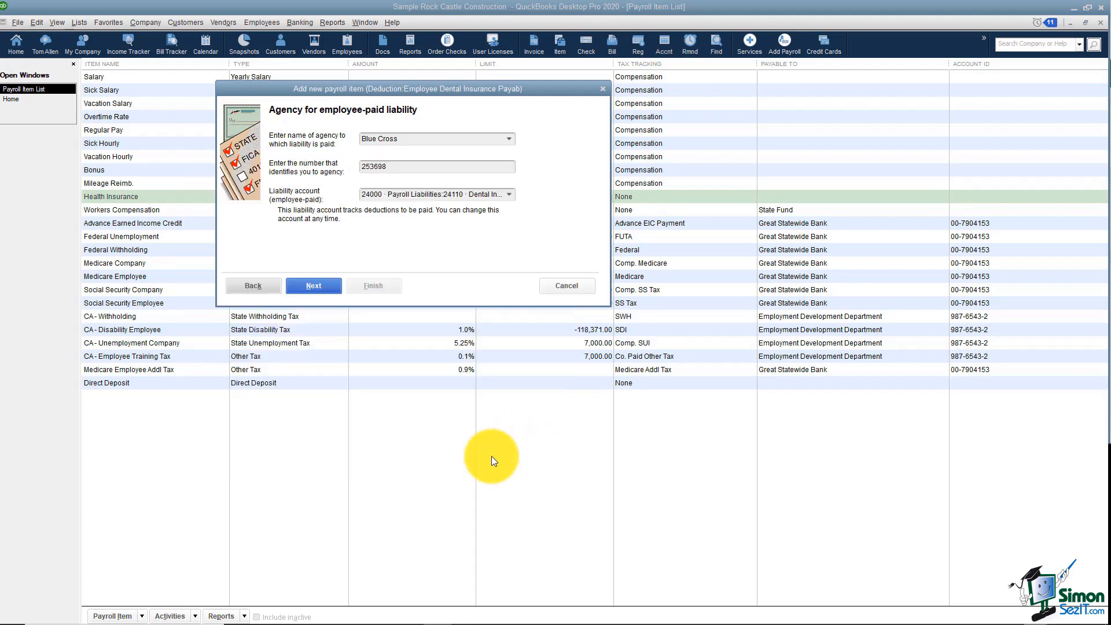
left_click(511, 195)
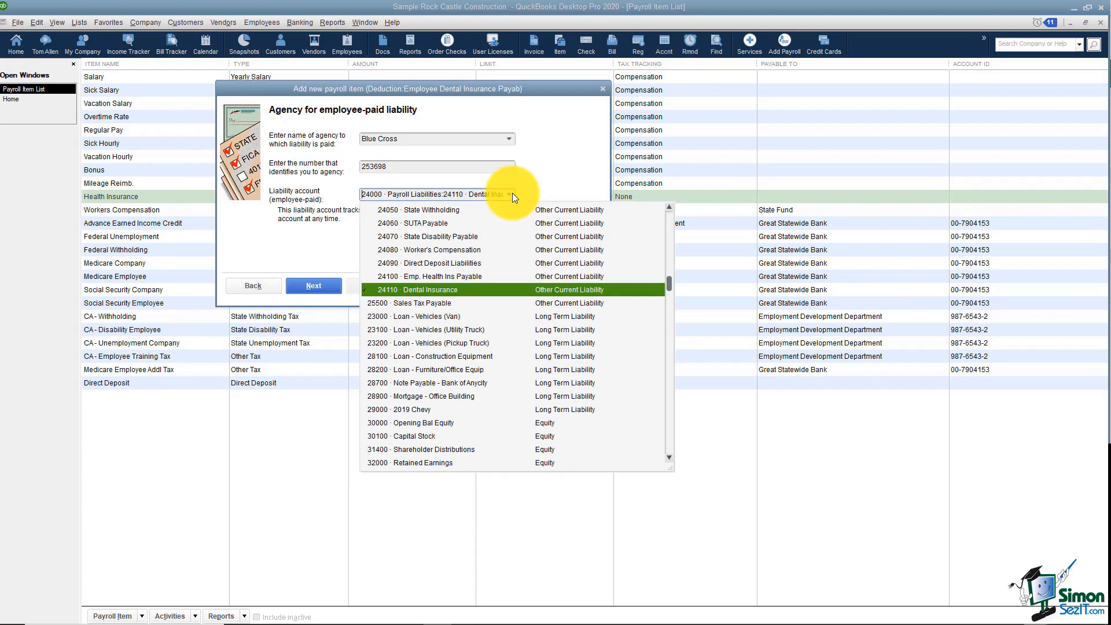
left_click(451, 293)
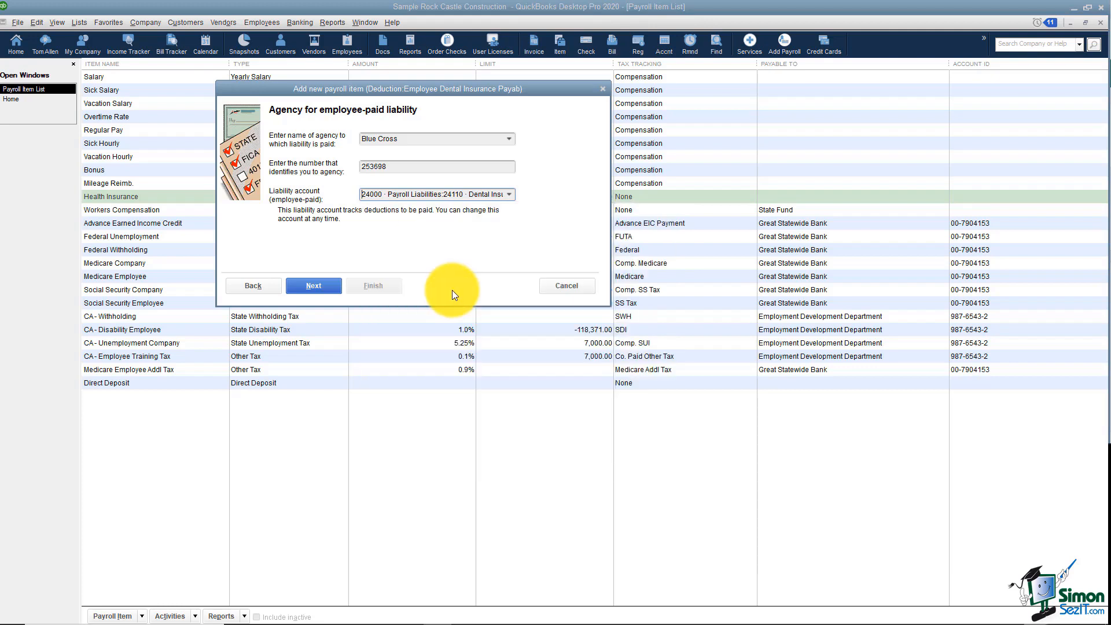
left_click(329, 287)
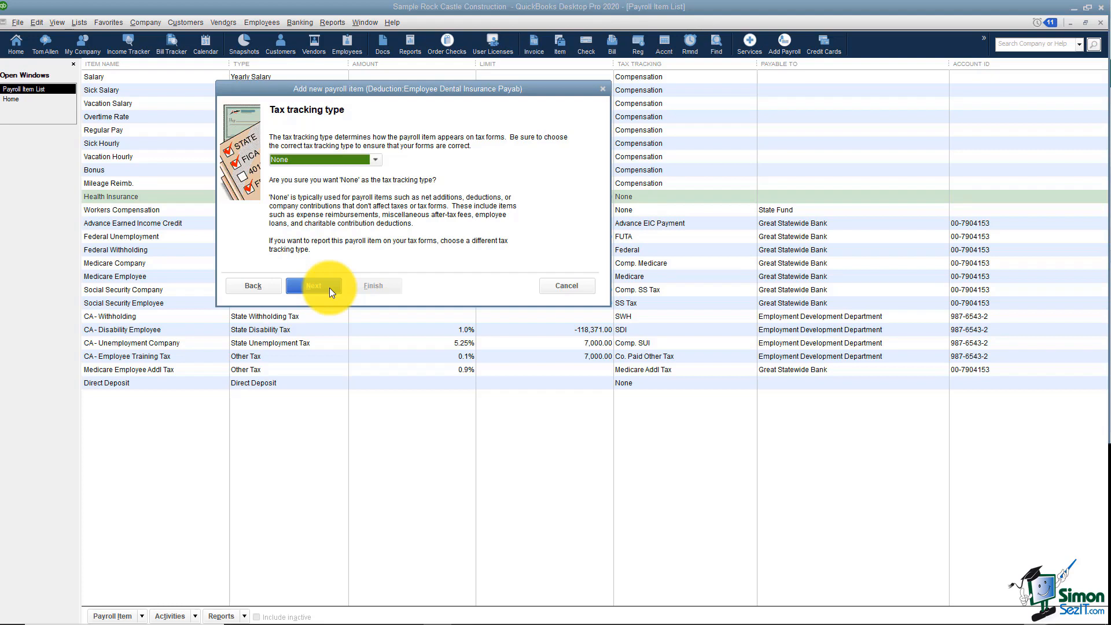
Accept the deduction's calculation defaults: tax tracking None, default taxes, Neither quantity nor hours, and gross pay.
left_click(329, 287)
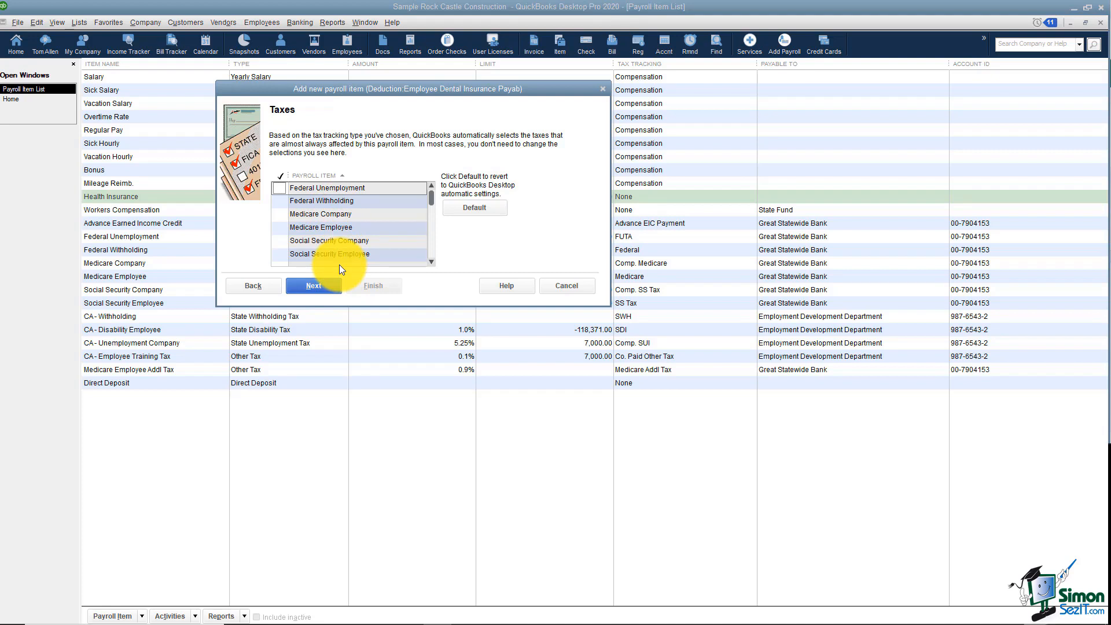
left_click(325, 286)
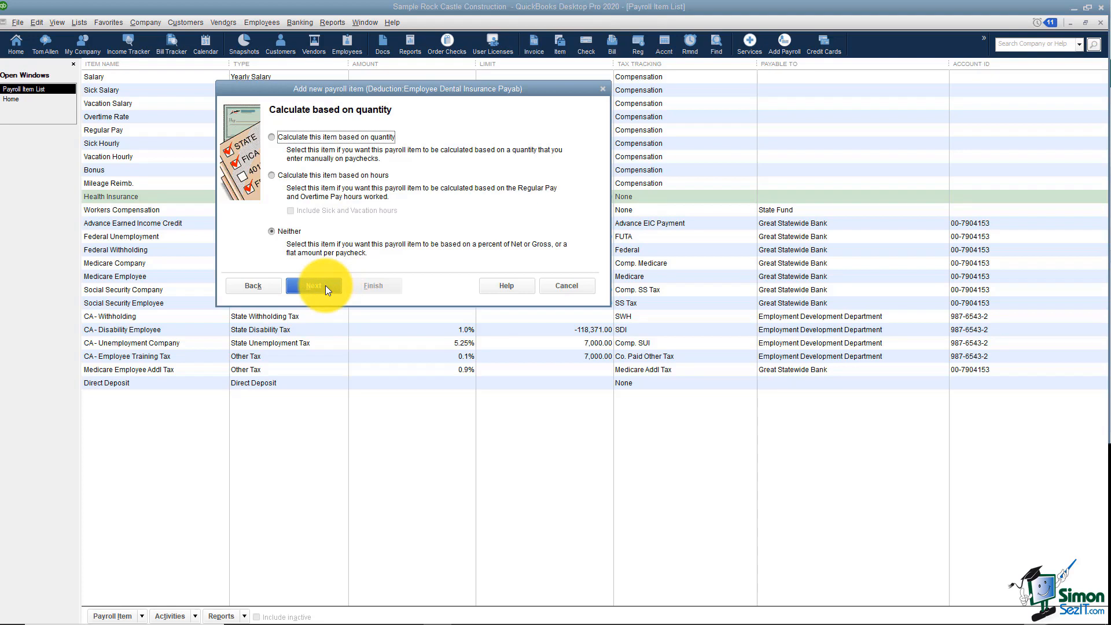
left_click(325, 286)
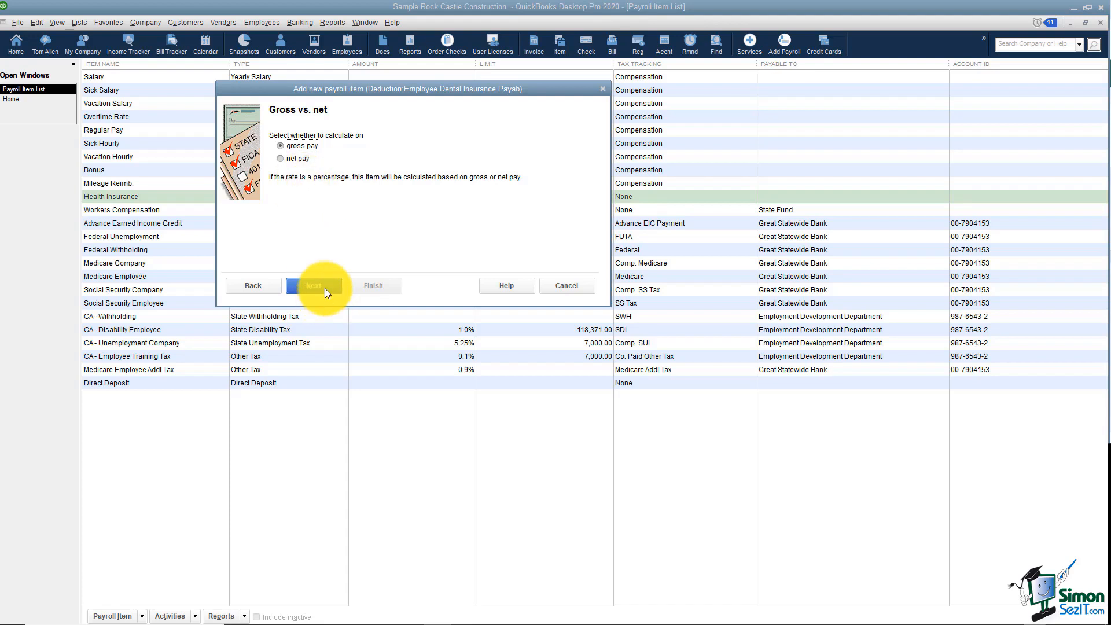
left_click(324, 288)
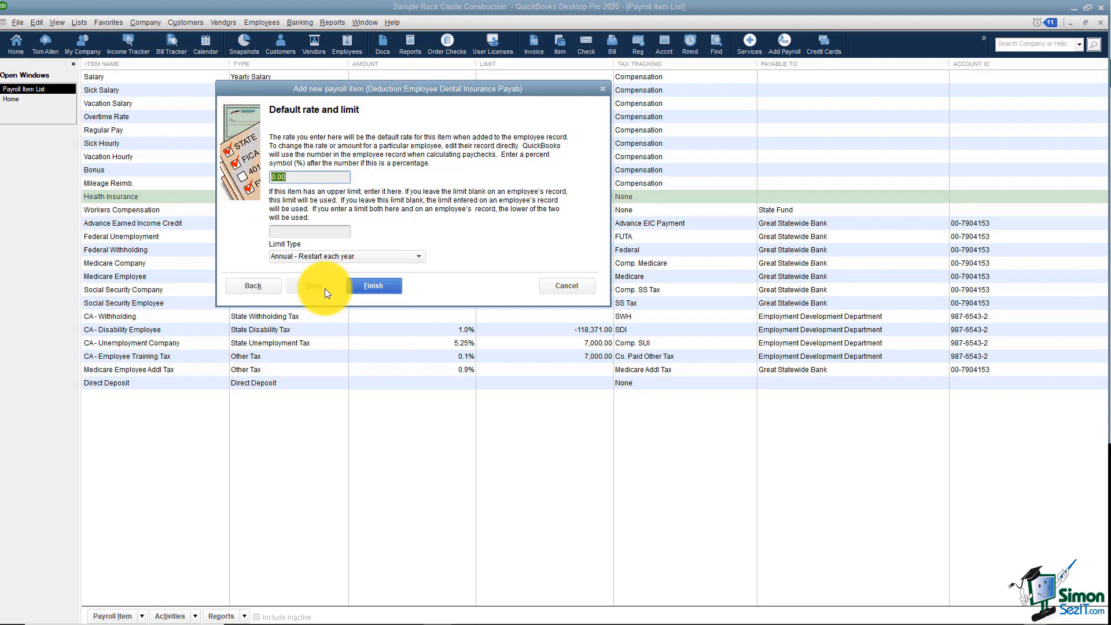
Set the deduction's upper limit to 600.00, restarting annually, and finish the payroll item.
left_click(324, 234)
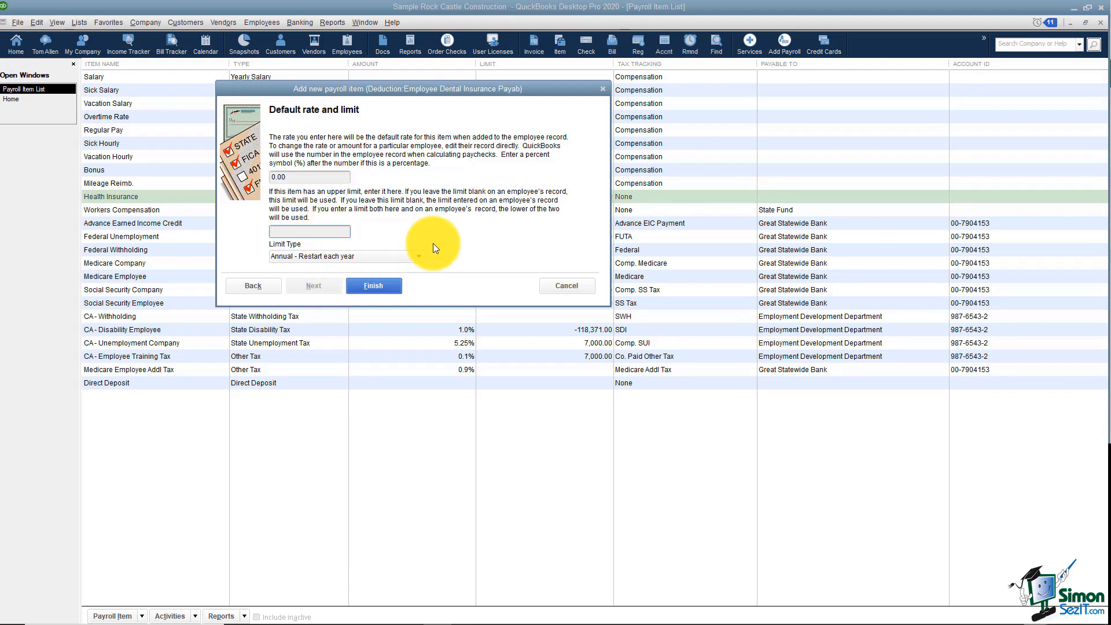
type("600.00")
key("Tab")
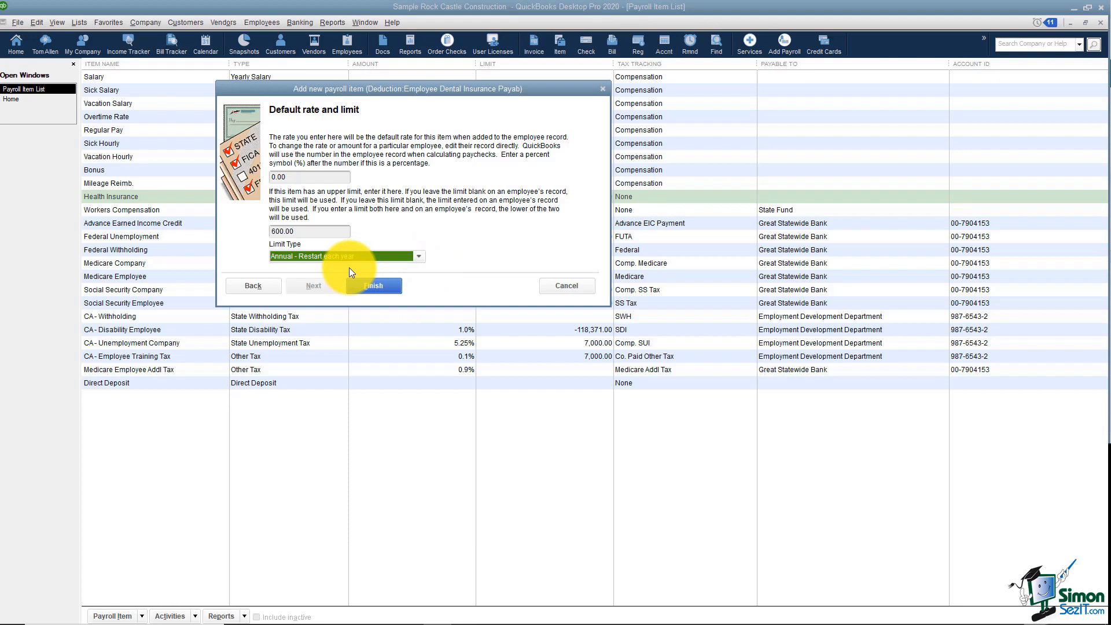
left_click(375, 286)
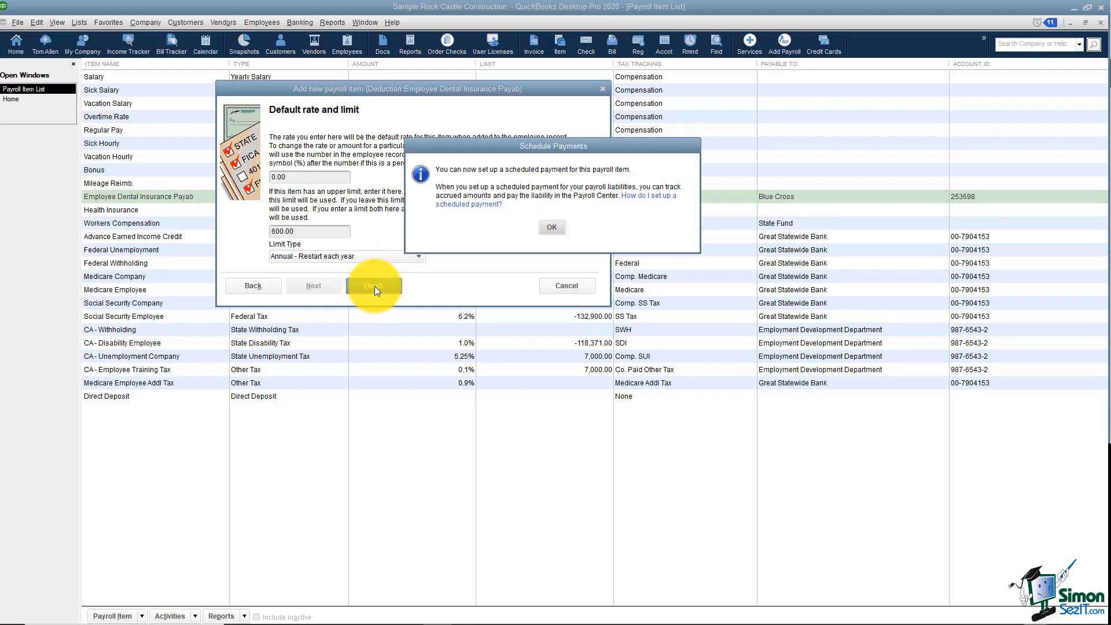
left_click(554, 228)
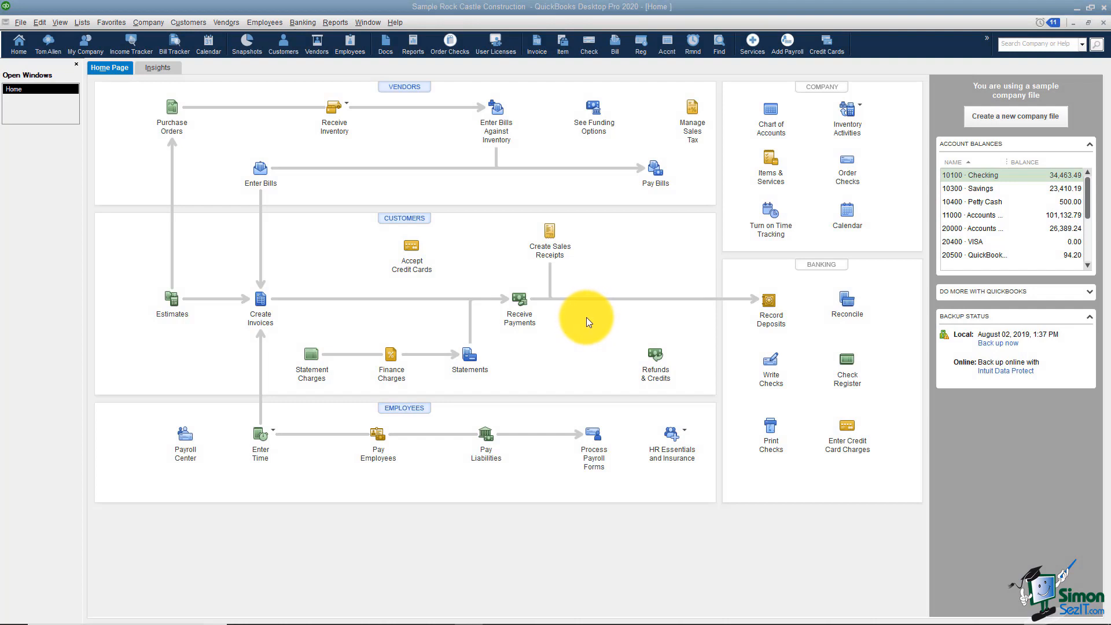
Open the Employee Center and list all employees instead of only active ones.
left_click(417, 411)
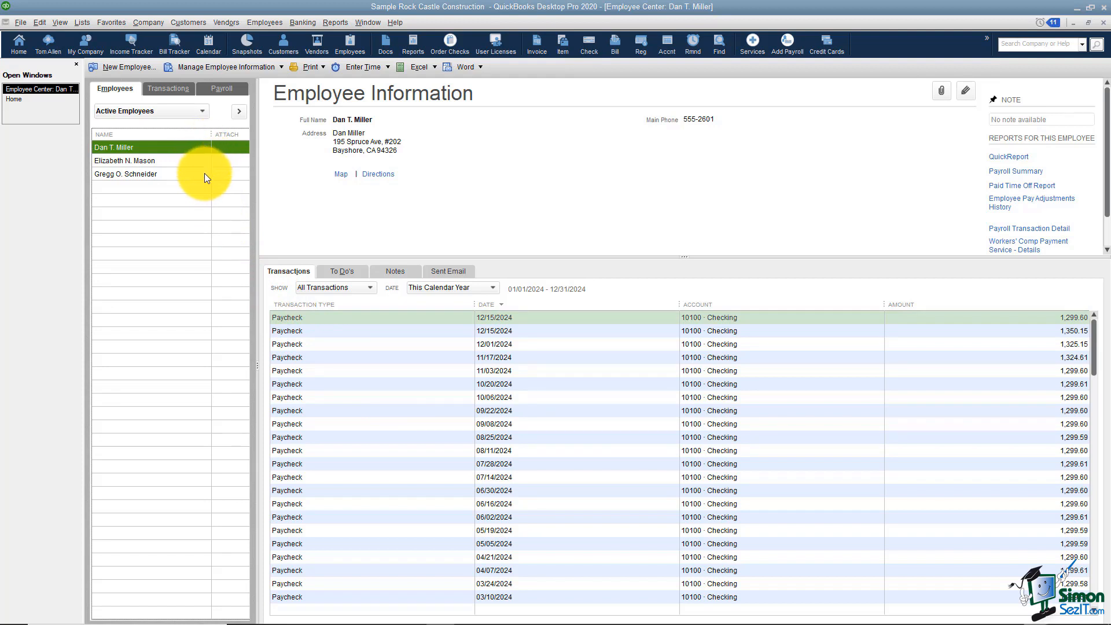
left_click(203, 115)
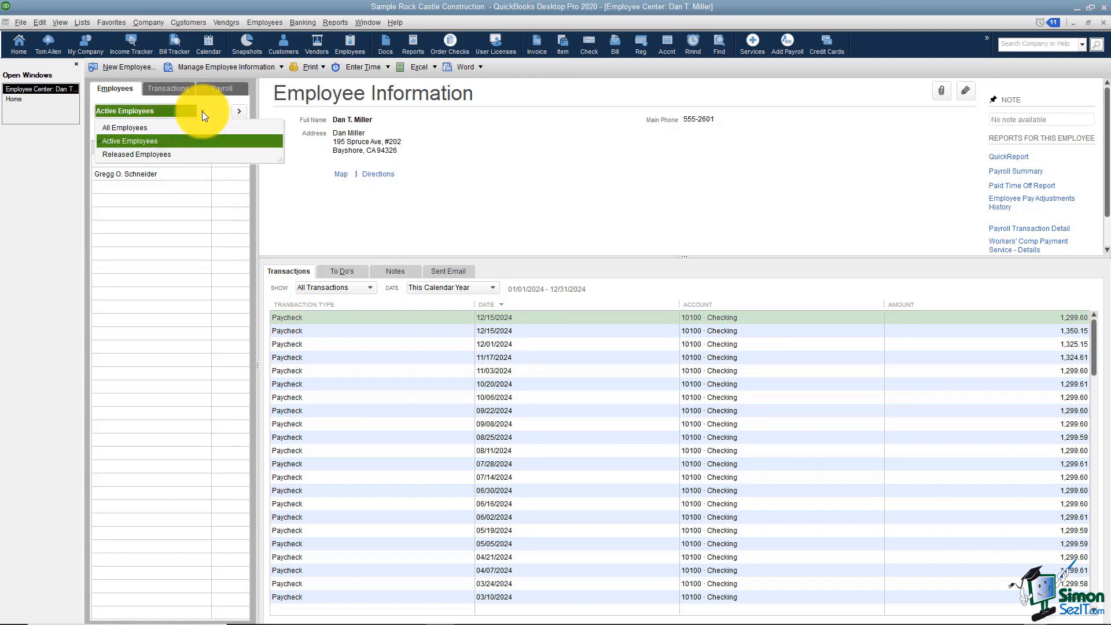
left_click(141, 127)
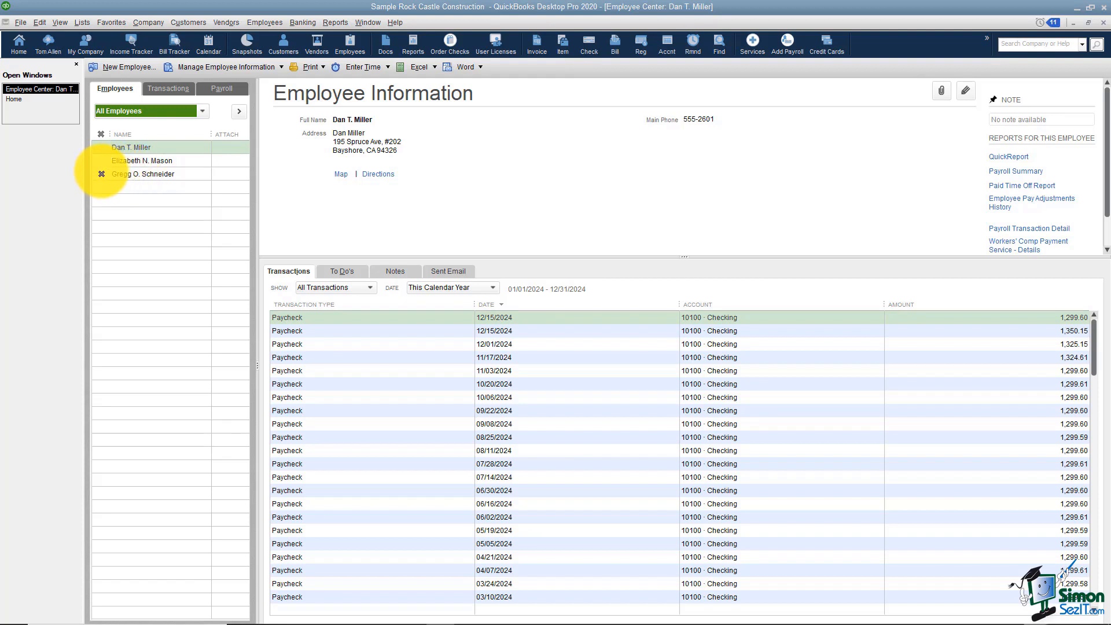
Make the employee marked inactive active again and limit the list to Active Employees.
left_click(101, 174)
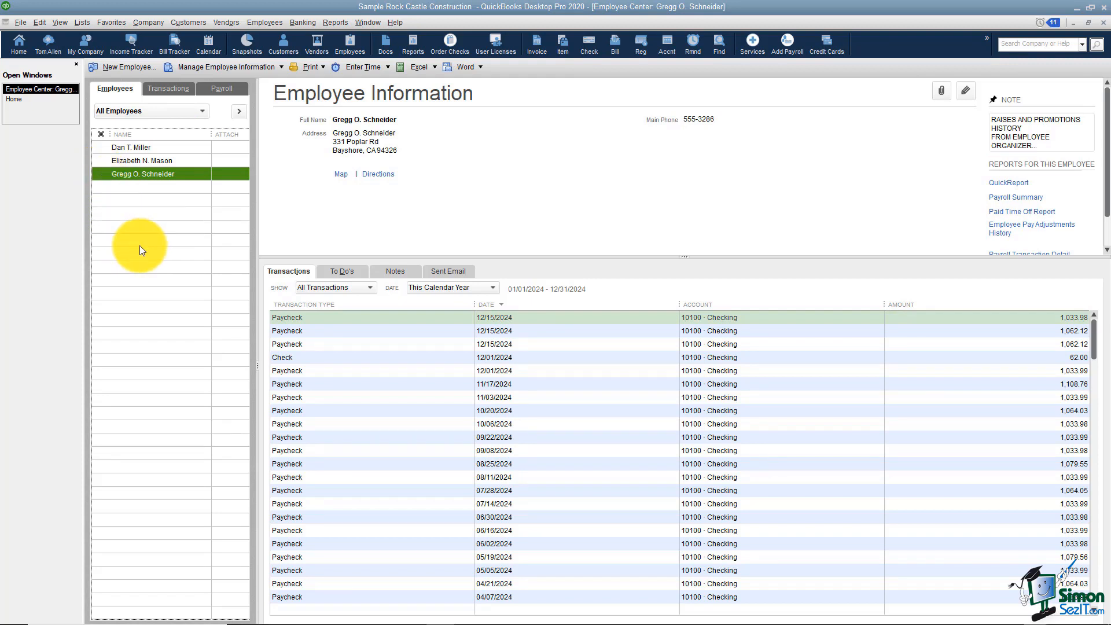
left_click(200, 111)
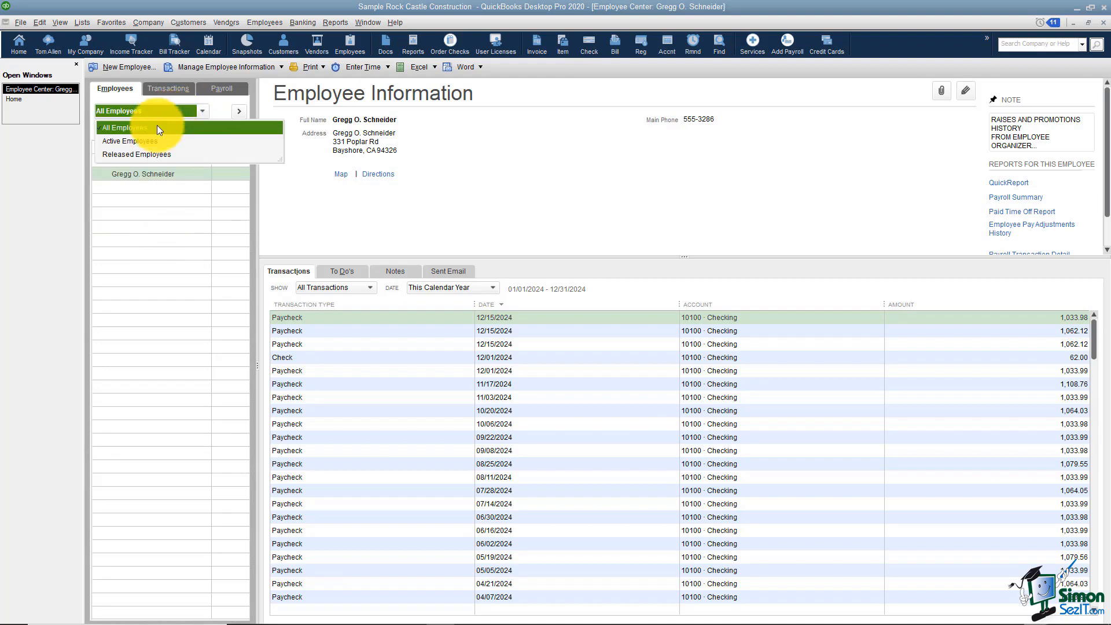
left_click(153, 141)
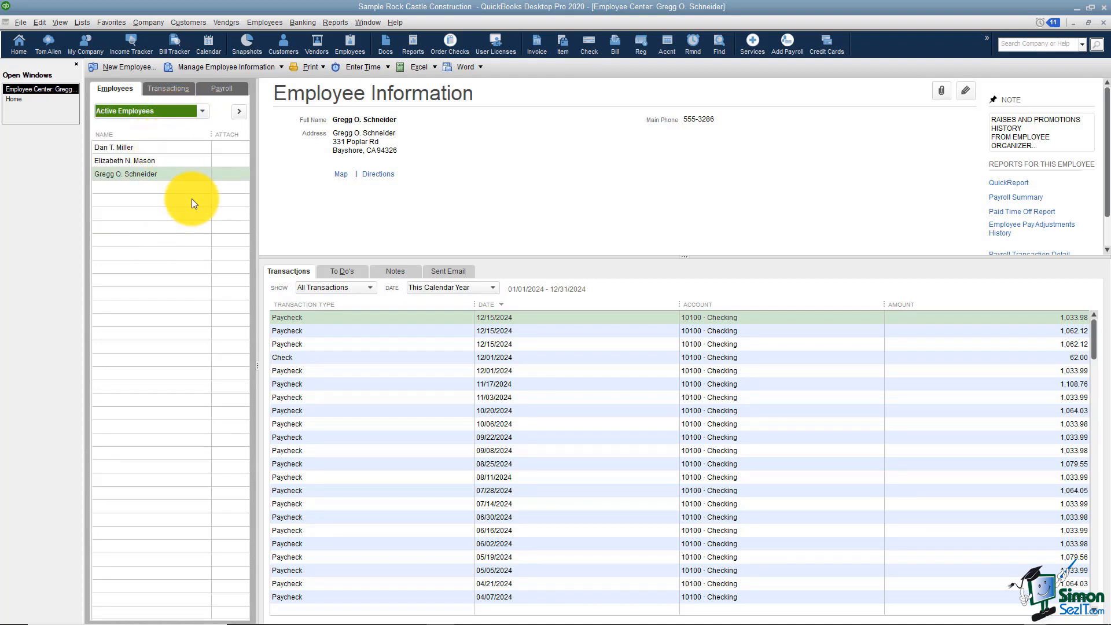
Select the last employee in the active list and enlarge the information pane to show more of the employee's report links.
left_click(181, 173)
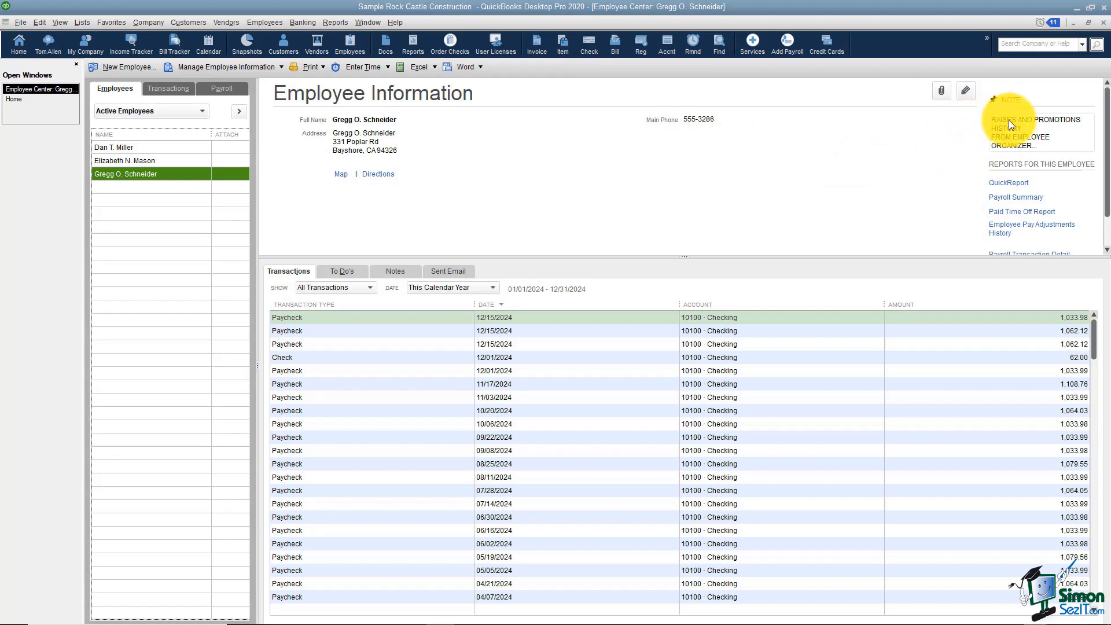
mouse_move(1009, 133)
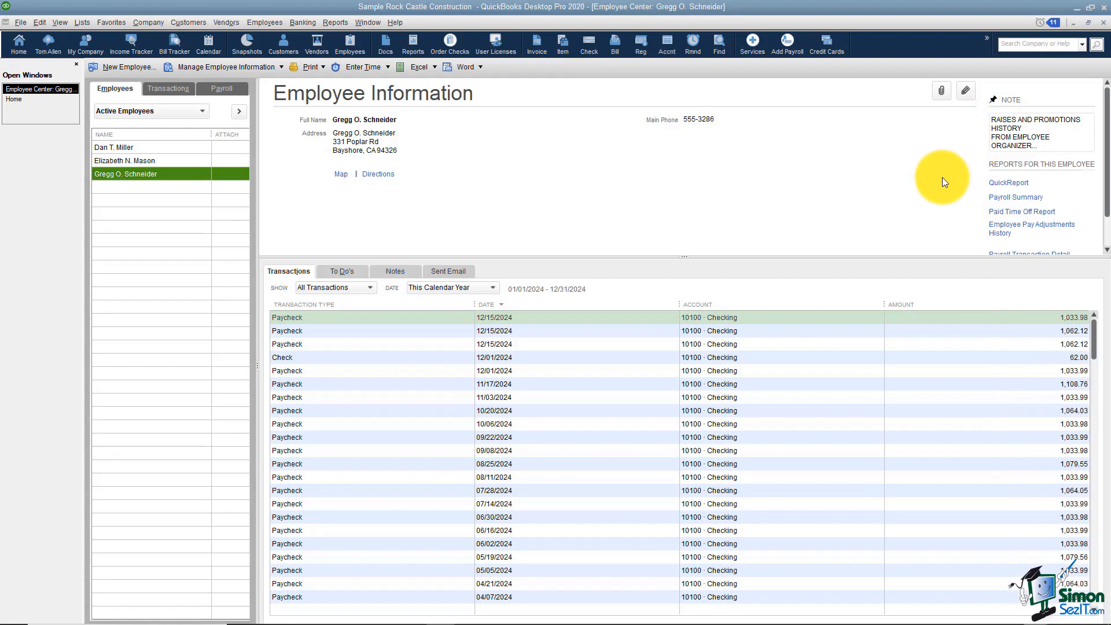
left_click_drag(951, 255, 958, 291)
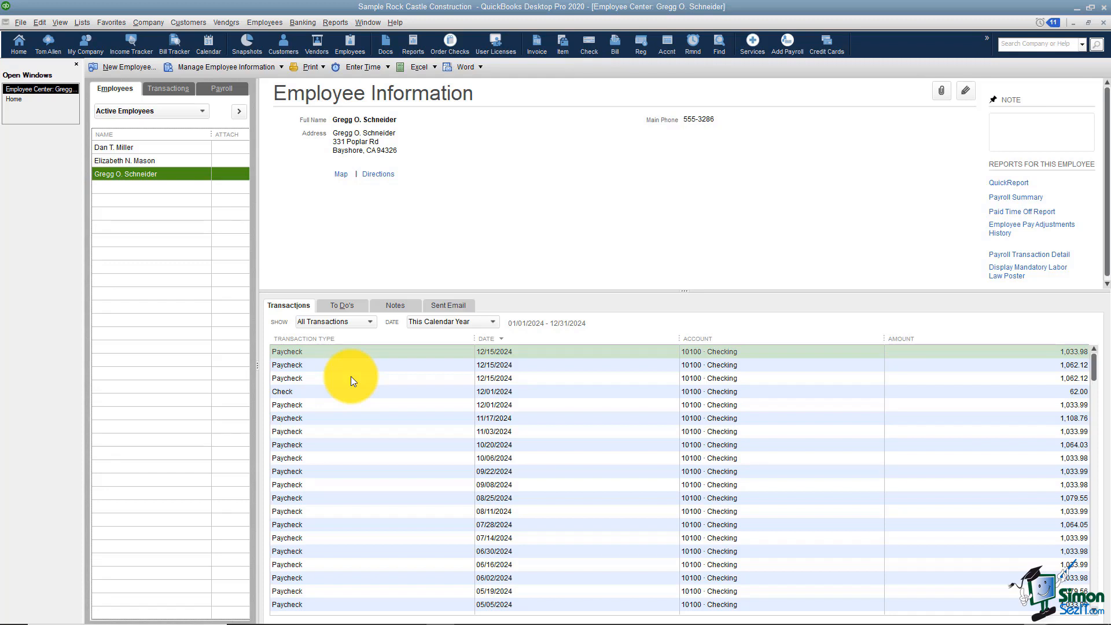
Review the selected employee's transactions, to-dos, notes and sent email, including the options for adding entries, and return to the transactions.
left_click(311, 390)
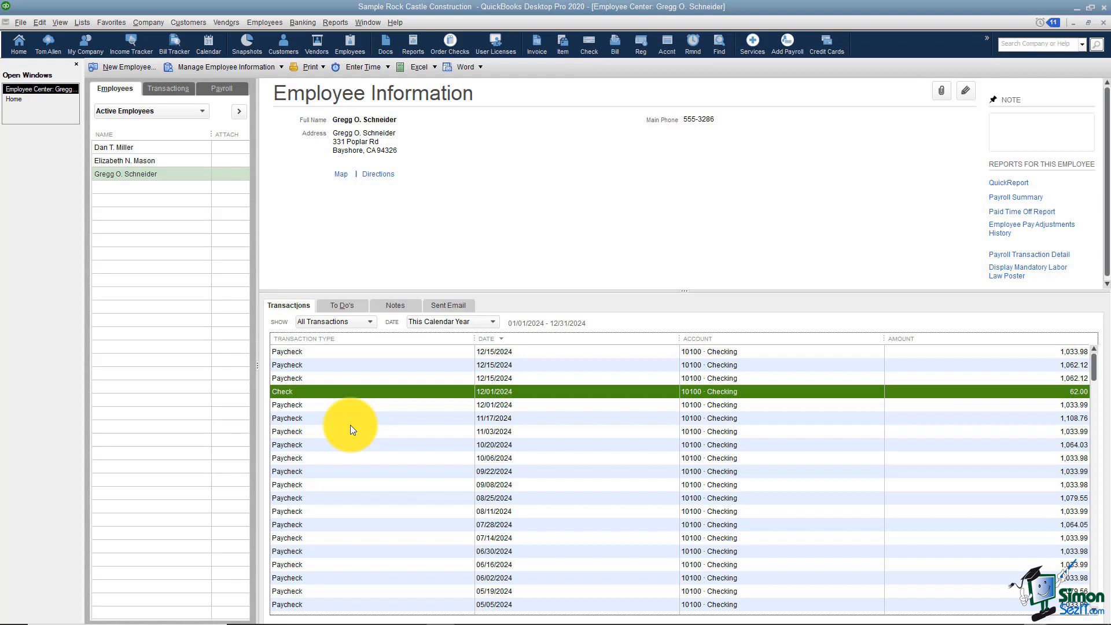
left_click(345, 308)
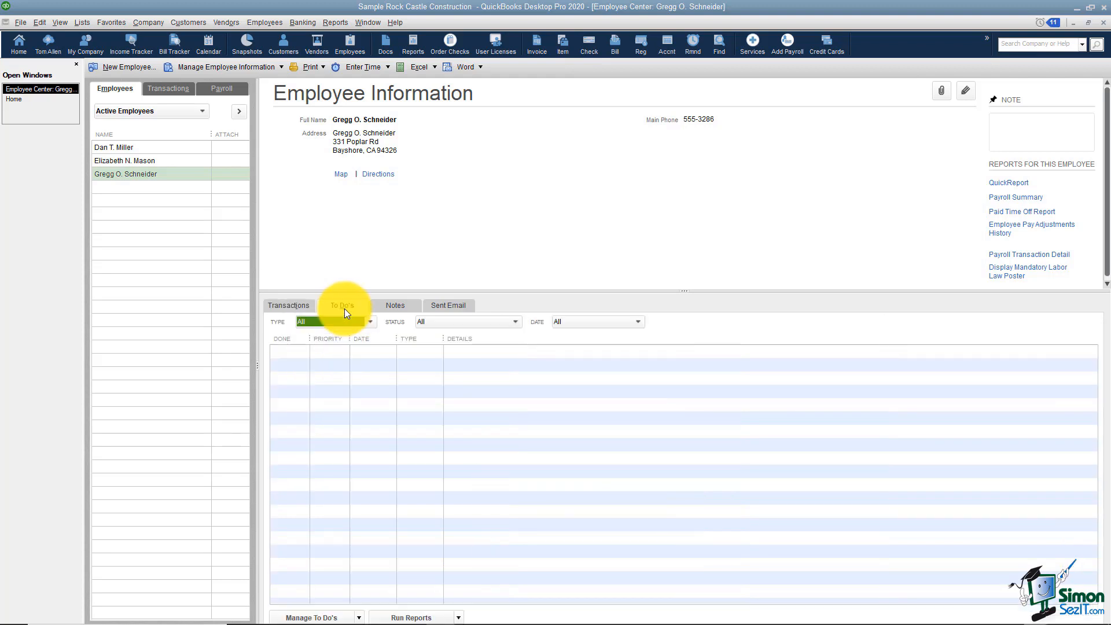
right_click(359, 370)
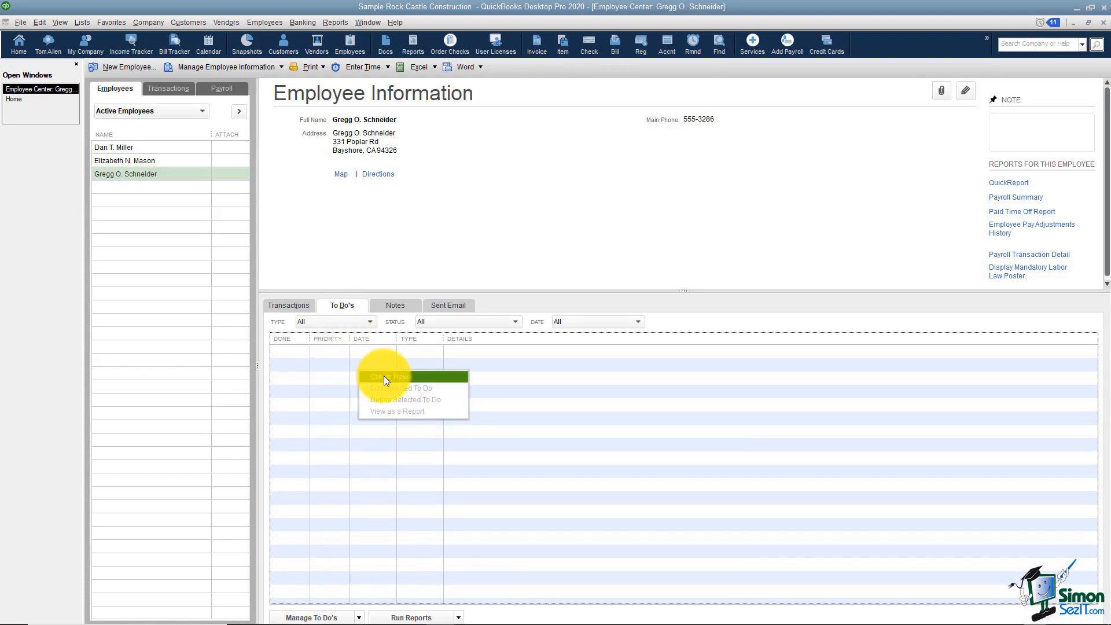
left_click(366, 357)
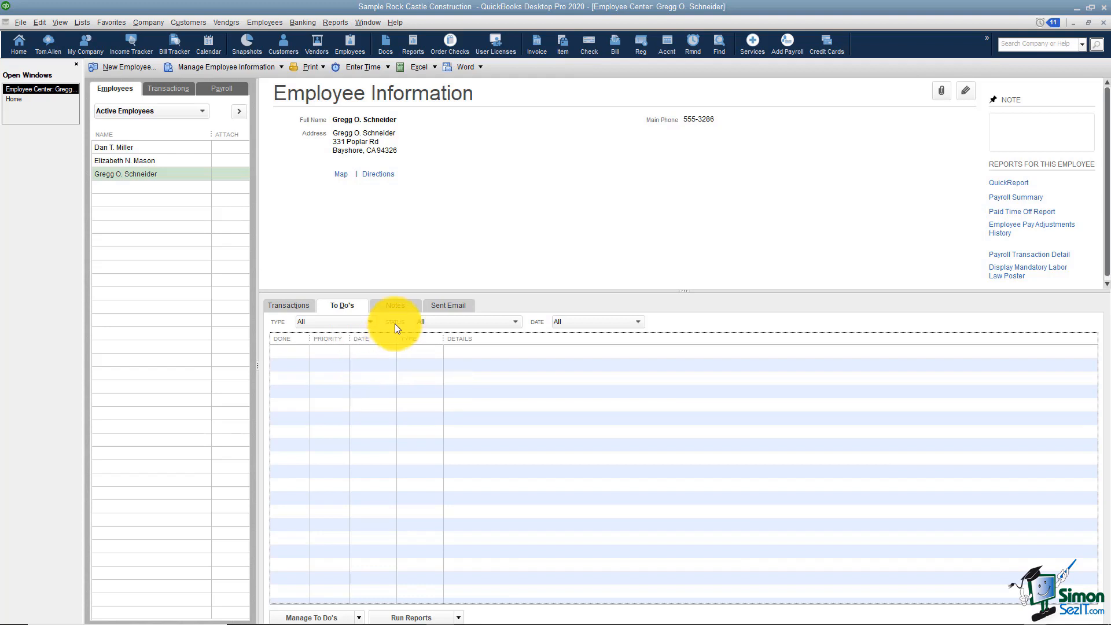
left_click(398, 305)
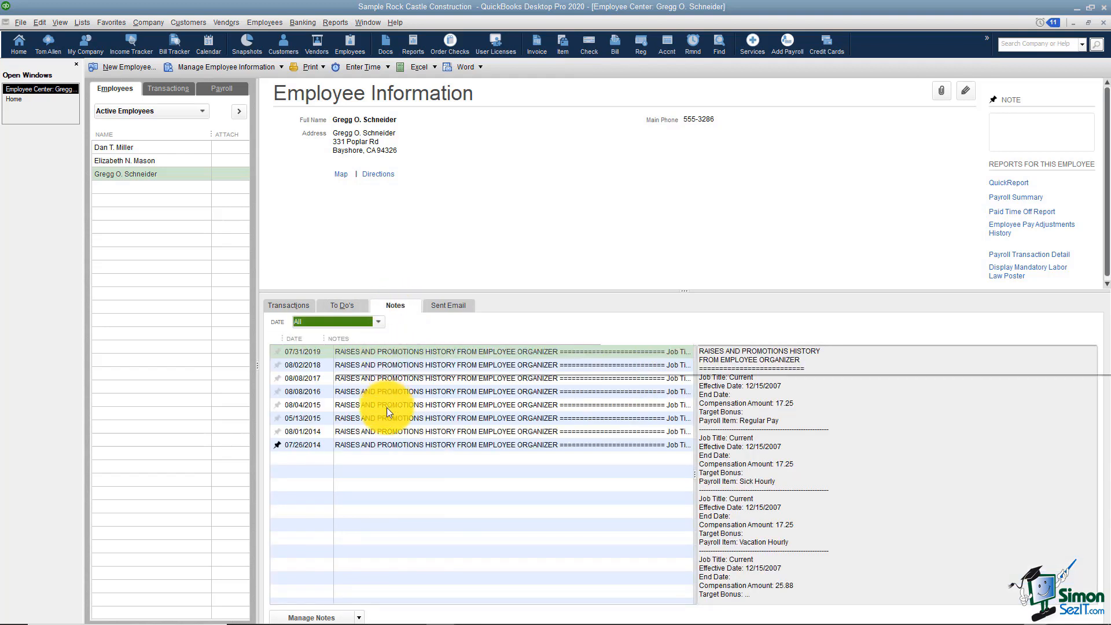
right_click(387, 466)
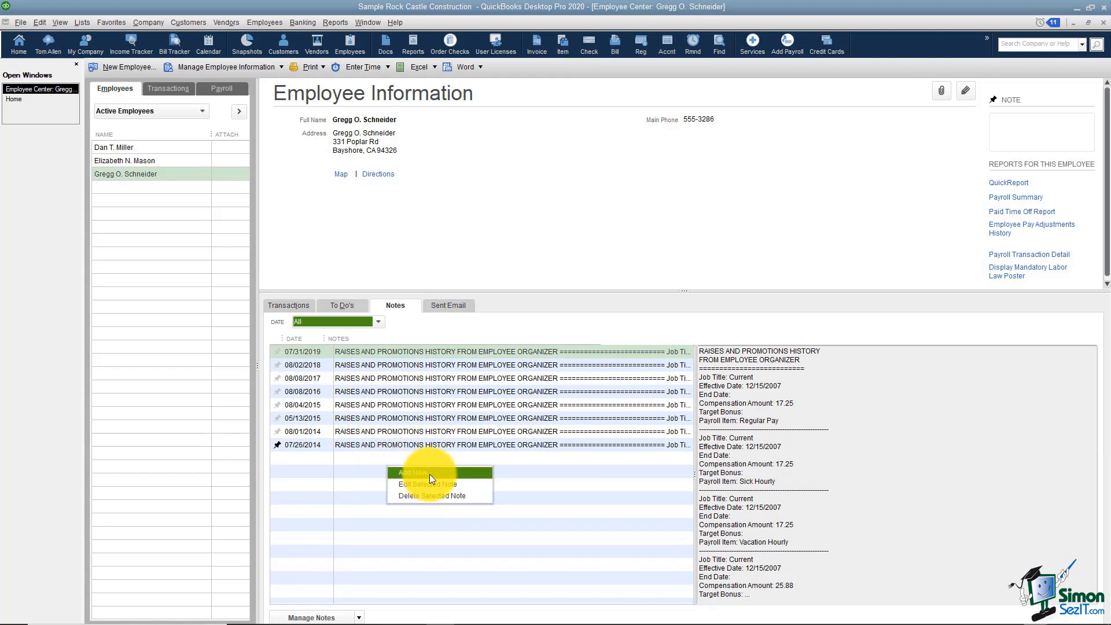
left_click(453, 306)
left_click(453, 307)
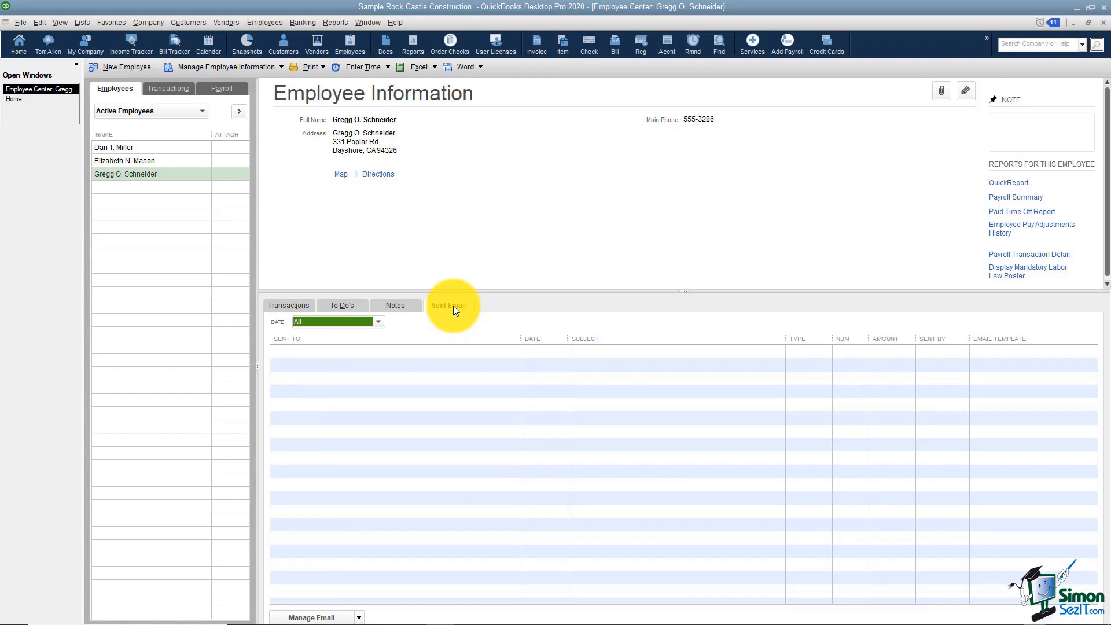
left_click(302, 305)
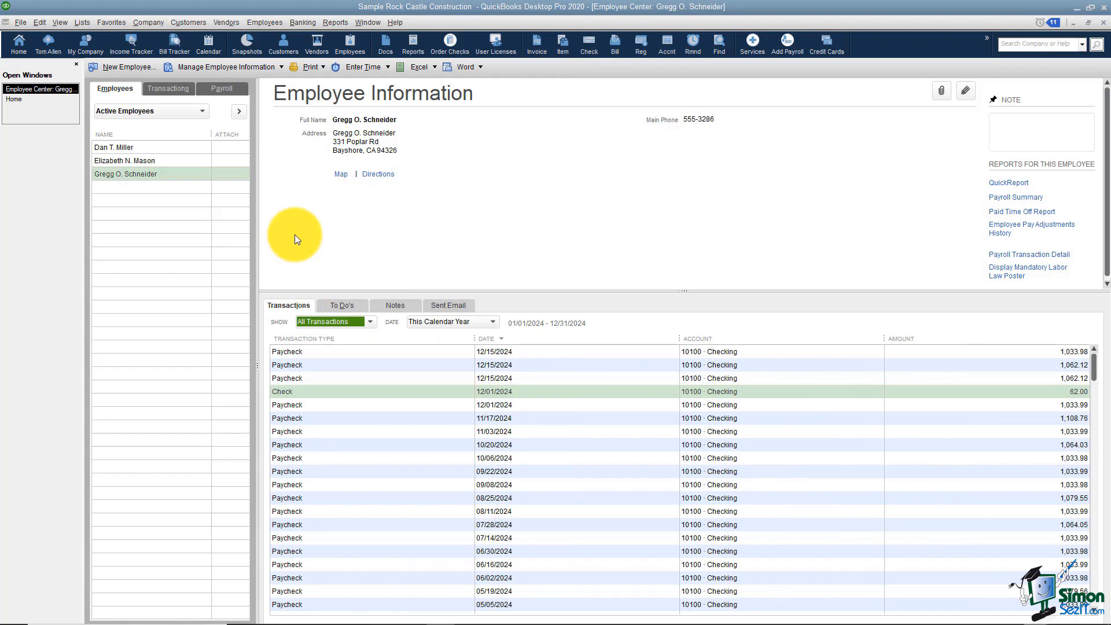
Start a new employee record and enter the employee's first and last legal name.
left_click(128, 67)
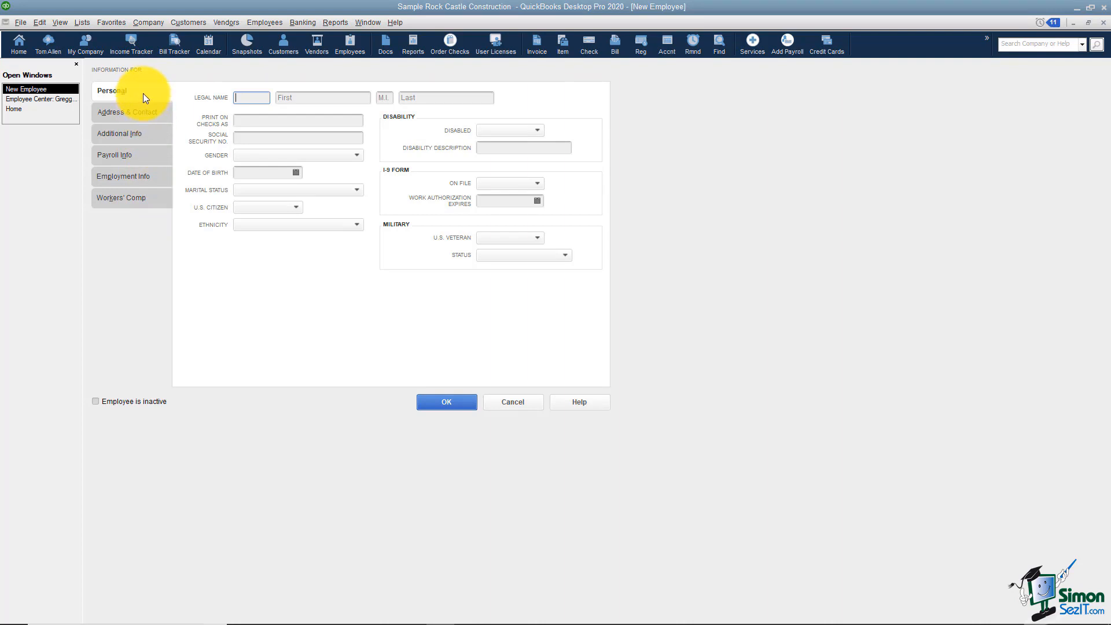
left_click(280, 97)
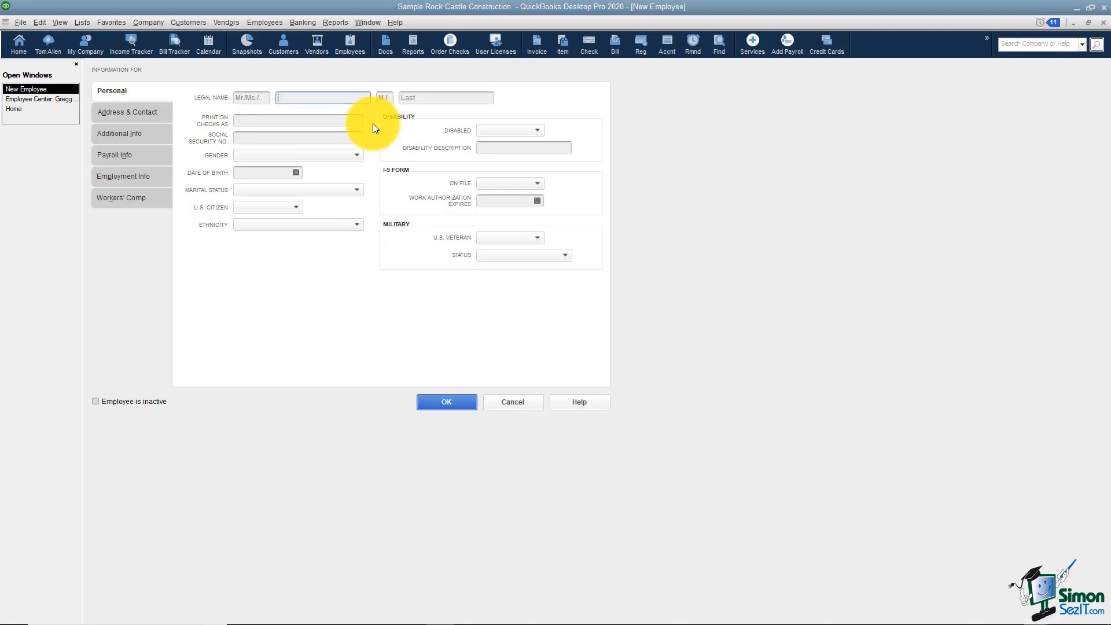
type("Scott")
key("Tab")
key("Tab")
type("Walker")
key("Tab")
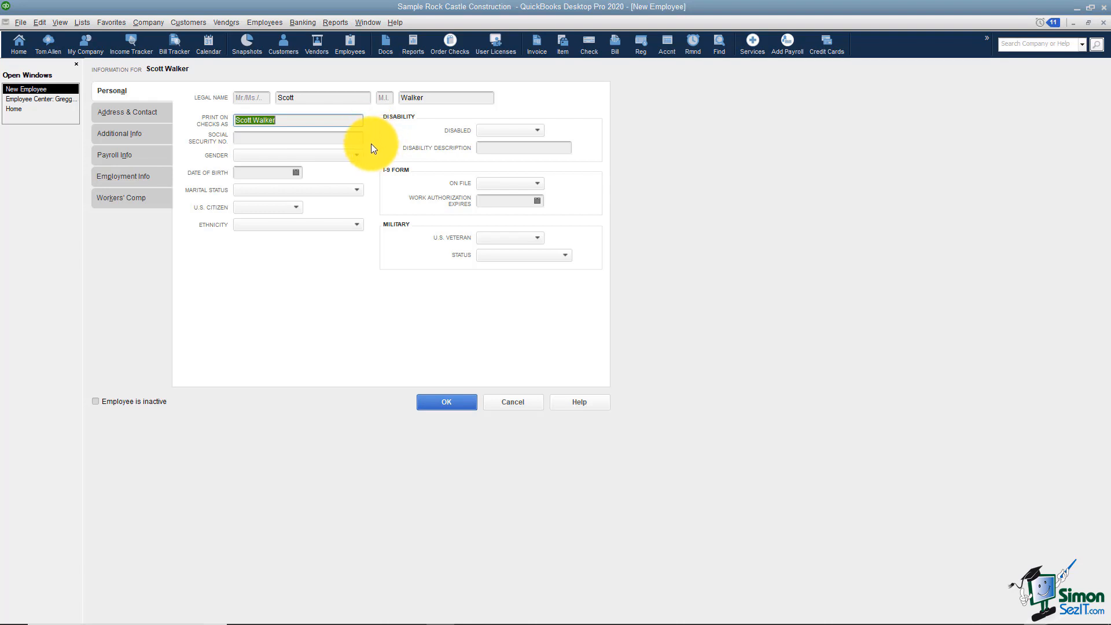
Review the gender, marital status and ethnicity choices in the new employee's personal information without selecting any.
left_click(355, 157)
left_click(355, 157)
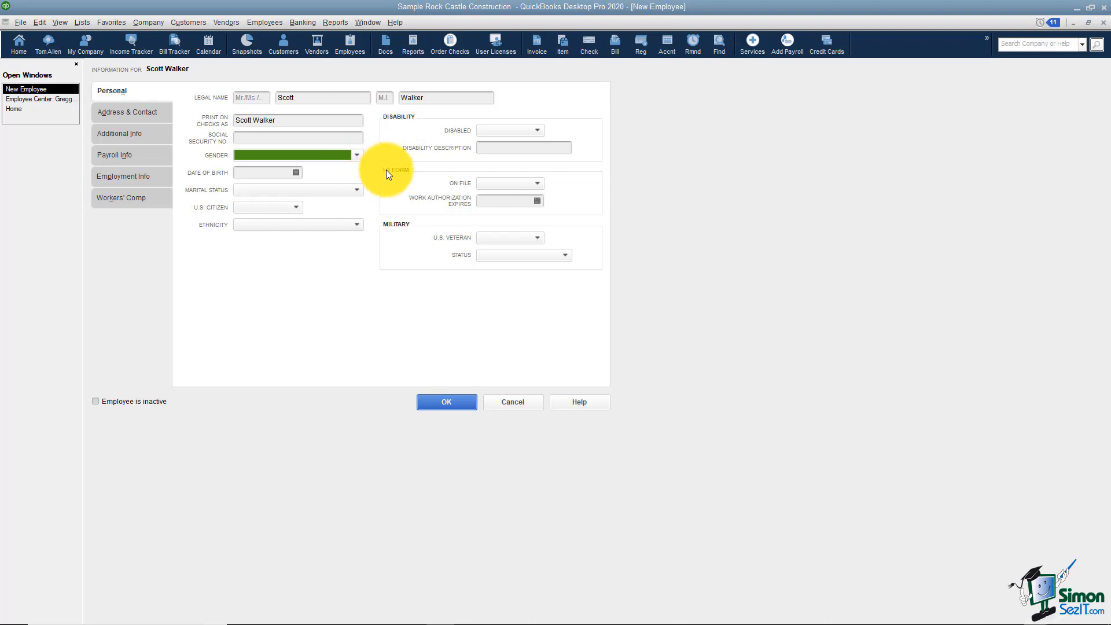
left_click(358, 191)
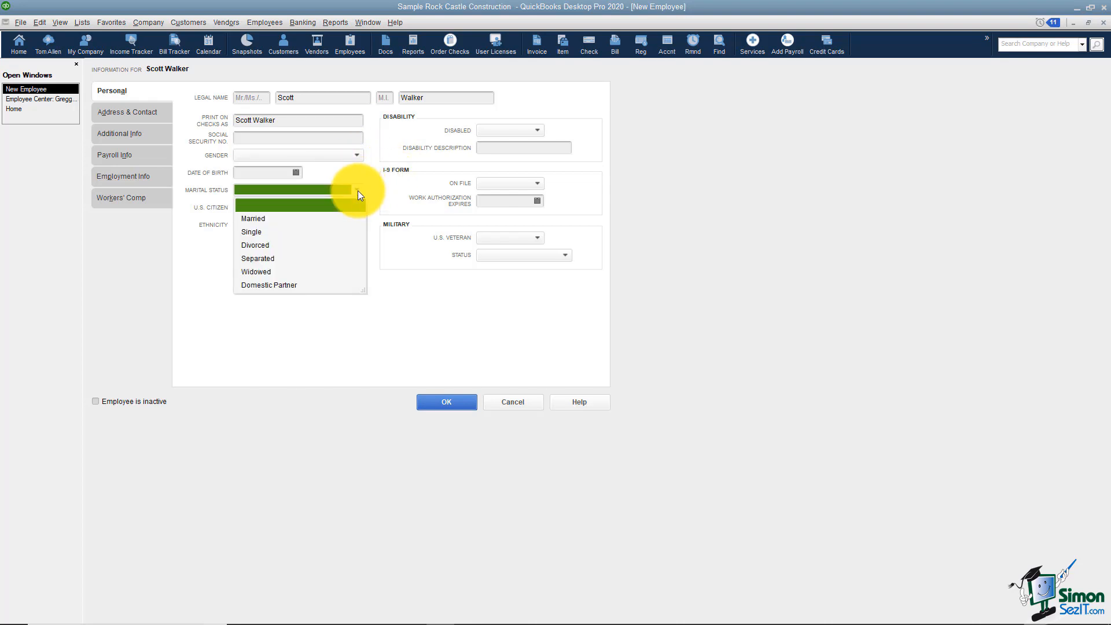
left_click(358, 191)
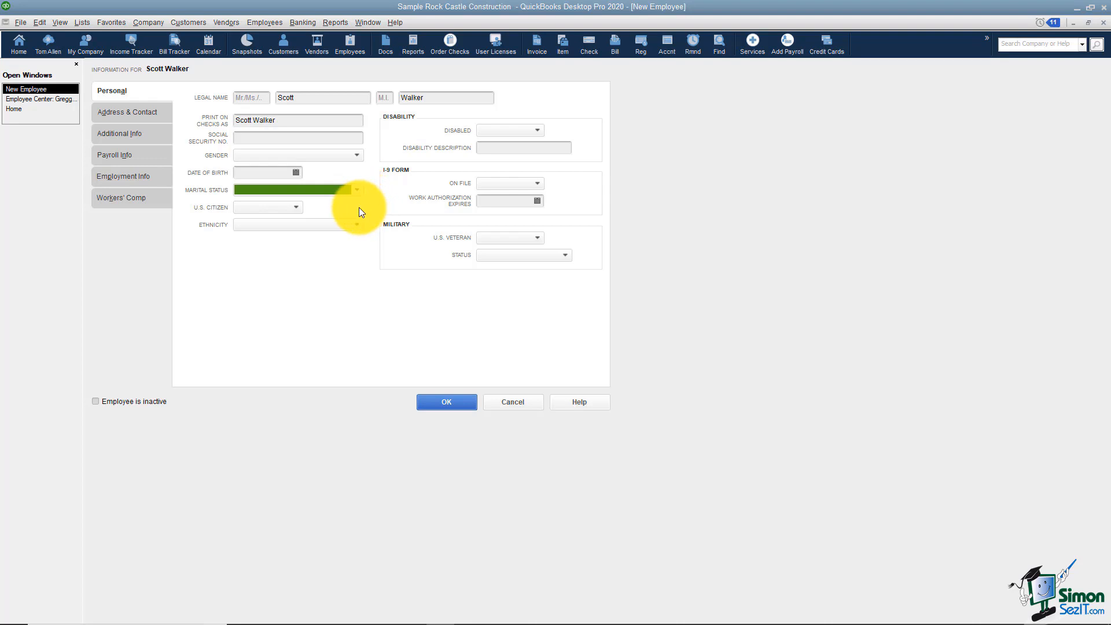
left_click(357, 225)
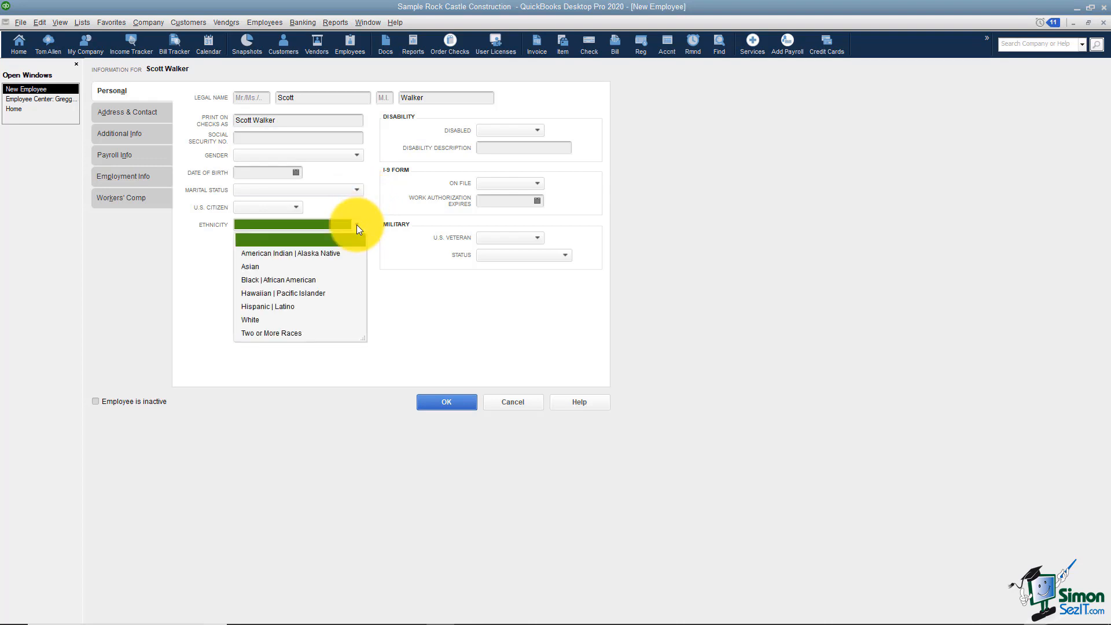
left_click(357, 229)
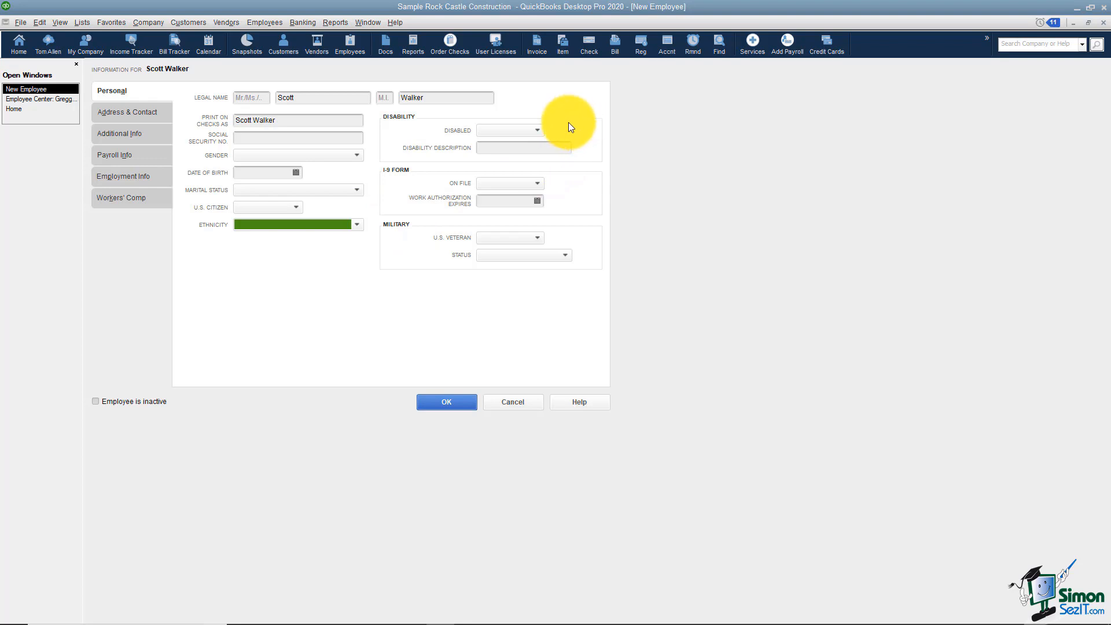
Review the disability, I-9 form, U.S. veteran and military status choices for the new employee without selecting any.
left_click(536, 128)
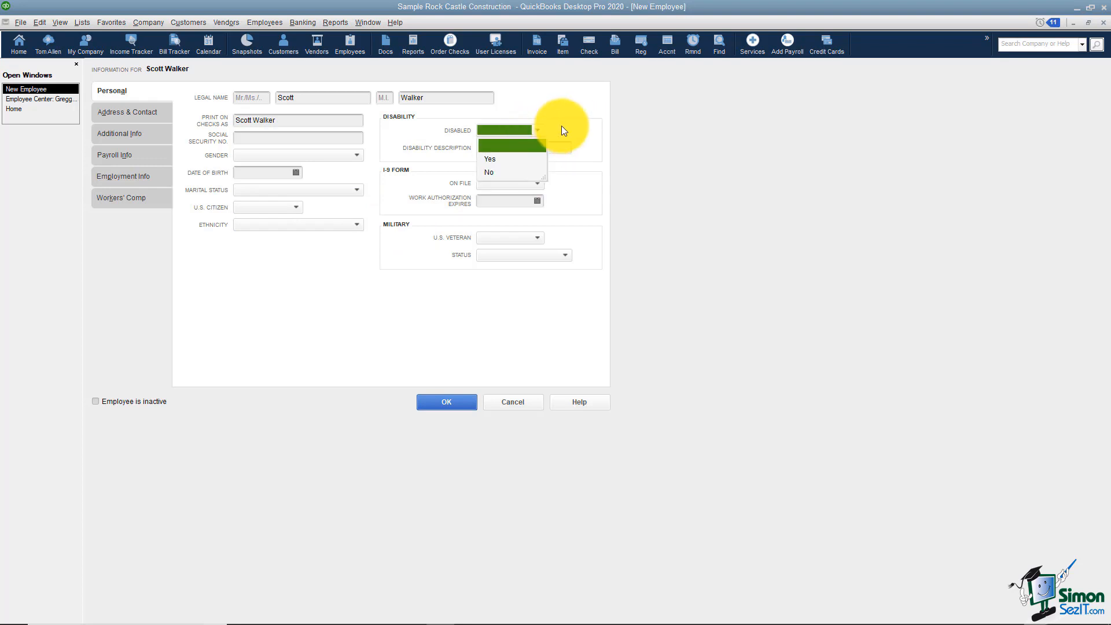
left_click(561, 126)
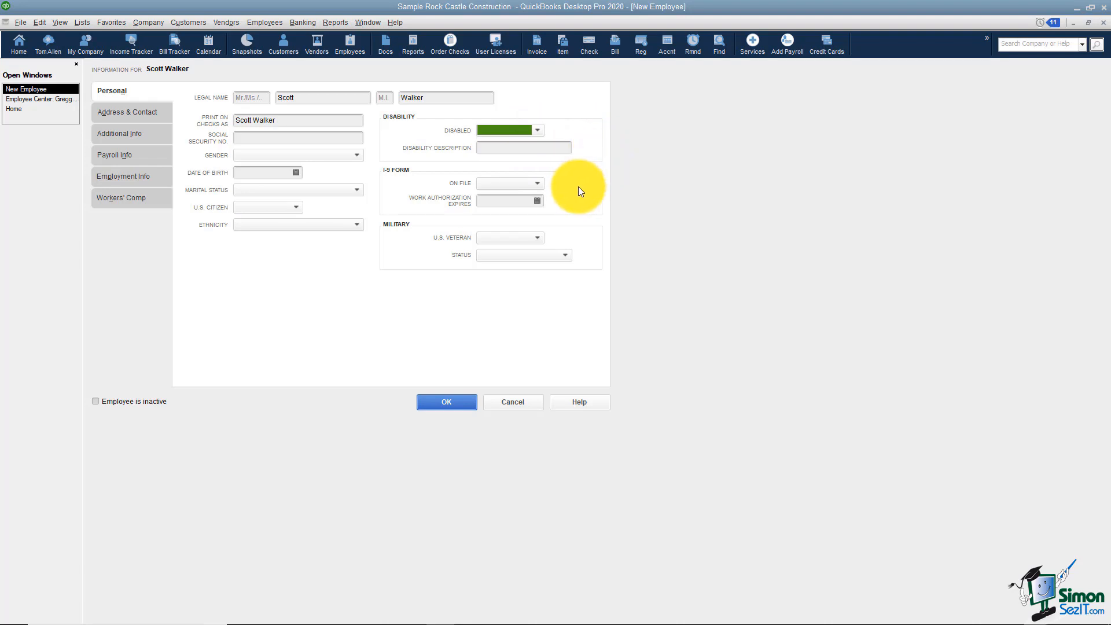
left_click(538, 182)
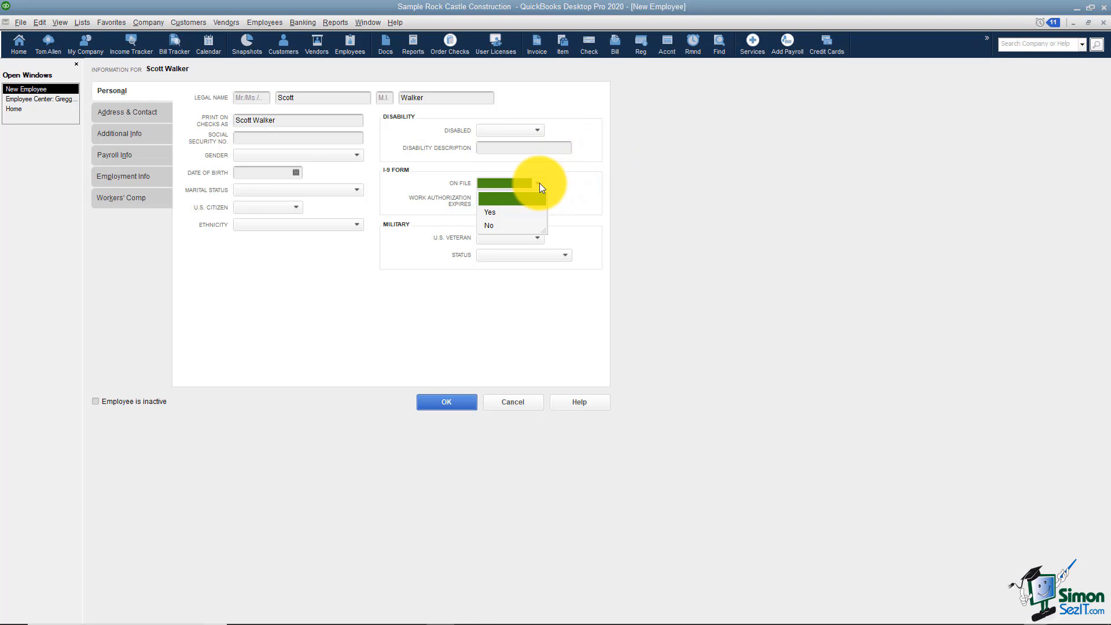
left_click(539, 183)
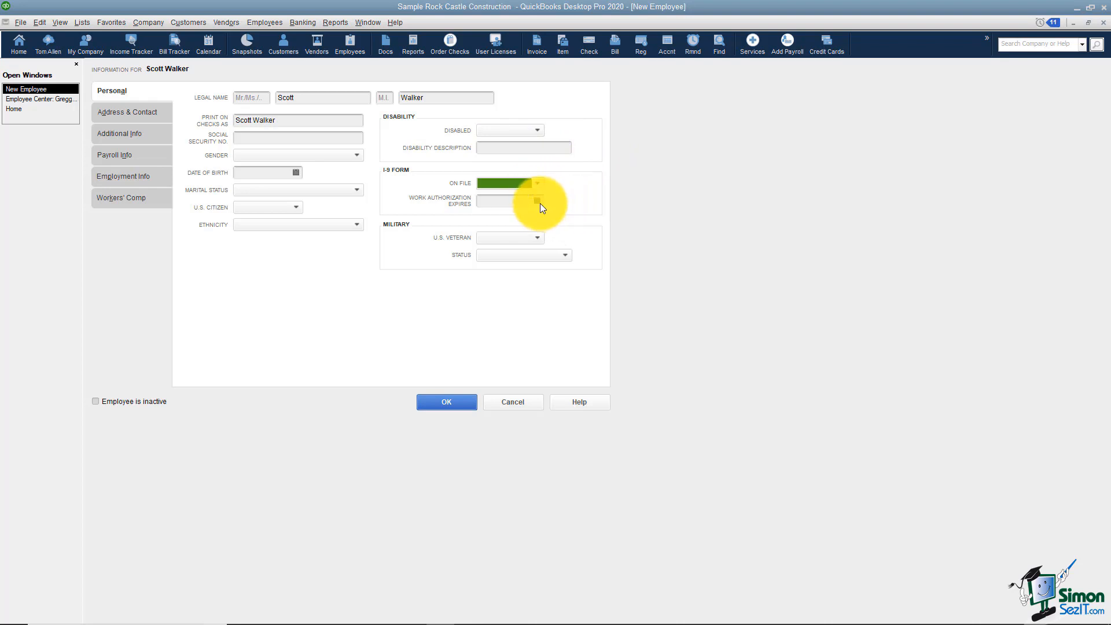
left_click(539, 239)
left_click(540, 238)
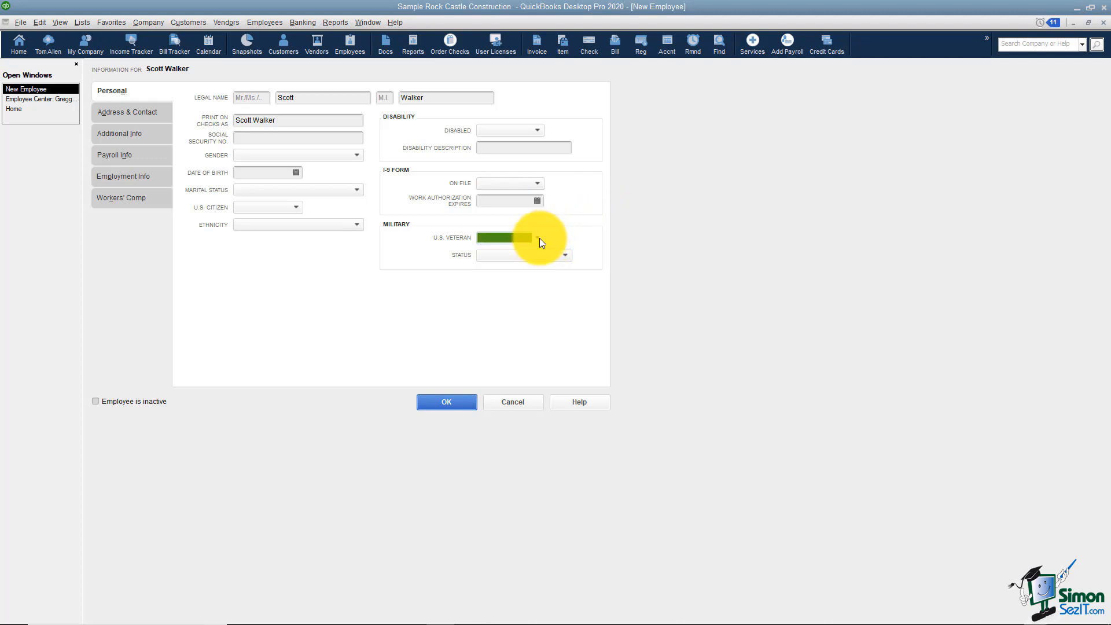
left_click(564, 255)
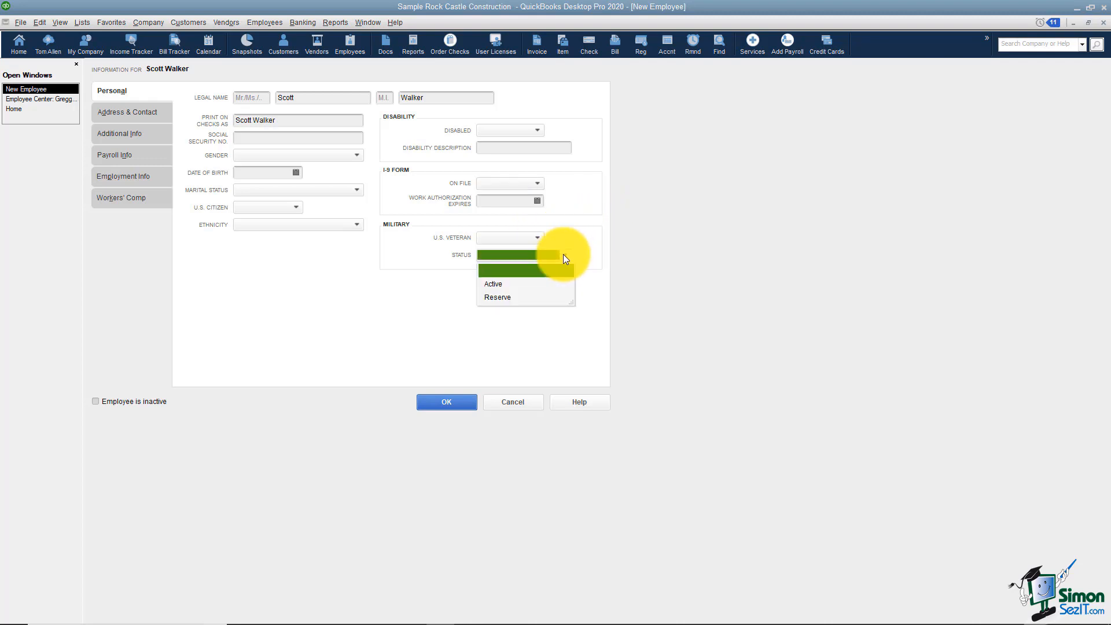
left_click(565, 258)
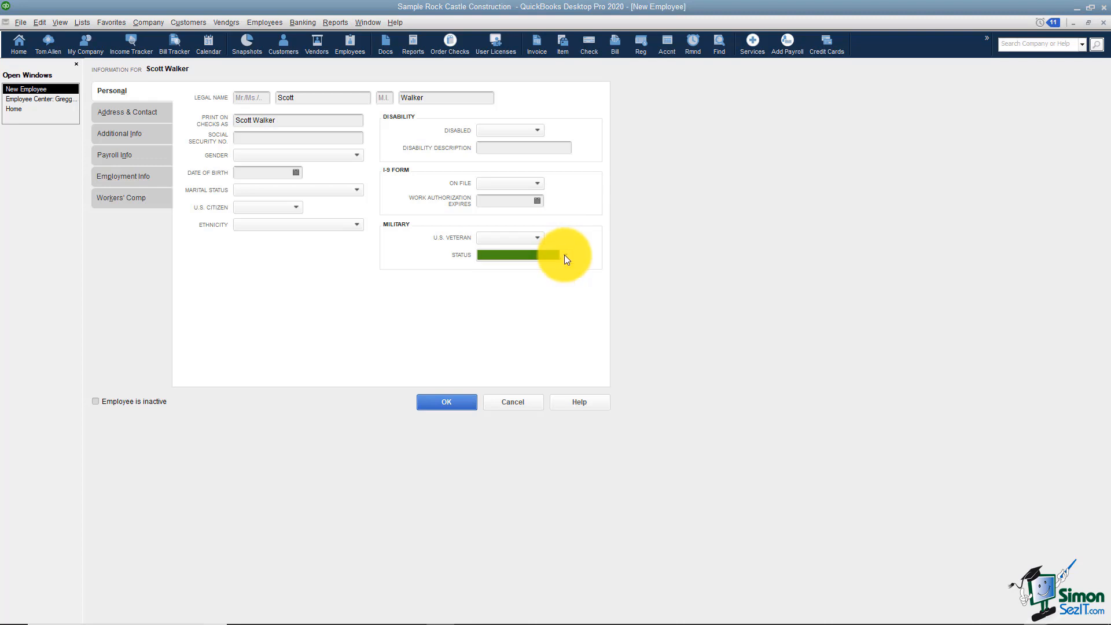
Examine the new employee's address and contact fields with their alternative contact labels, and the additional information with its custom fields.
left_click(129, 113)
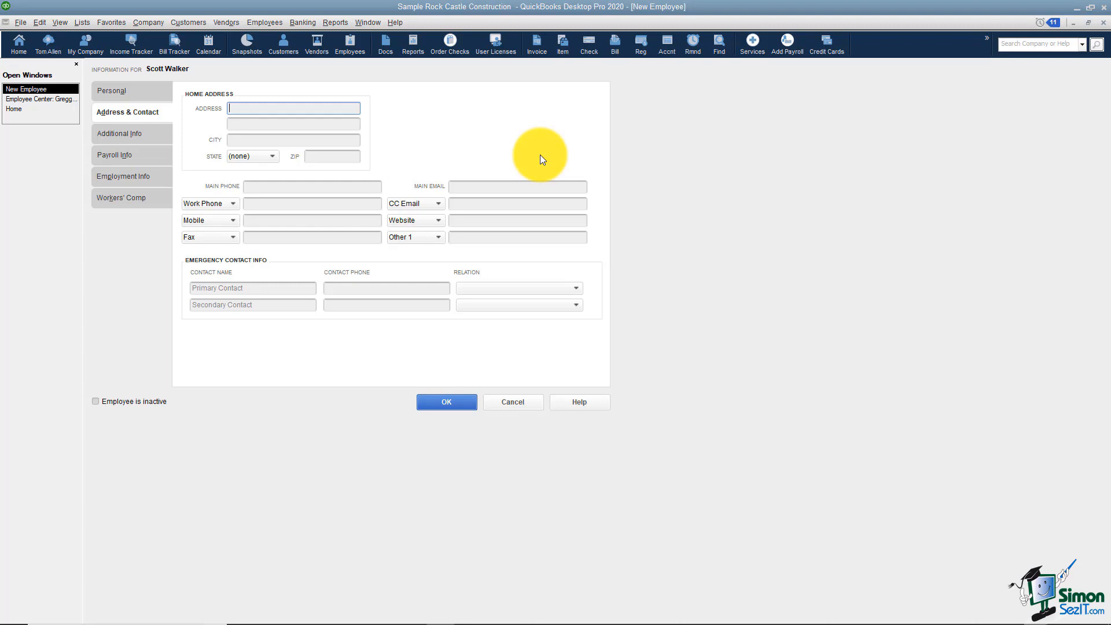
left_click(233, 206)
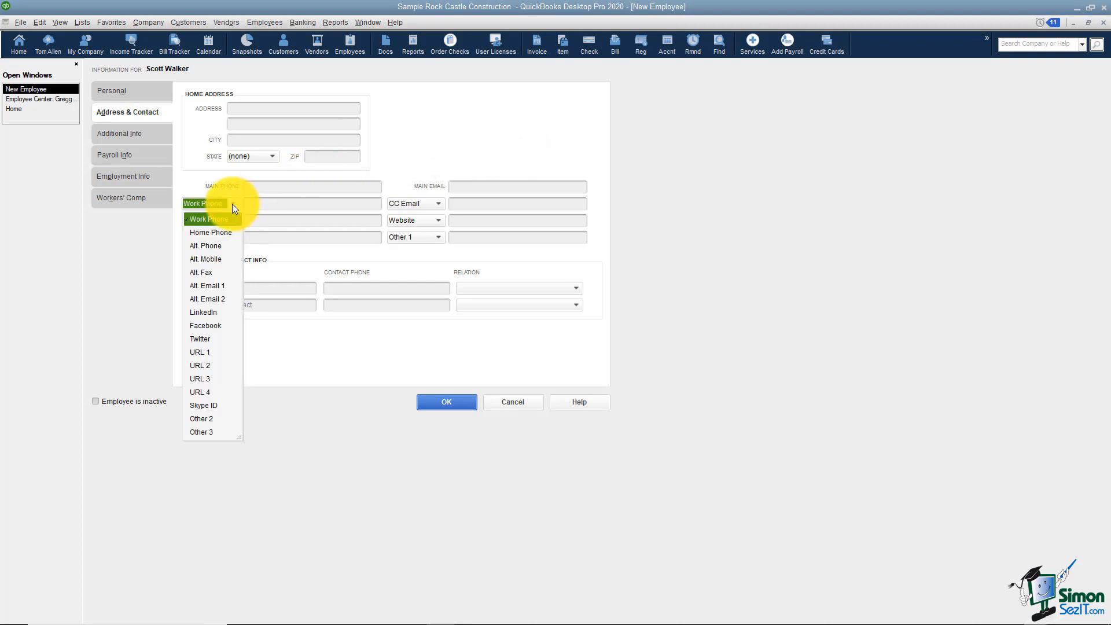
left_click(233, 205)
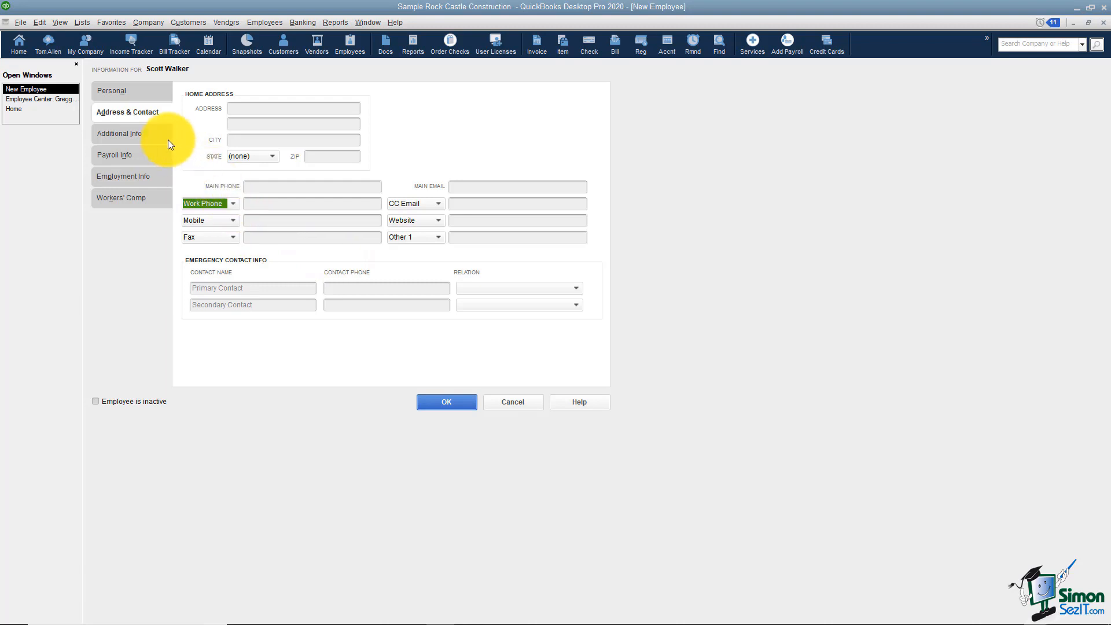
left_click(146, 137)
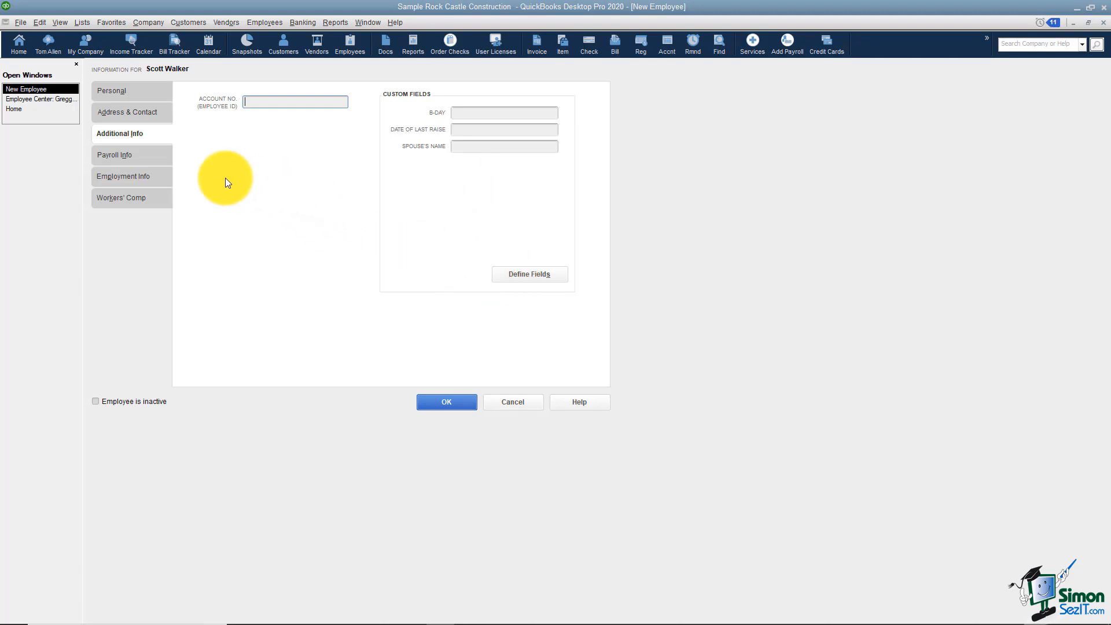
Set the new employee's payroll schedule to Biweekly and check the available classes, leaving the class blank.
left_click(131, 156)
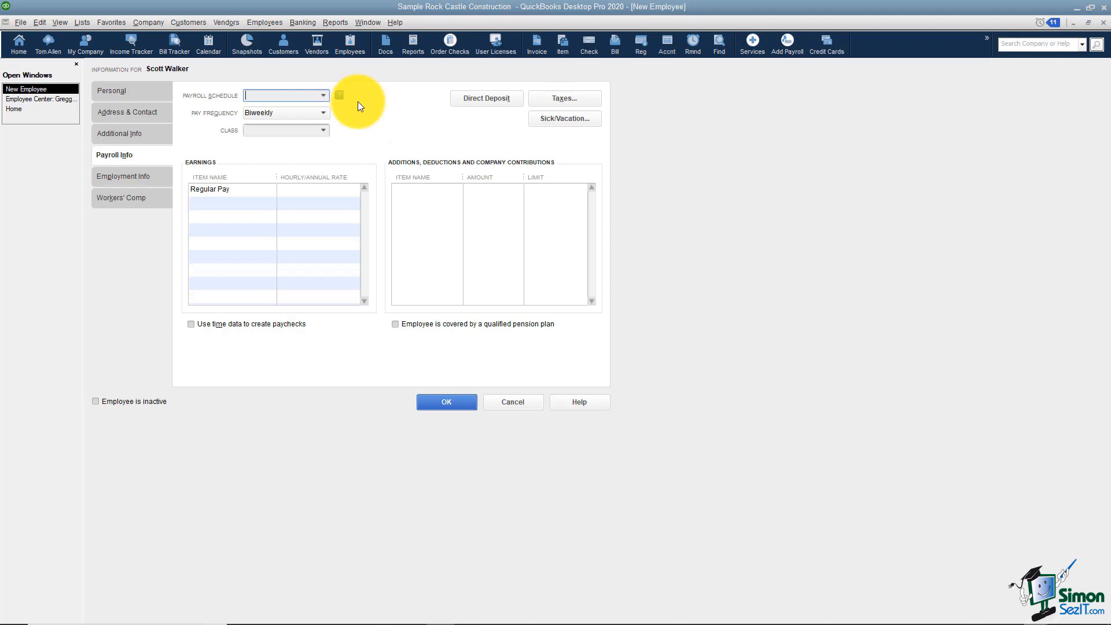
left_click(324, 96)
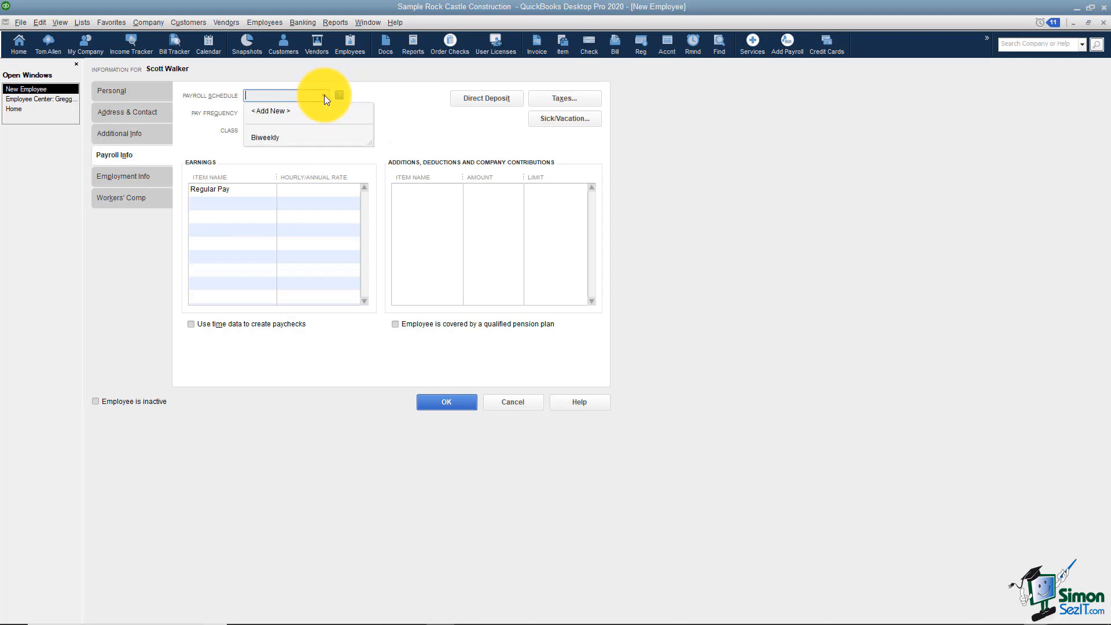
left_click(371, 95)
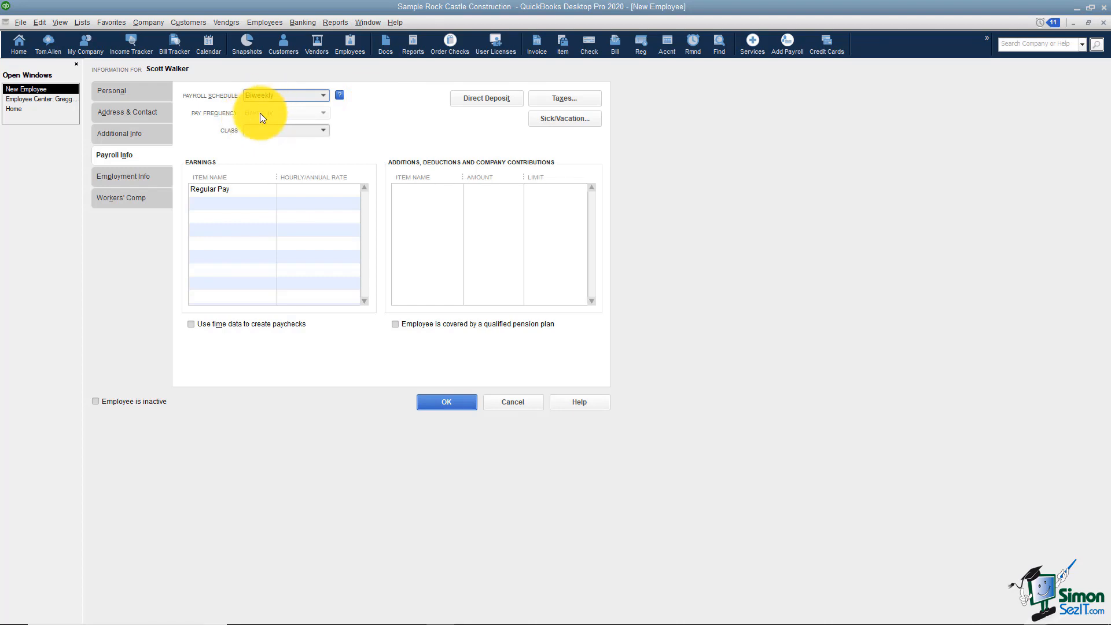
left_click(323, 130)
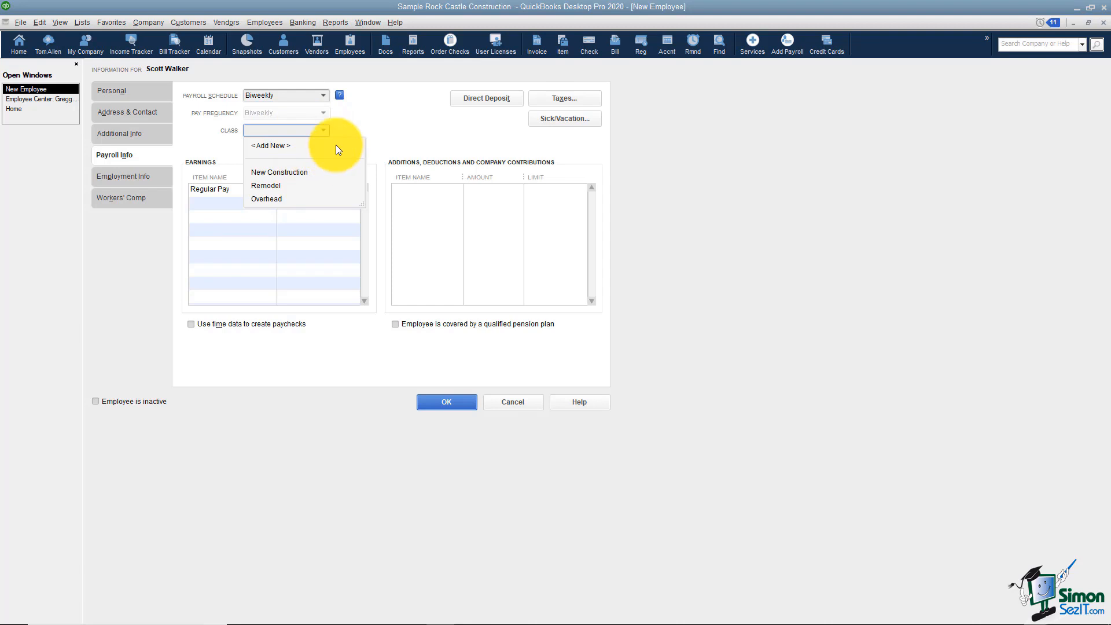
left_click(348, 123)
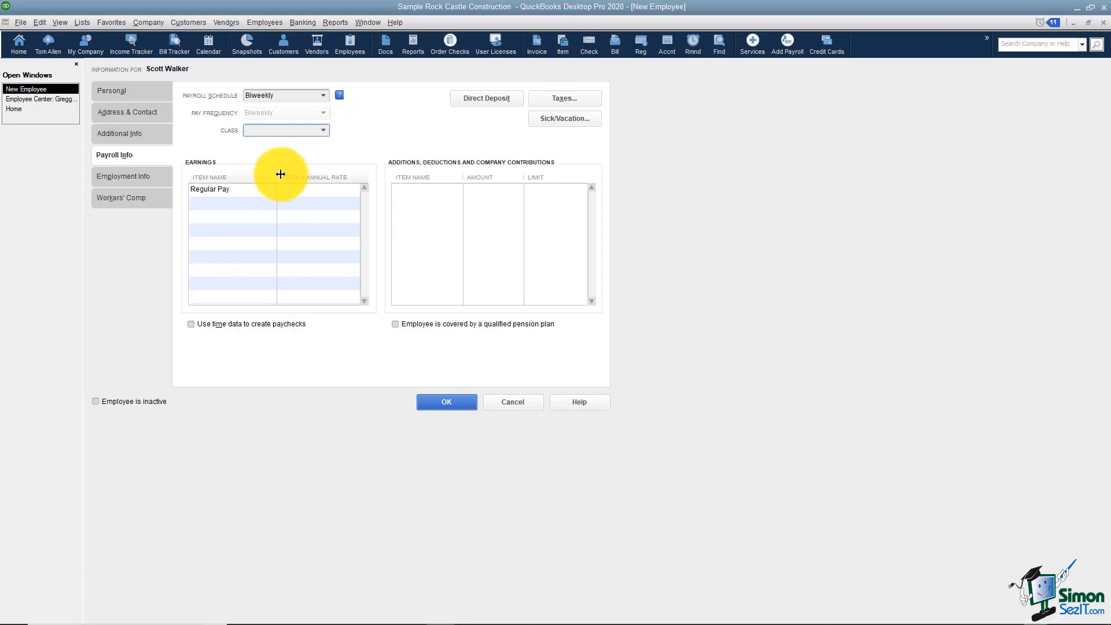
Set the new employee's Regular Pay earnings rate to 20.00 per hour.
left_click(273, 194)
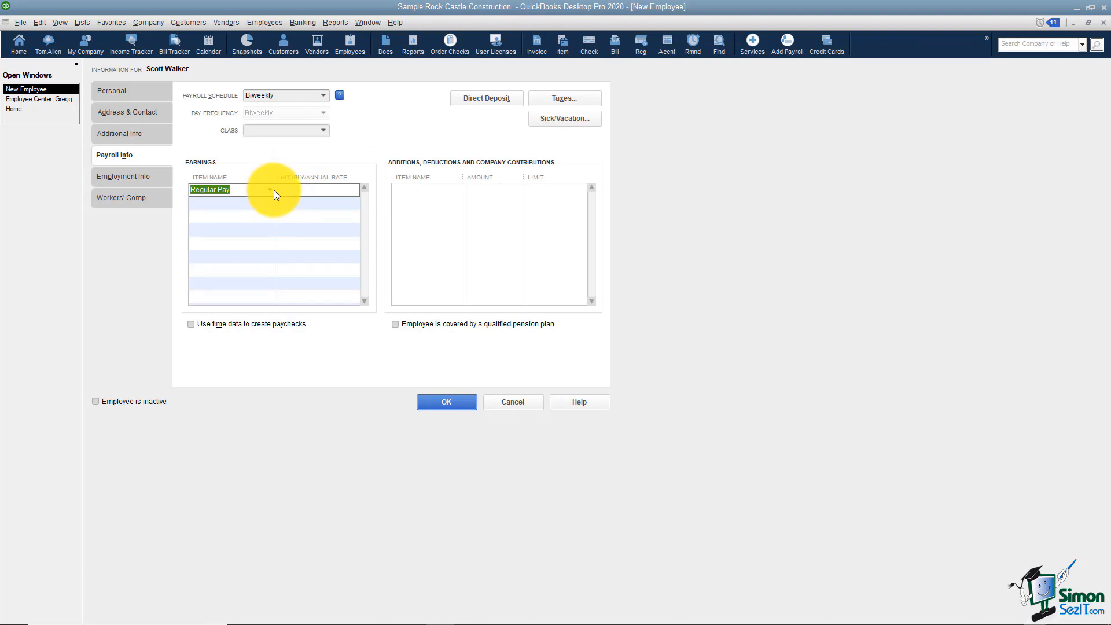
left_click(320, 189)
type("20.")
key("Tab")
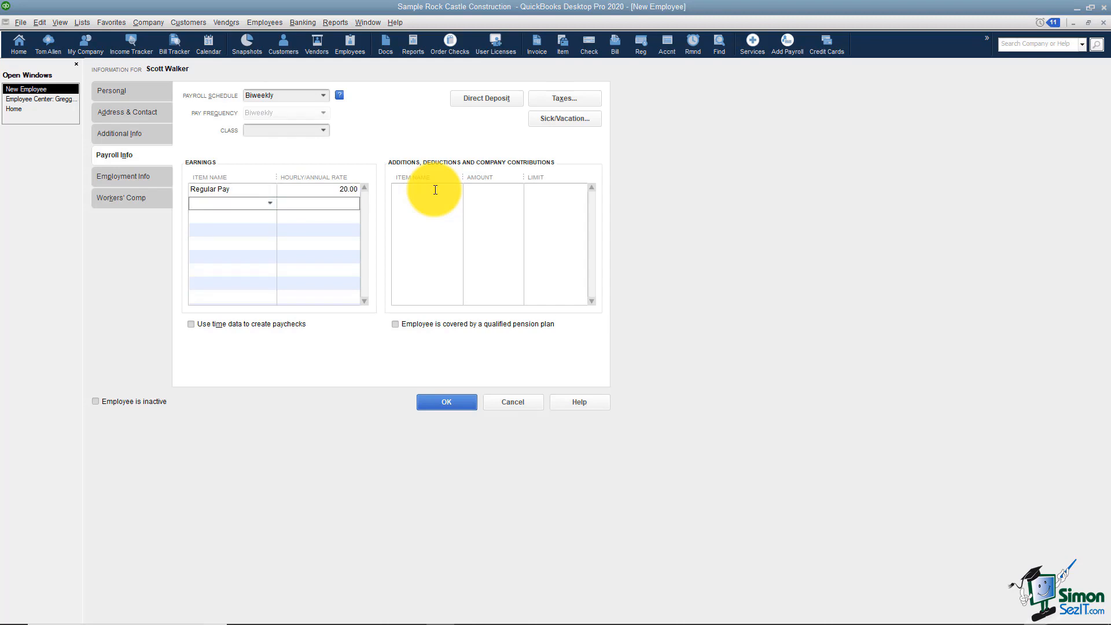
Add Overtime Rate as the second earnings item and check the choices for a third item.
type("Salary")
key("Tab")
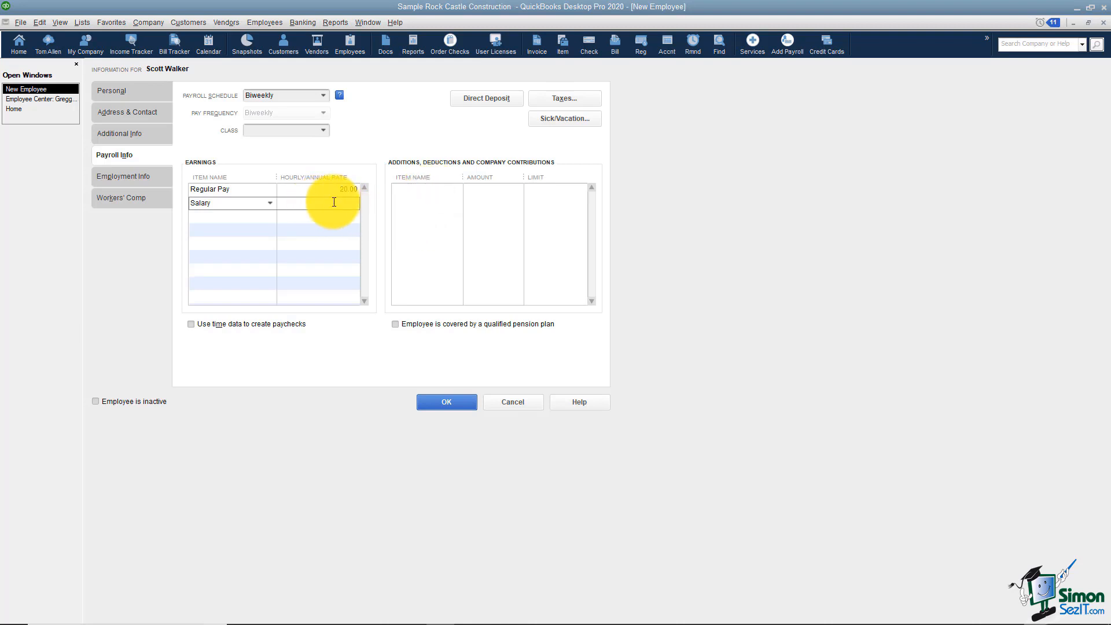
left_click(271, 203)
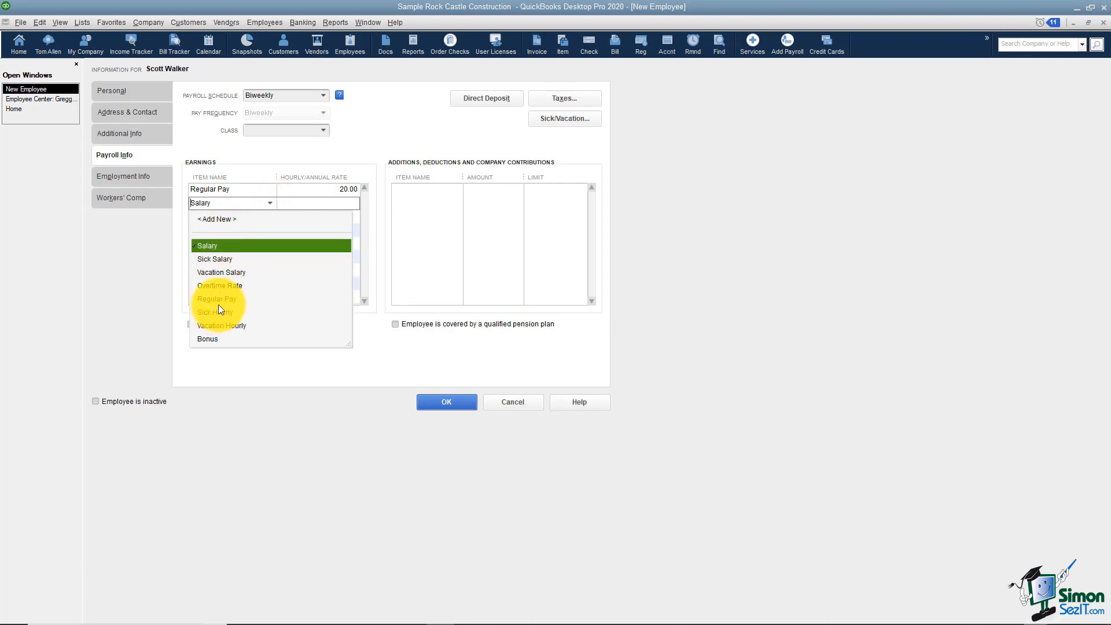
left_click(222, 286)
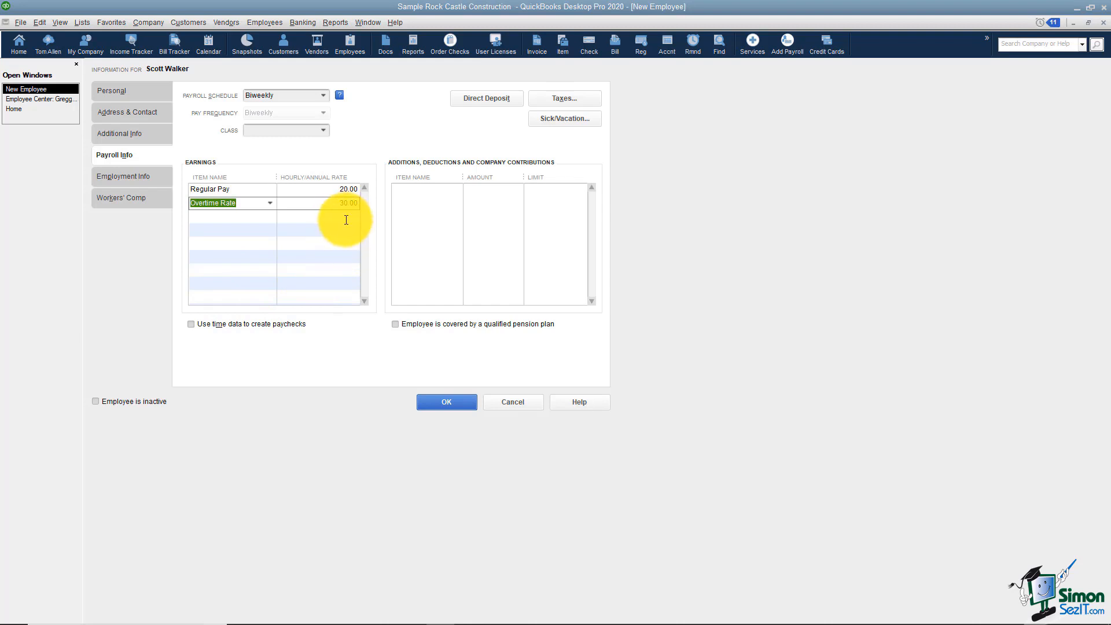
left_click(270, 217)
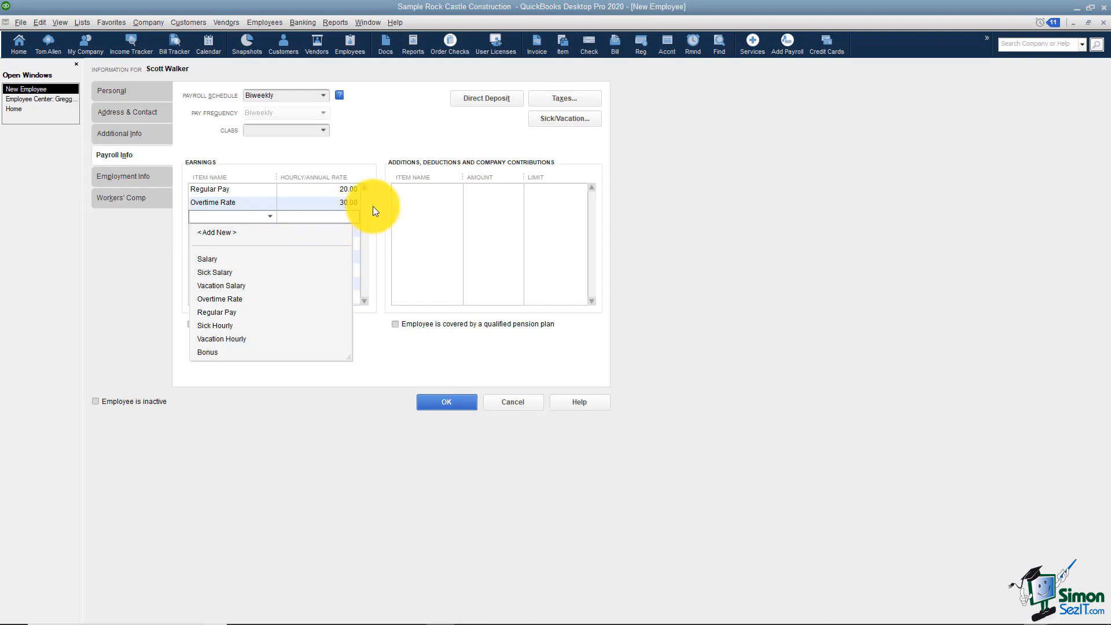
Add Mileage Reimb. to the employee's additions and deductions with an amount of 0.55.
left_click(434, 189)
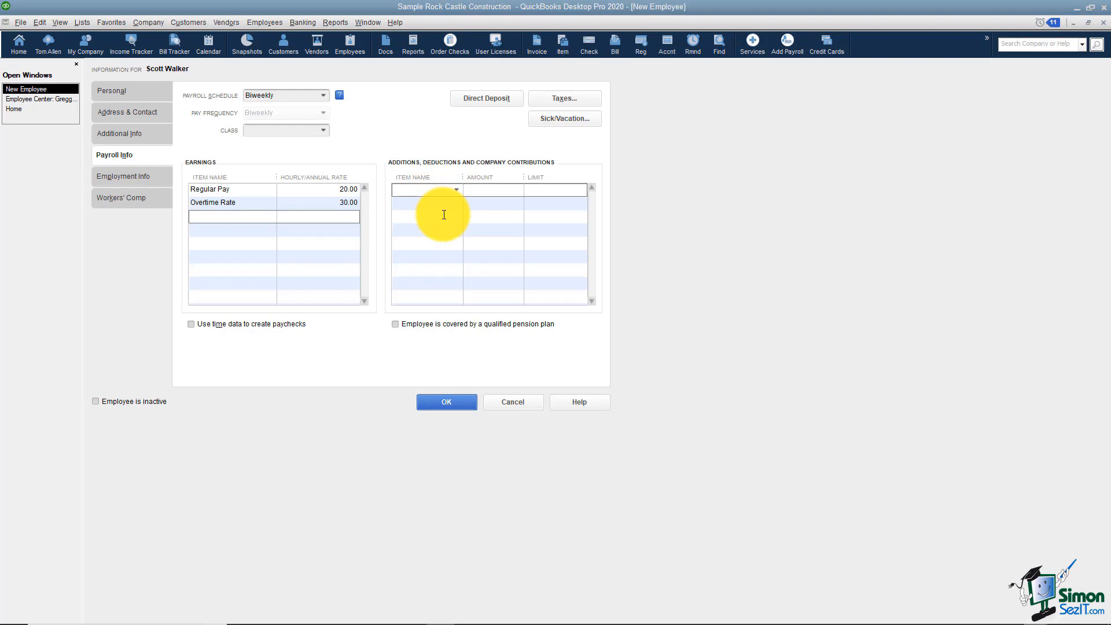
left_click(457, 190)
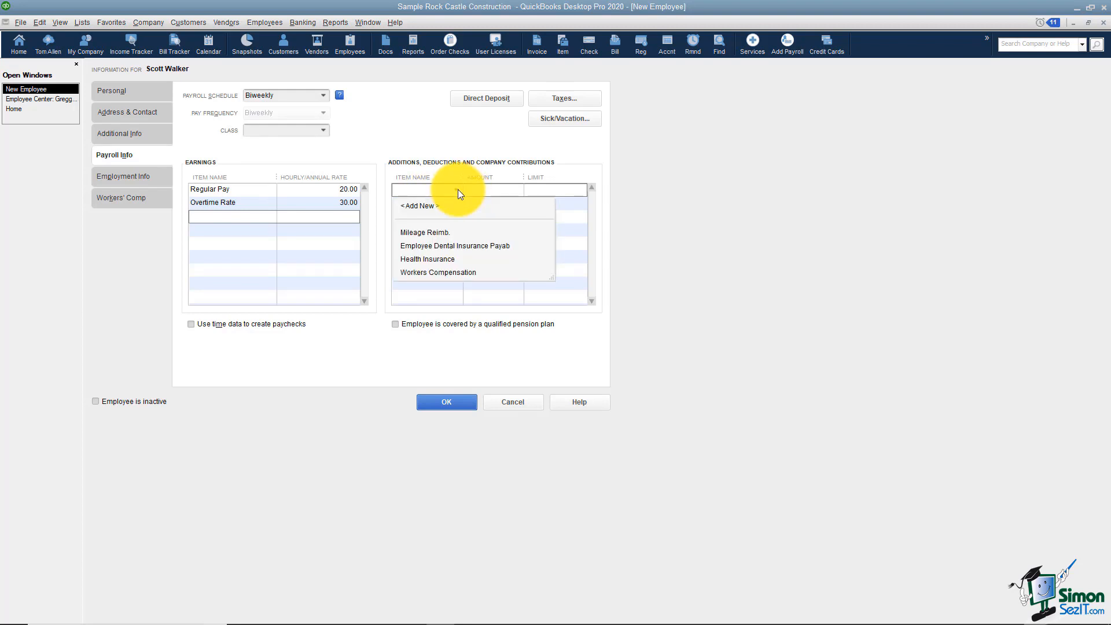
left_click(434, 234)
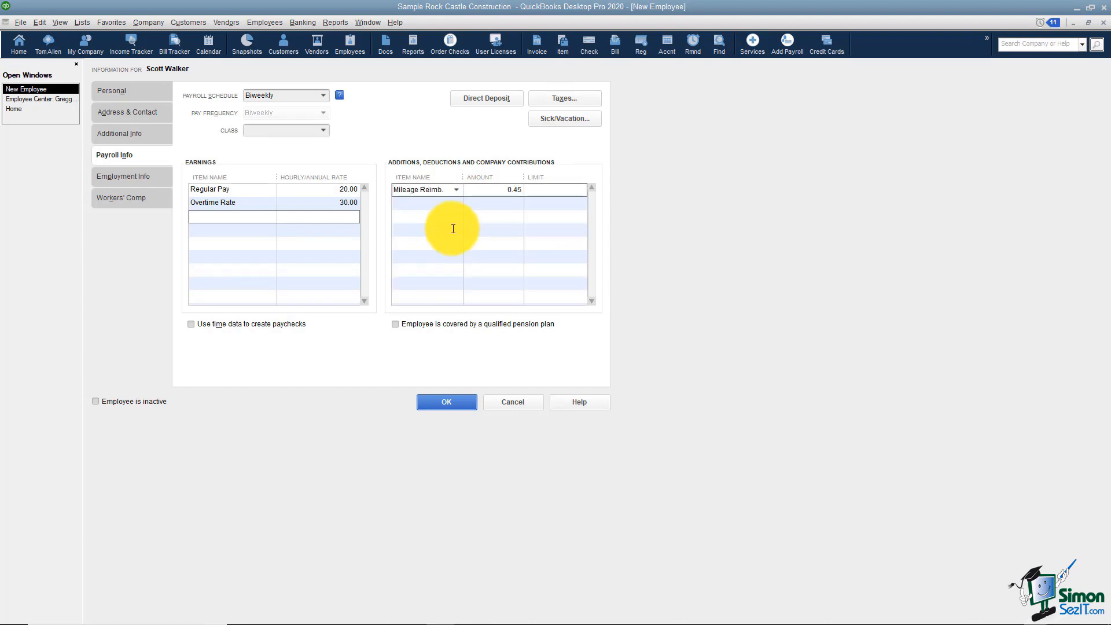
left_click_drag(503, 191, 563, 189)
type(".")
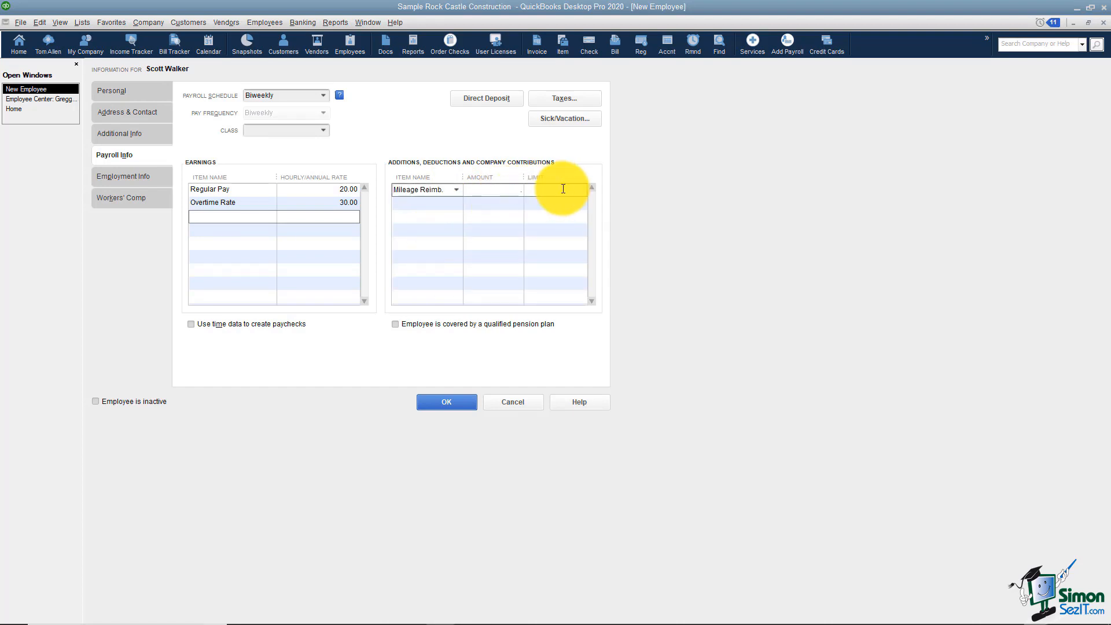
key("Tab")
Add a Health Insurance deduction of 350.00 below the mileage reimbursement, keeping its default limit.
left_click(446, 203)
left_click(455, 204)
left_click(437, 271)
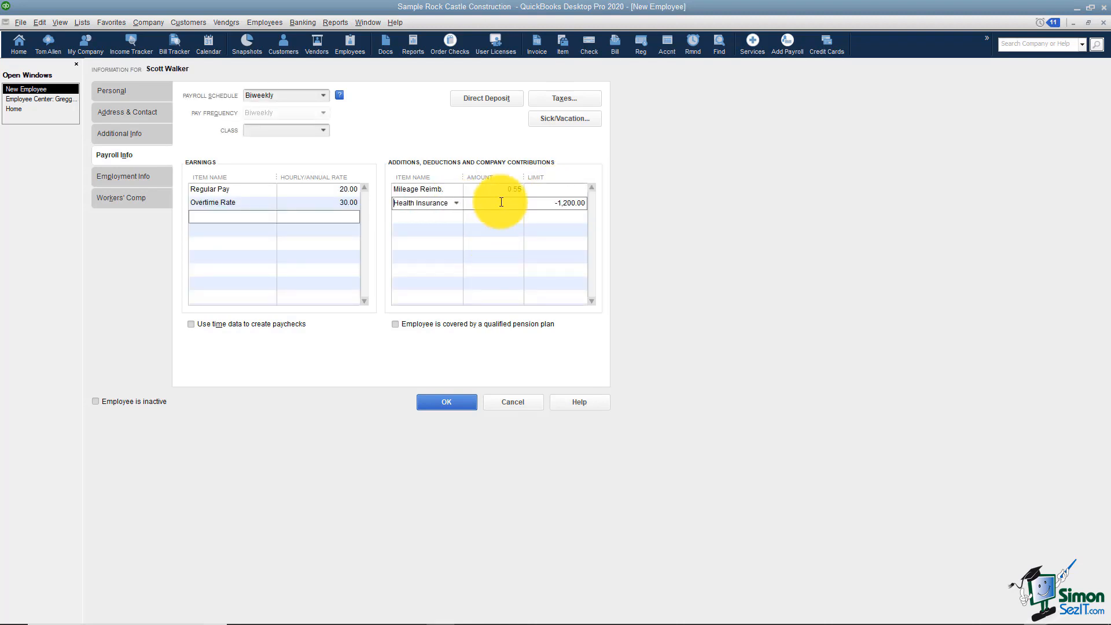
type("350.")
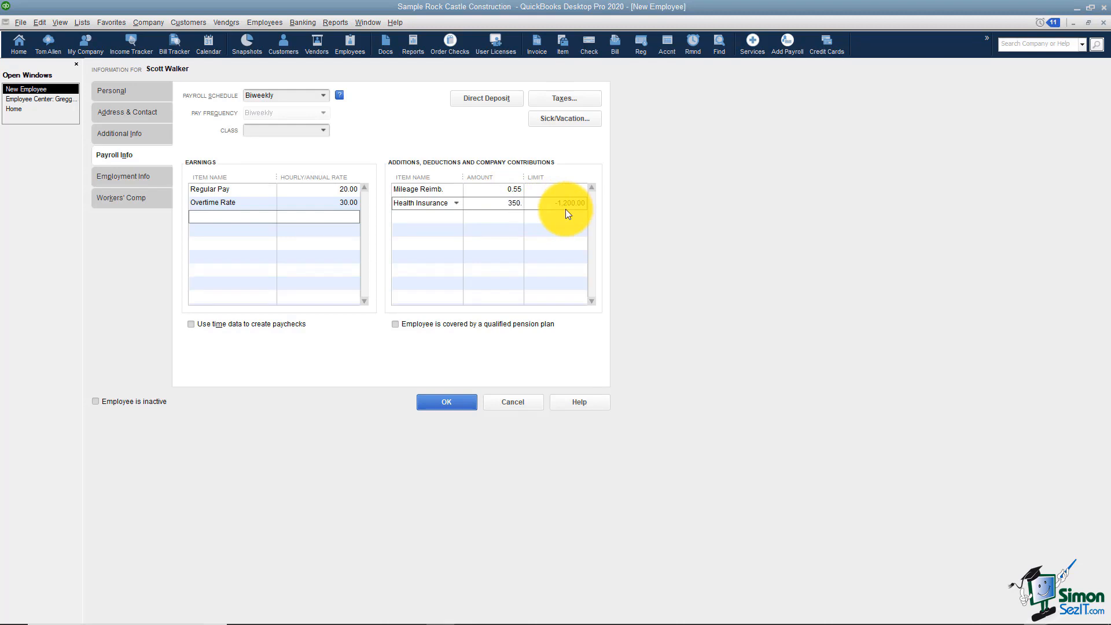
key("Tab")
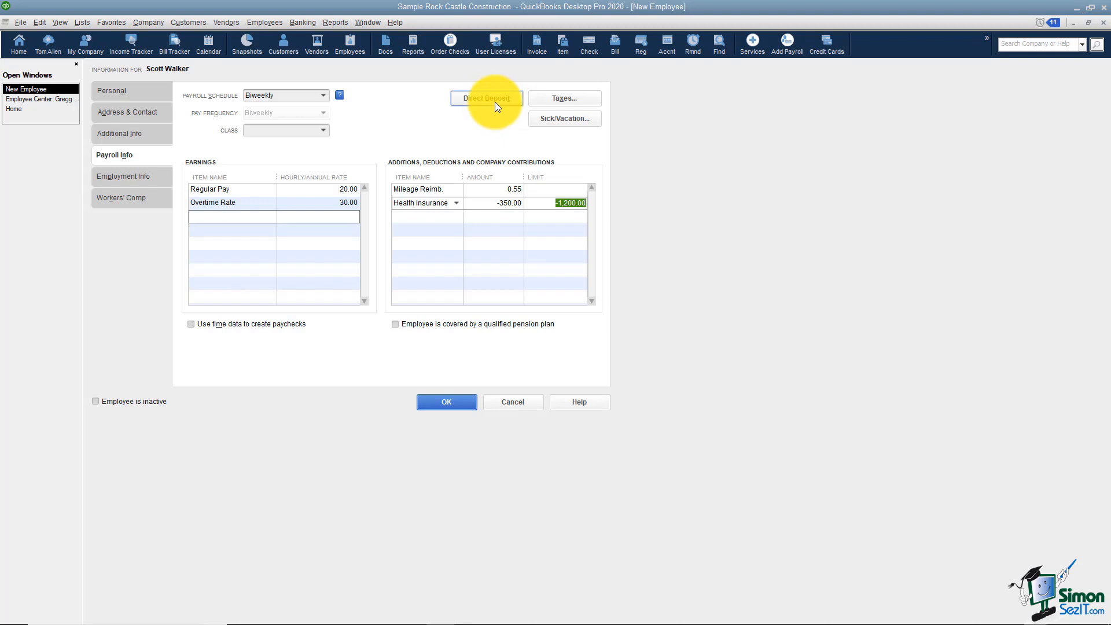
In the employee's federal tax settings, keep the filing status Single and set the allowances to 1.
left_click(559, 100)
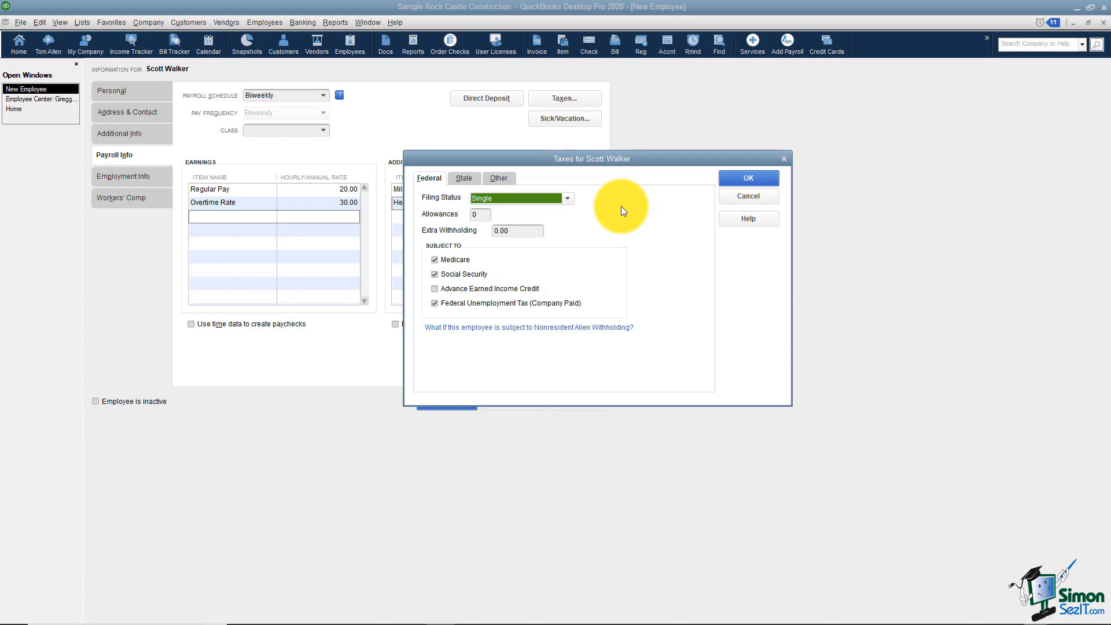
left_click(566, 199)
left_click(566, 200)
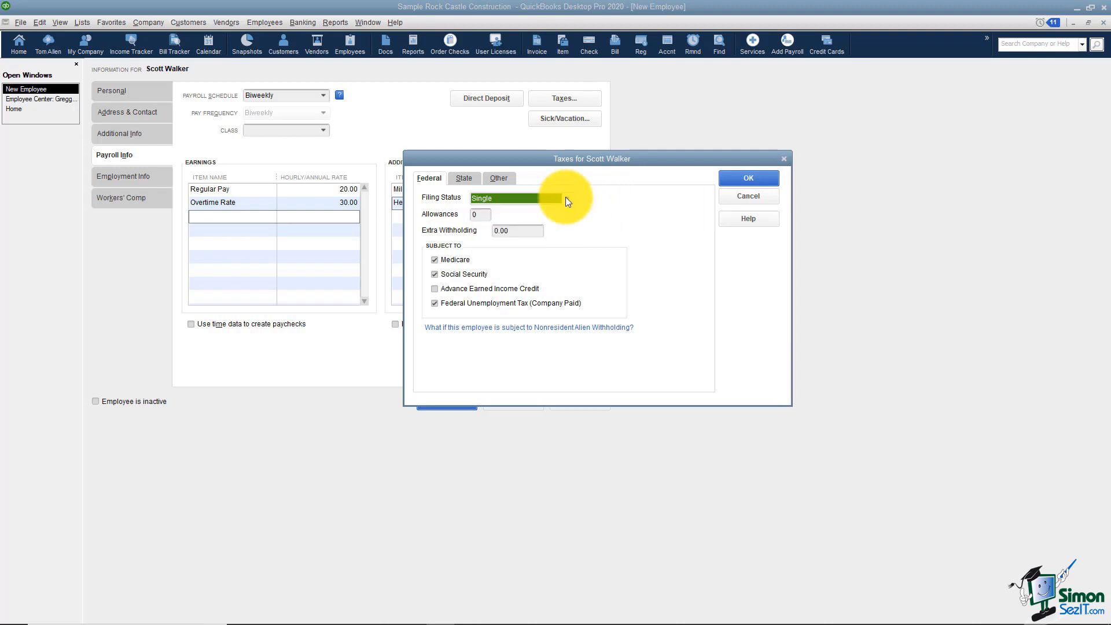
left_click(481, 214)
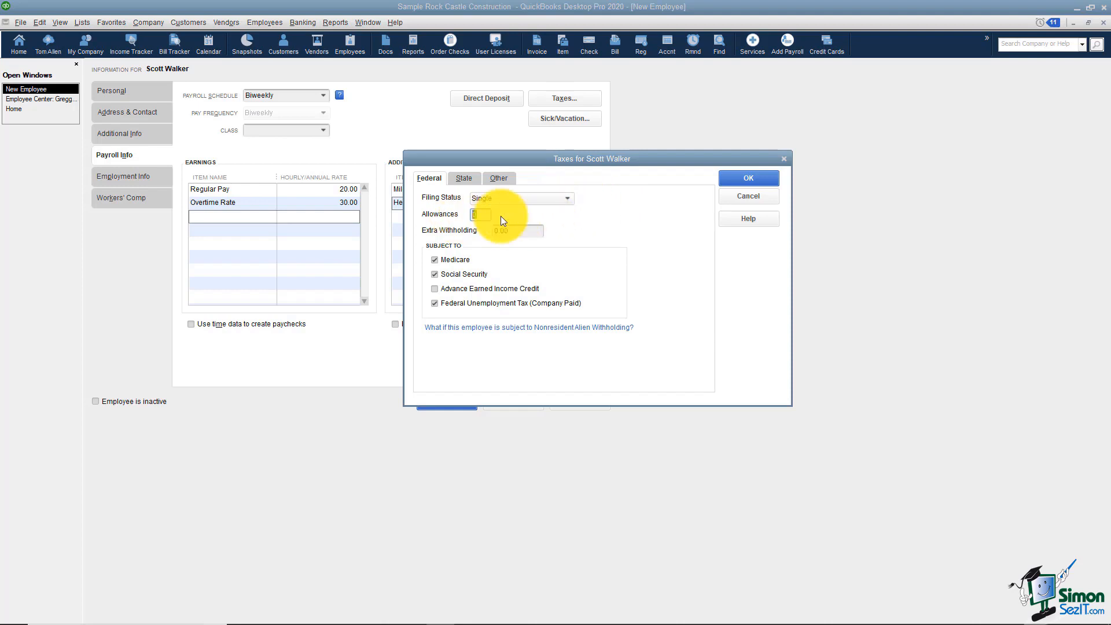
type("1")
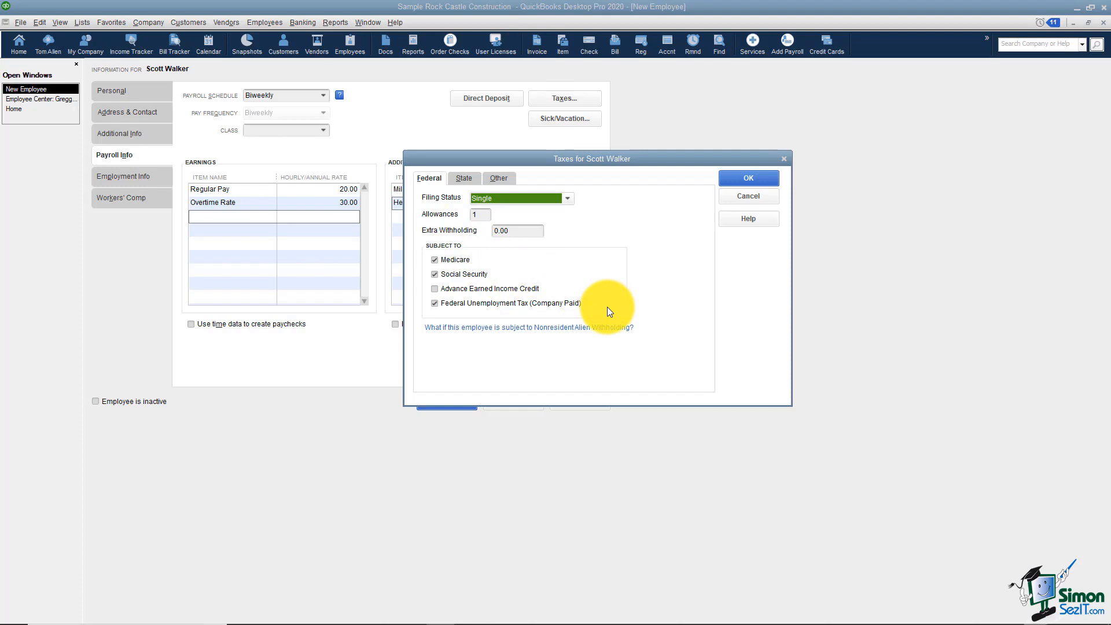
Set the employee's California state withholding allowances to 1, check the other taxes, and accept the tax settings.
left_click(464, 179)
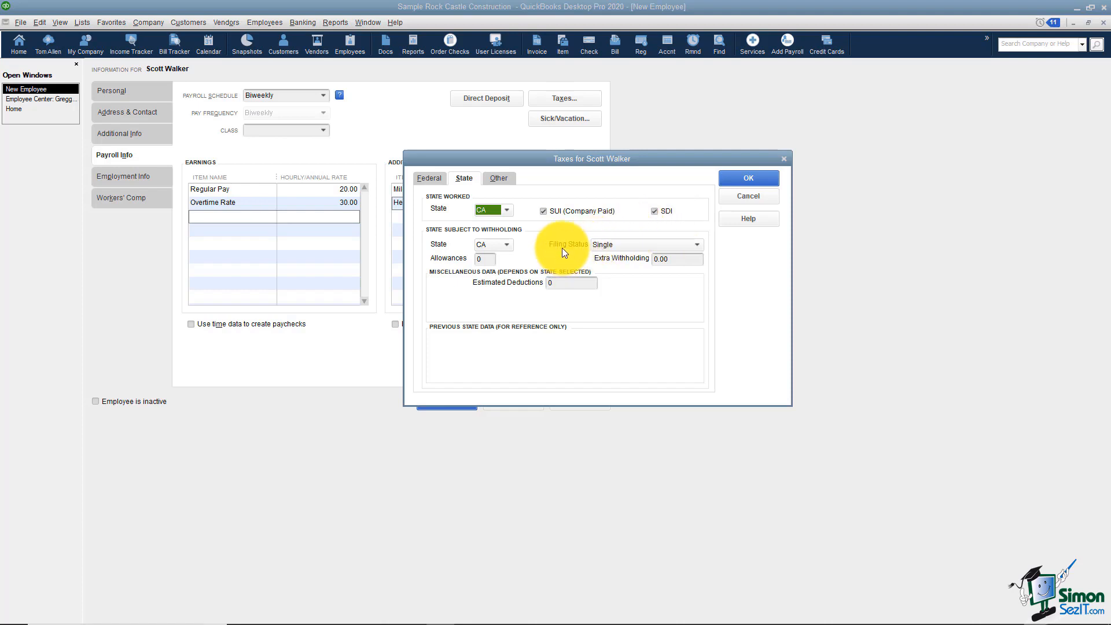
left_click(493, 260)
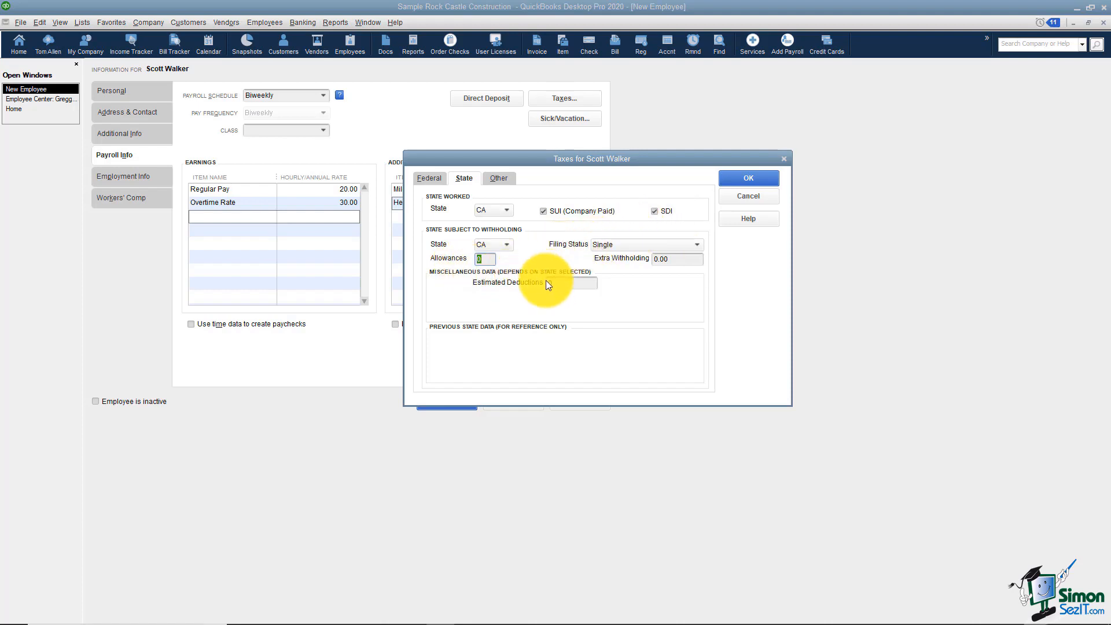
type("1")
key("Tab")
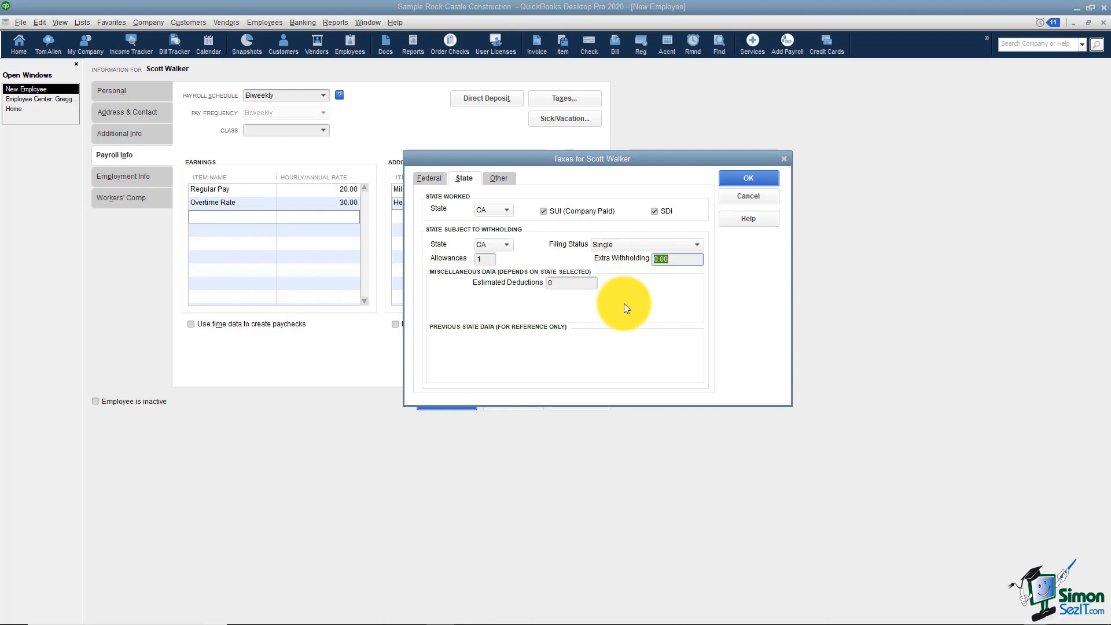
left_click(501, 180)
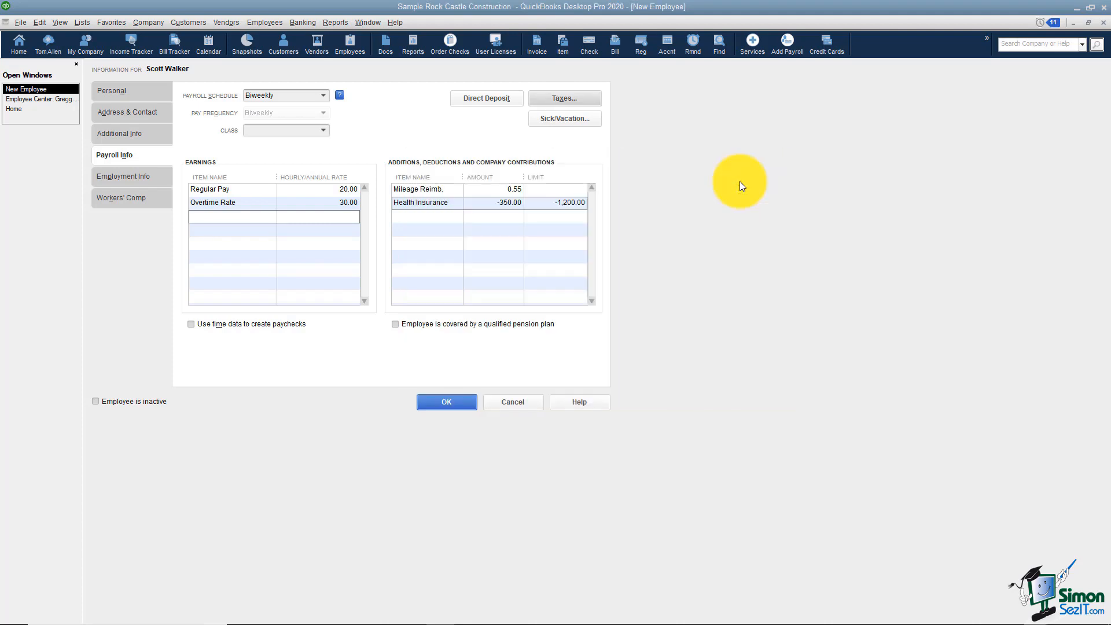
Review the employee's sick and vacation accrual settings, including the sick accrual period choices, and accept the defaults.
left_click(560, 123)
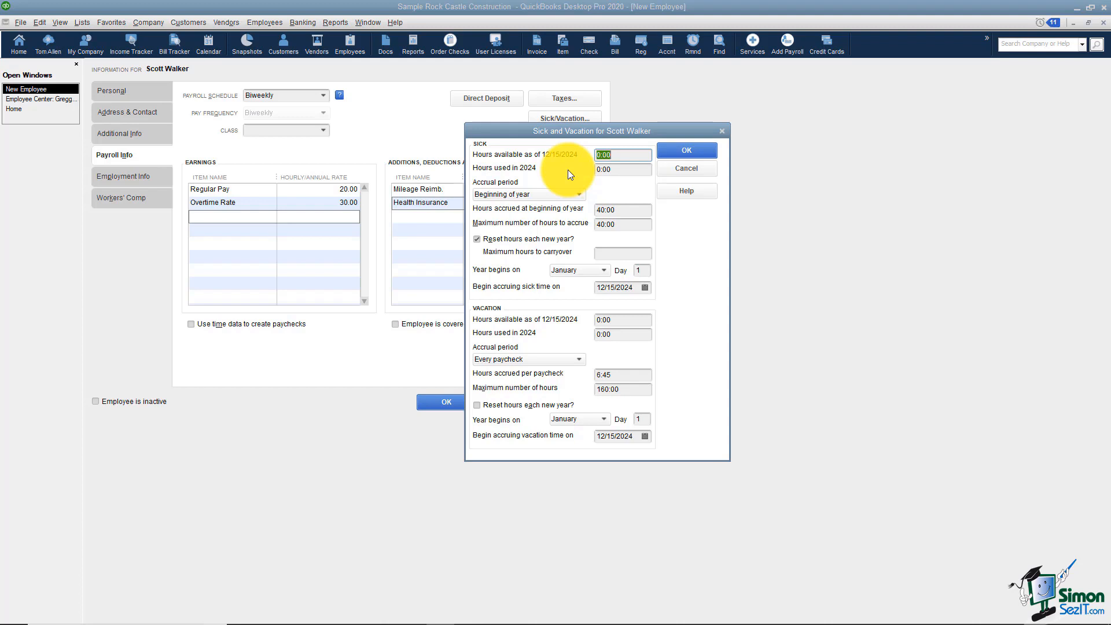
left_click(579, 194)
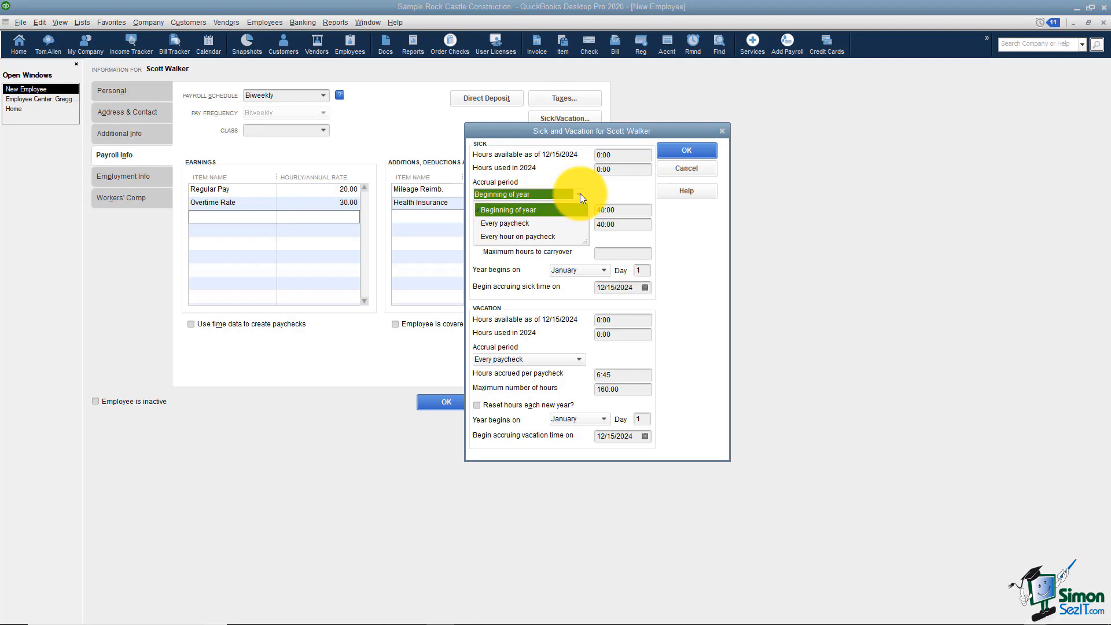
left_click(580, 196)
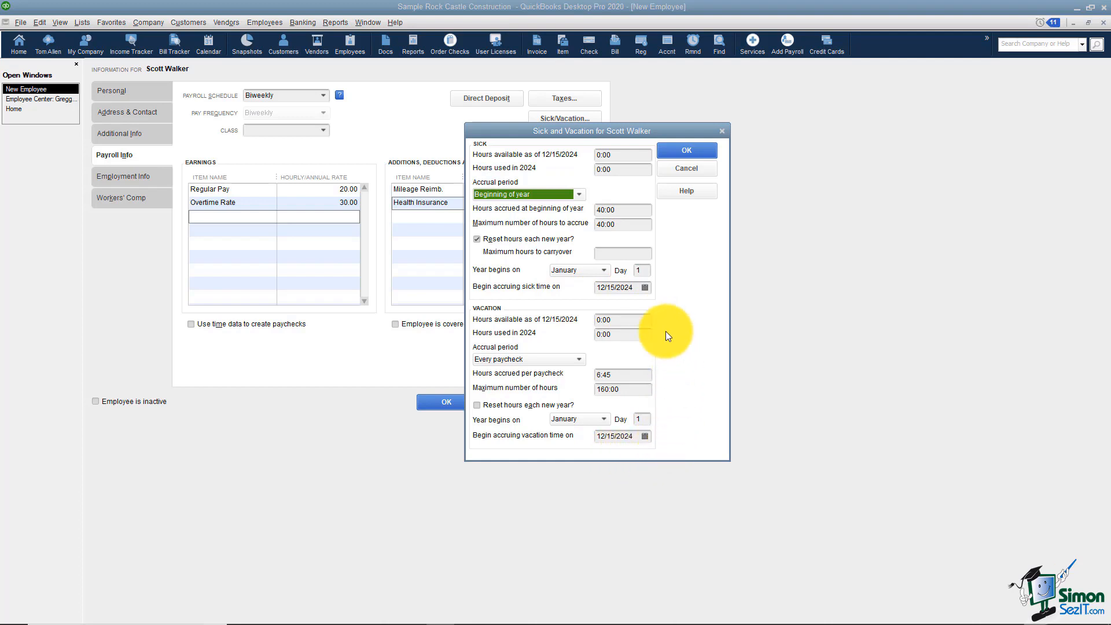
left_click(682, 152)
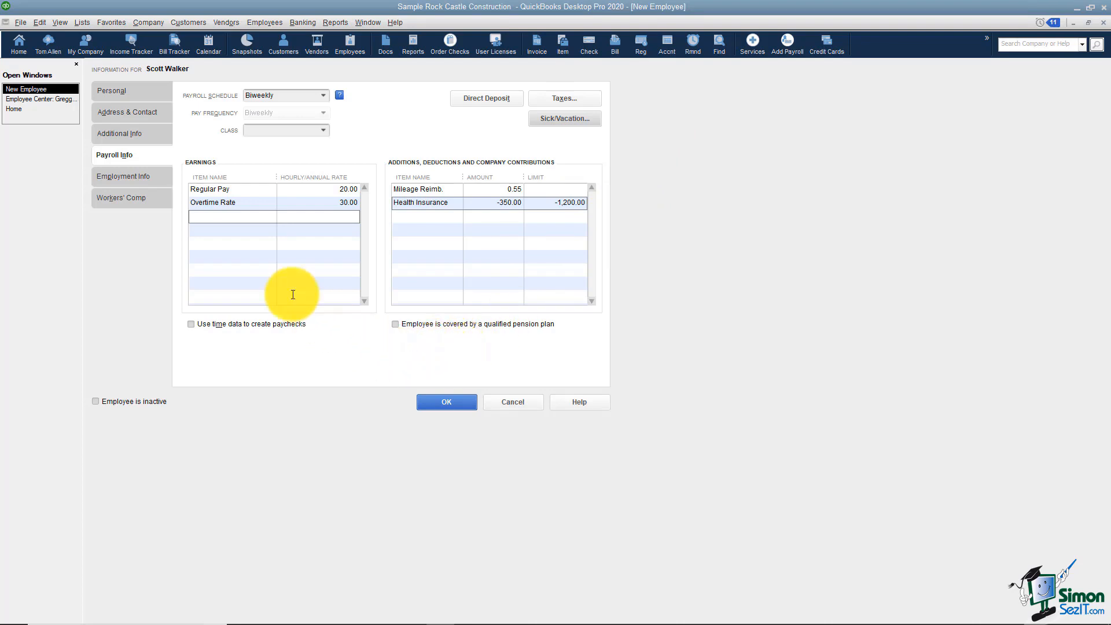
Review the new employee's employment dates, employment type and leave of absence details, including the paid-leave choices.
left_click(140, 177)
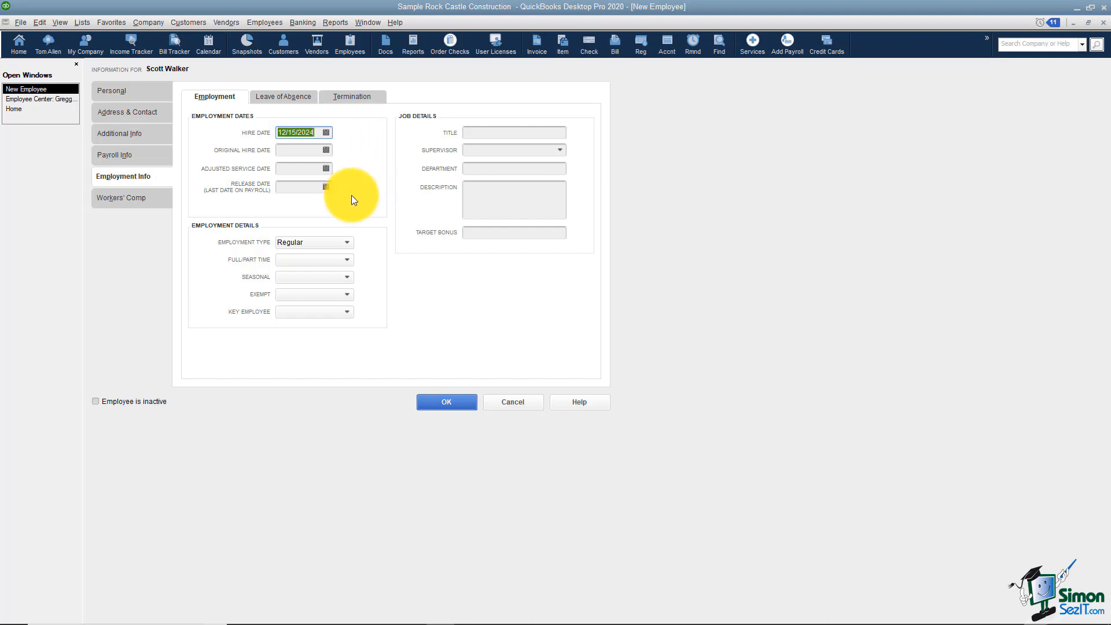
left_click(351, 246)
left_click(352, 244)
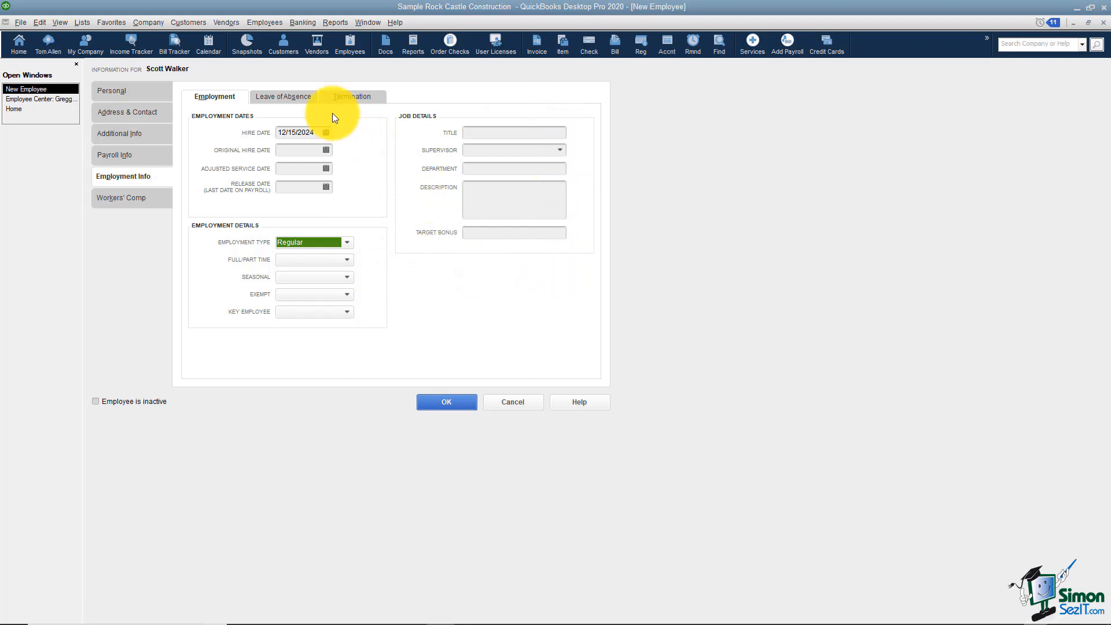
left_click(301, 101)
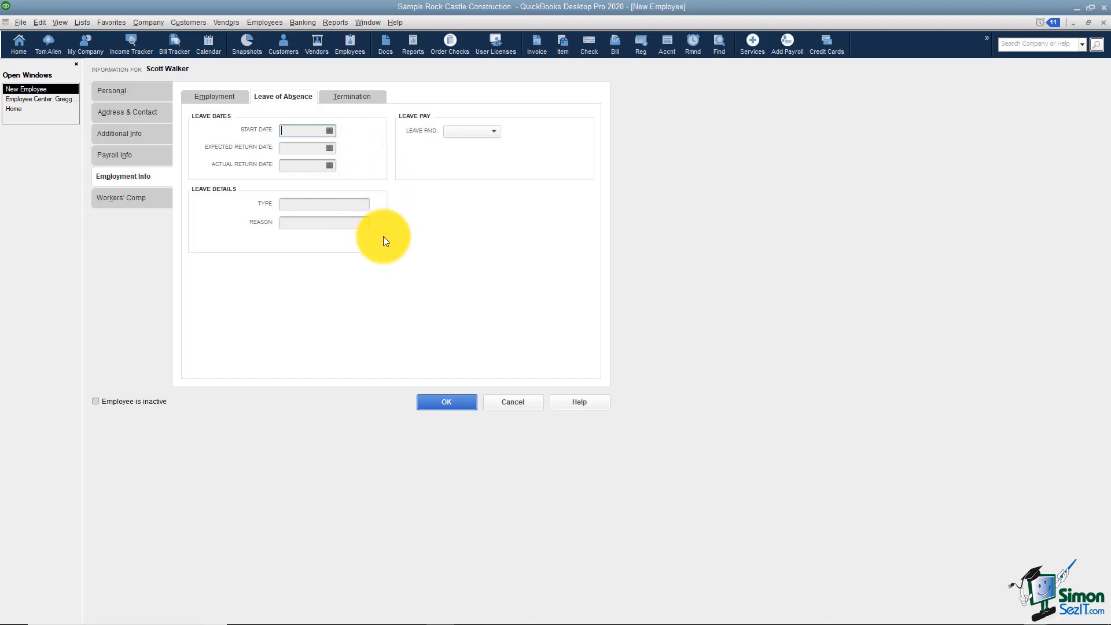
left_click(495, 131)
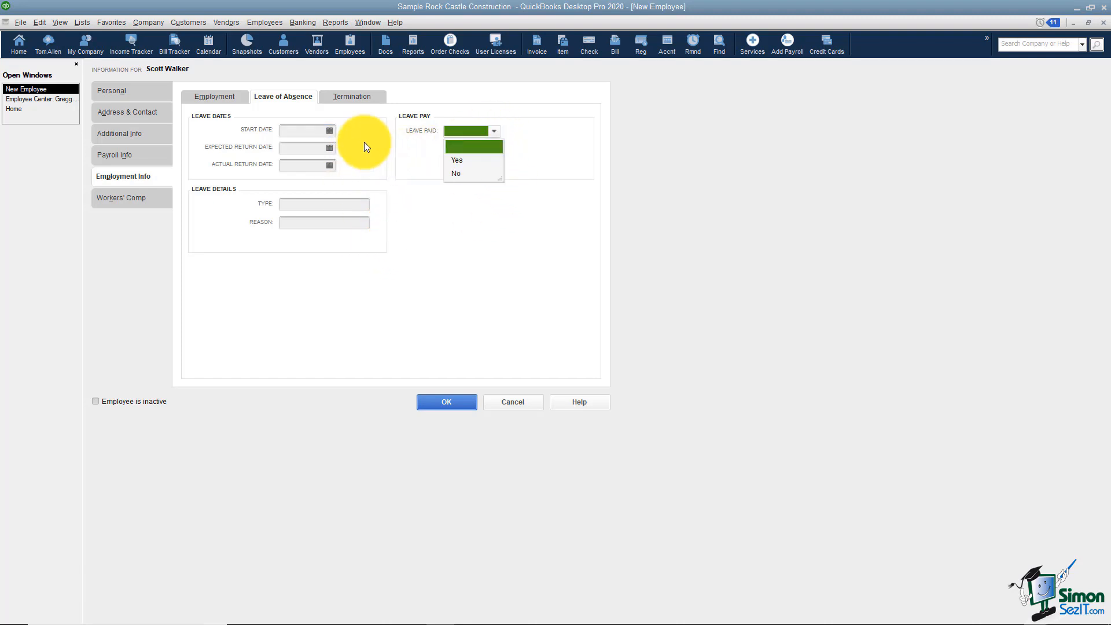
Examine the employee's termination details and the severance paid choices without selecting any.
left_click(349, 103)
left_click(350, 103)
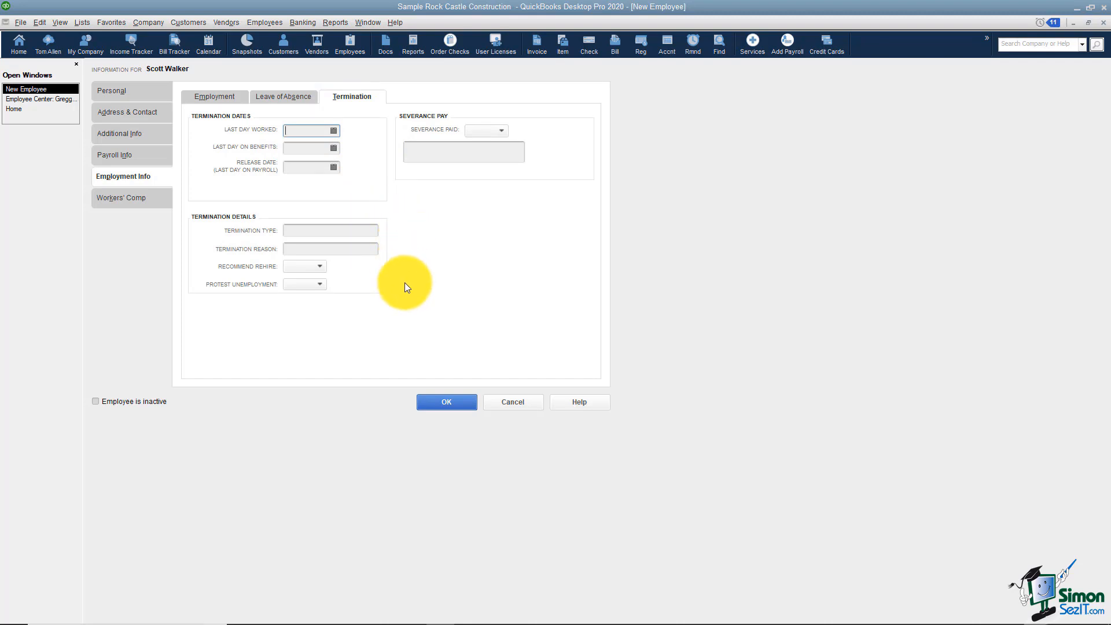
left_click(501, 131)
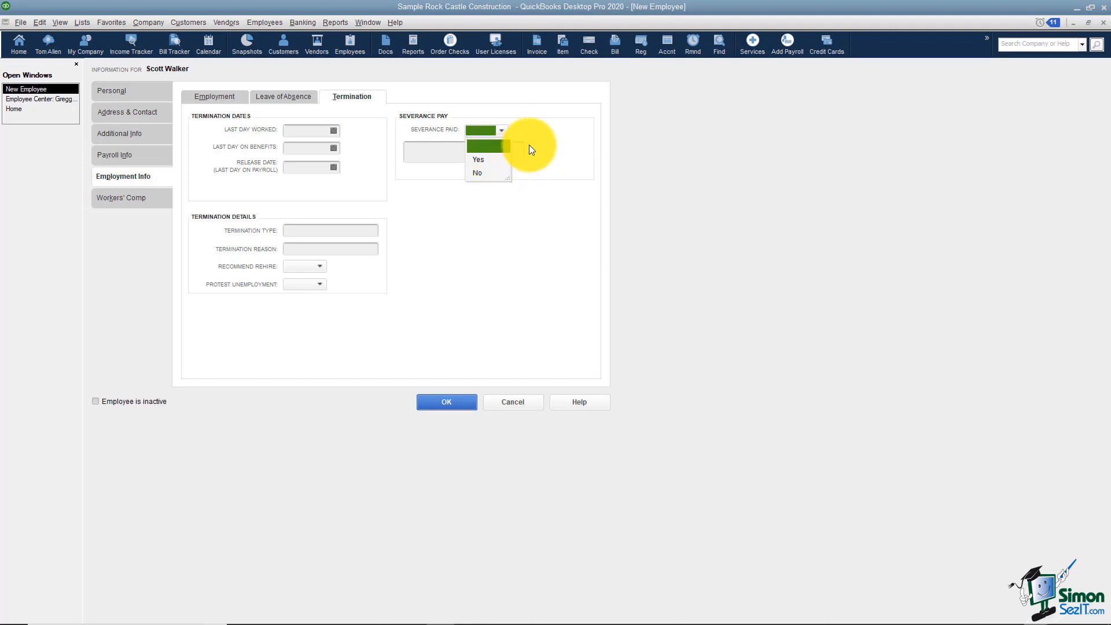
left_click(534, 123)
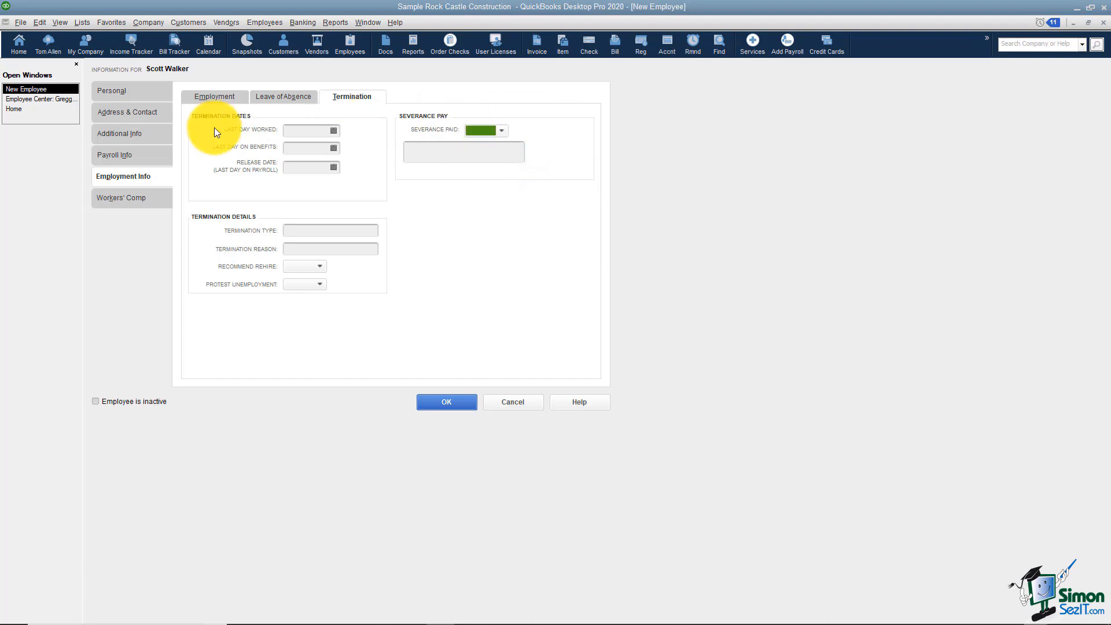
Check the available workers' compensation codes for the employee, leaving the code unassigned.
left_click(130, 199)
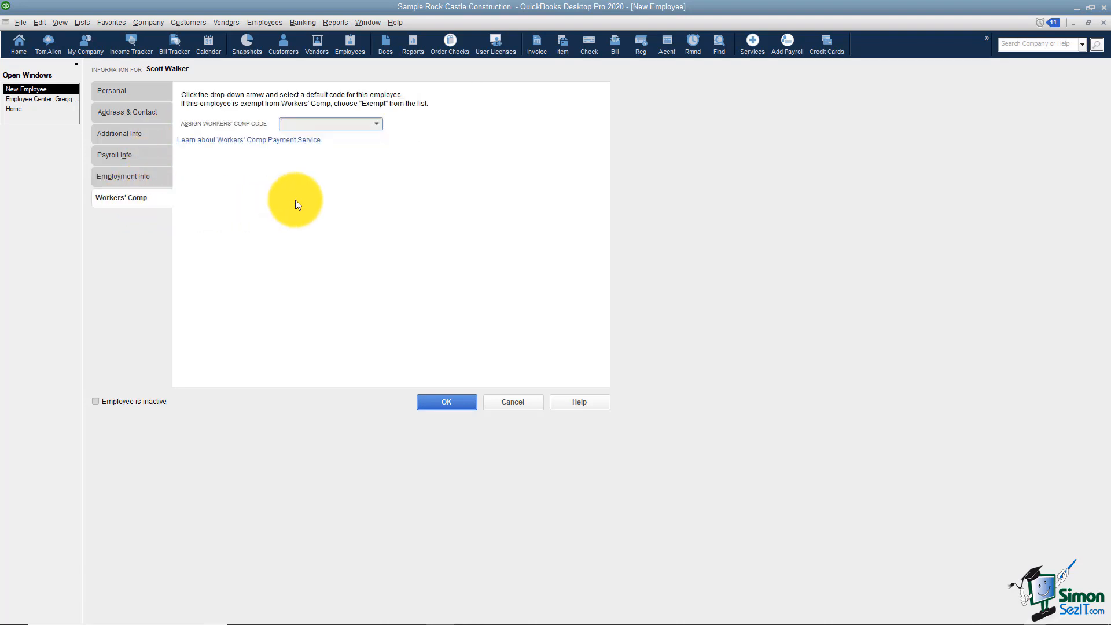
left_click(376, 124)
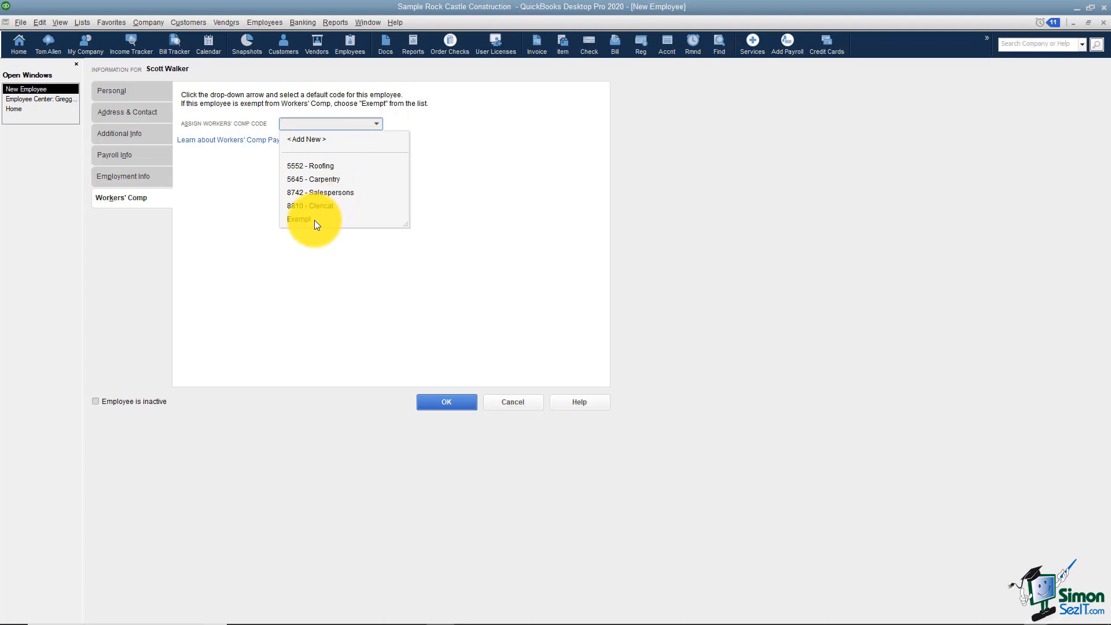
left_click(321, 256)
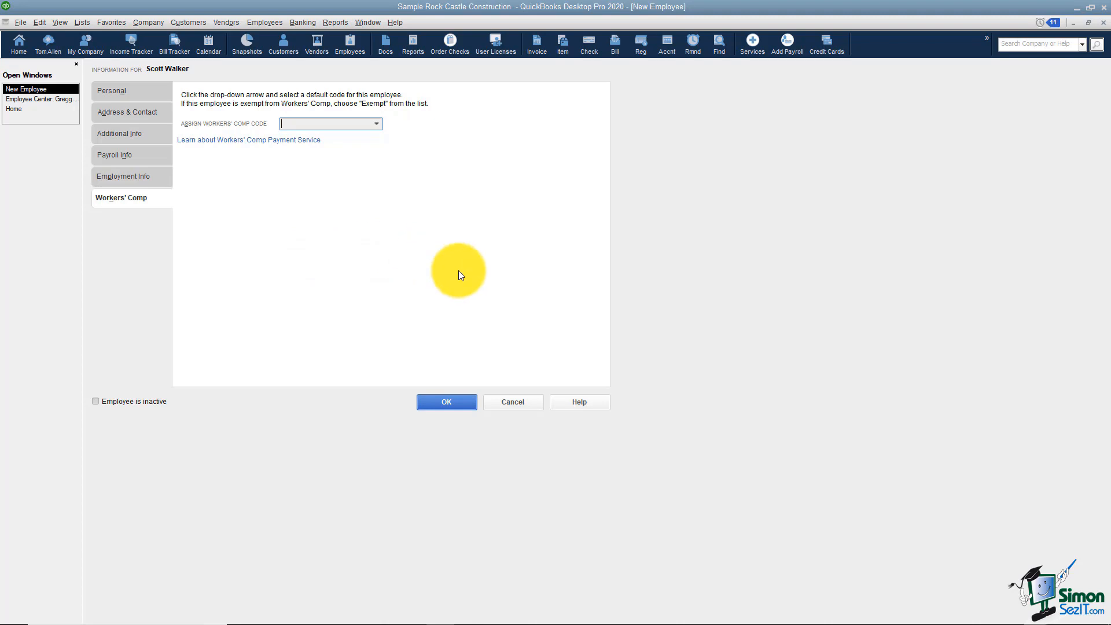
Save the new employee record with the entered payroll and employment settings.
left_click(450, 405)
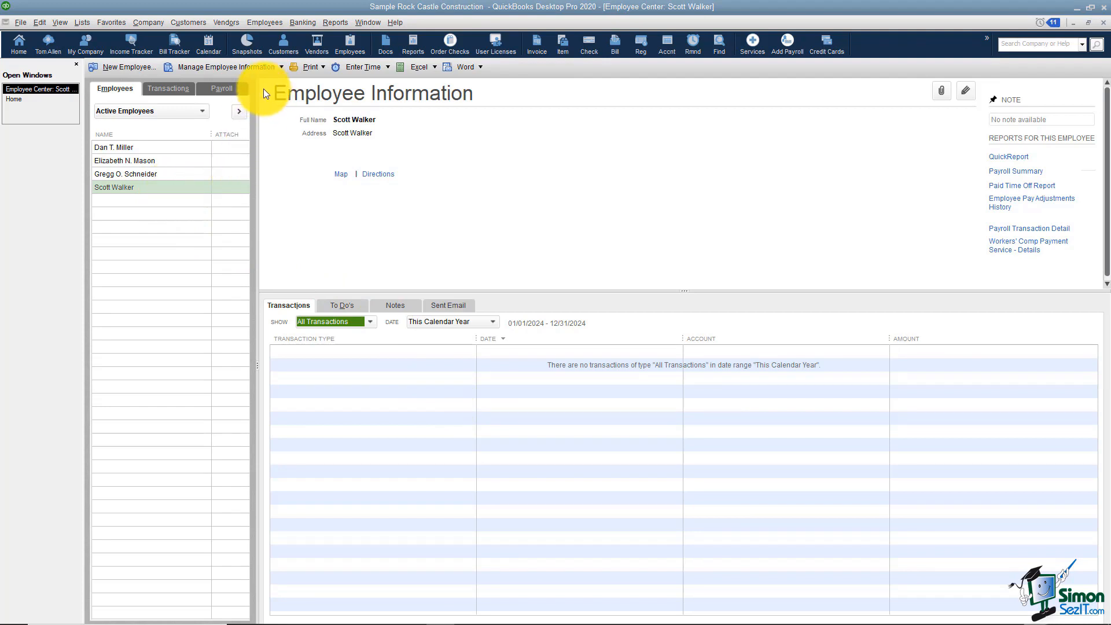
Examine the Employee Center's options for managing employee information, printing, entering time, exporting to Excel and preparing Word letters.
left_click(279, 68)
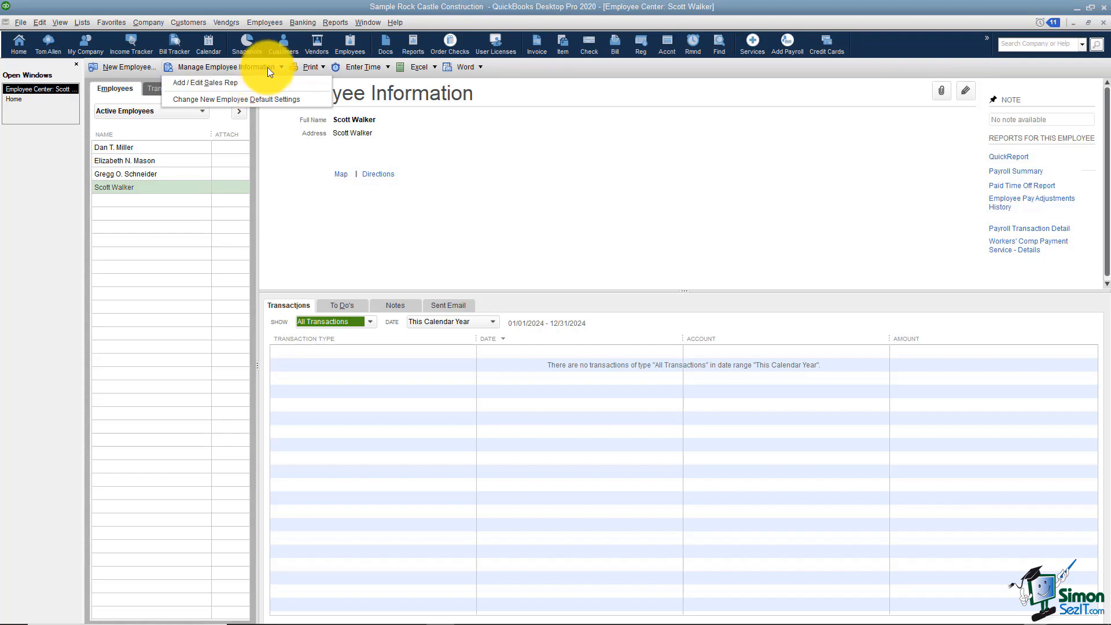
left_click(317, 67)
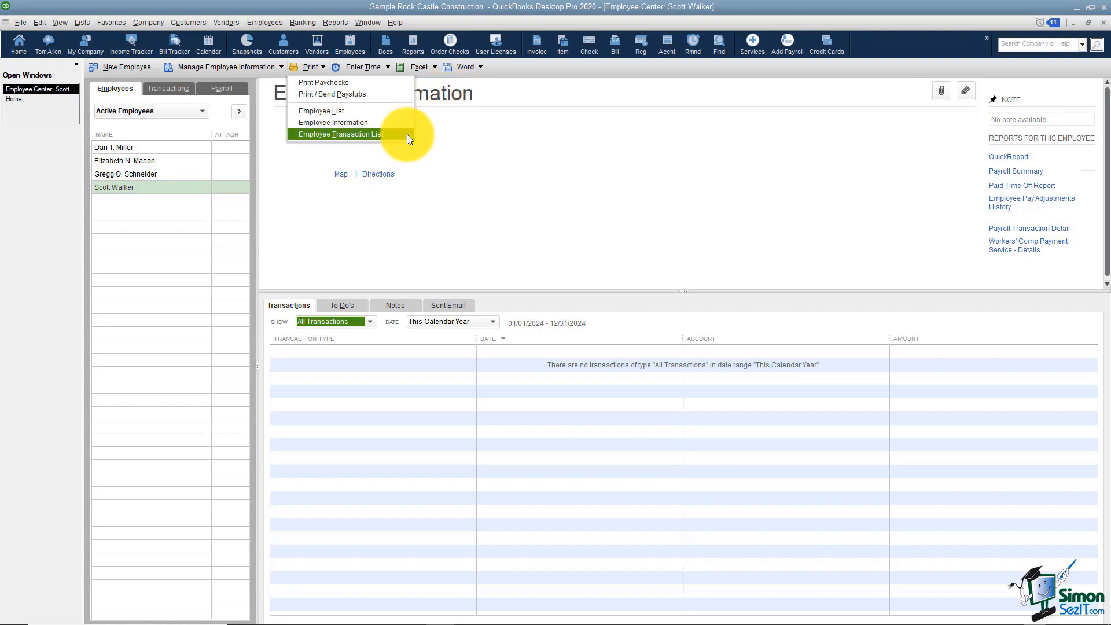
left_click(387, 66)
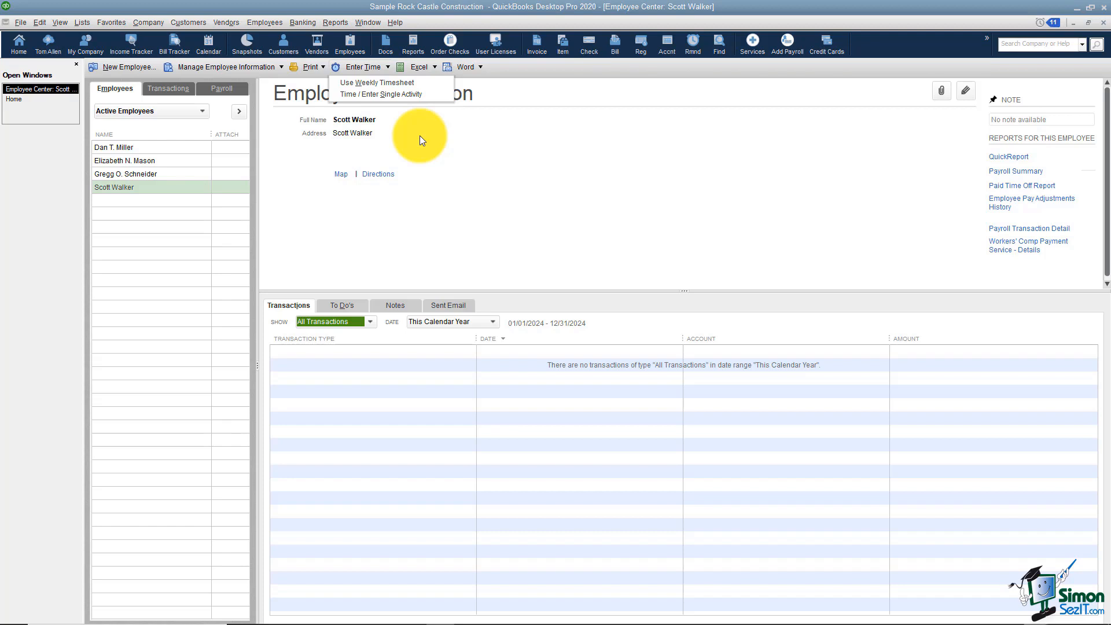
left_click(446, 93)
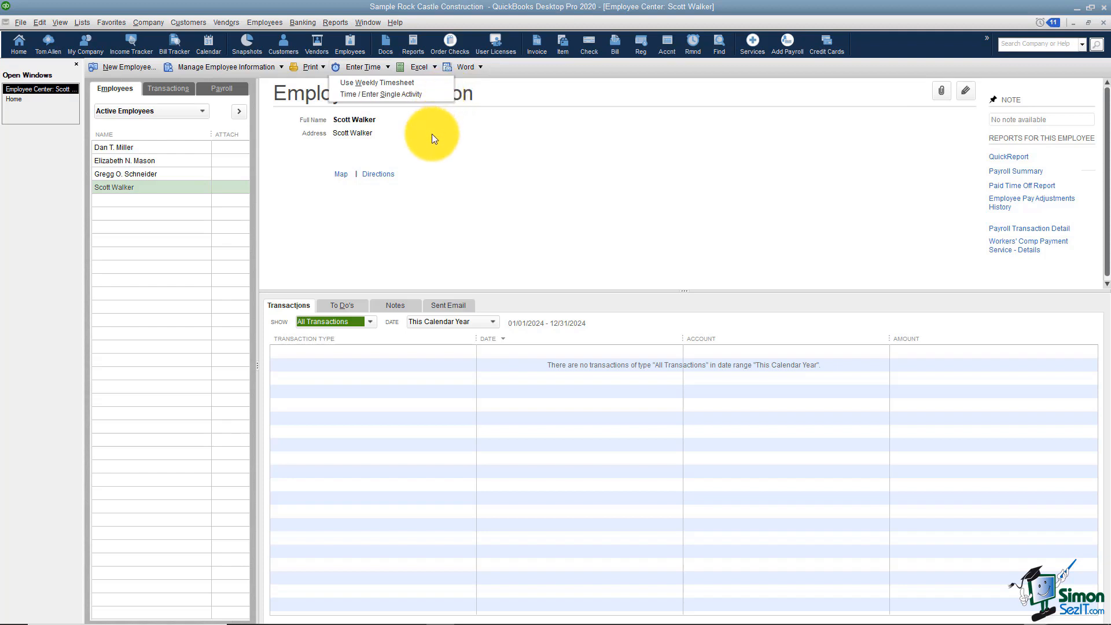
left_click(433, 68)
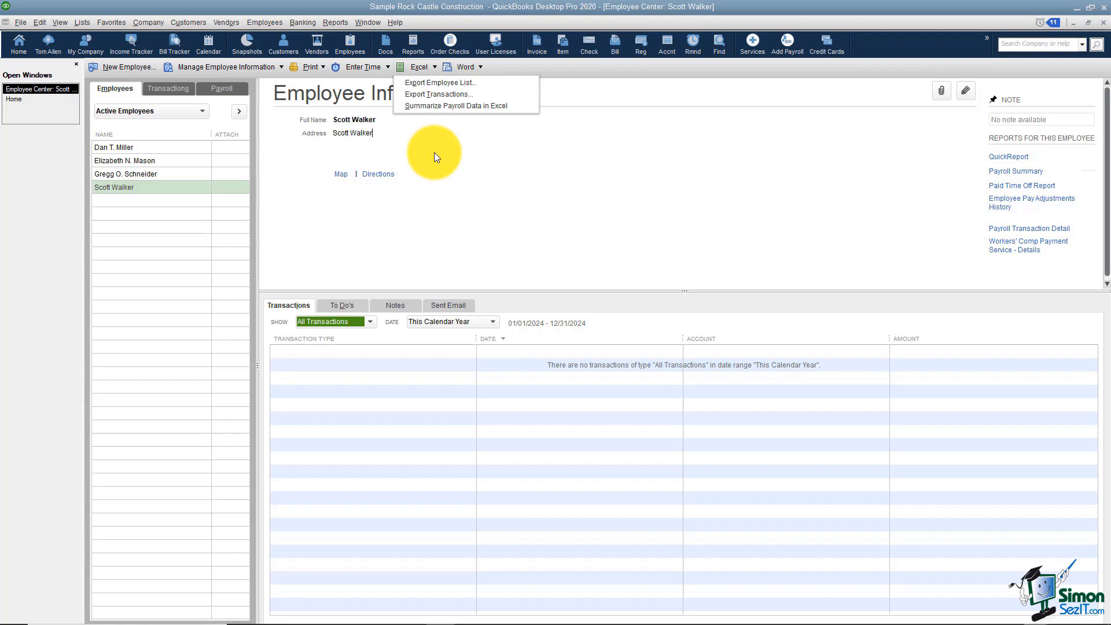
left_click(481, 67)
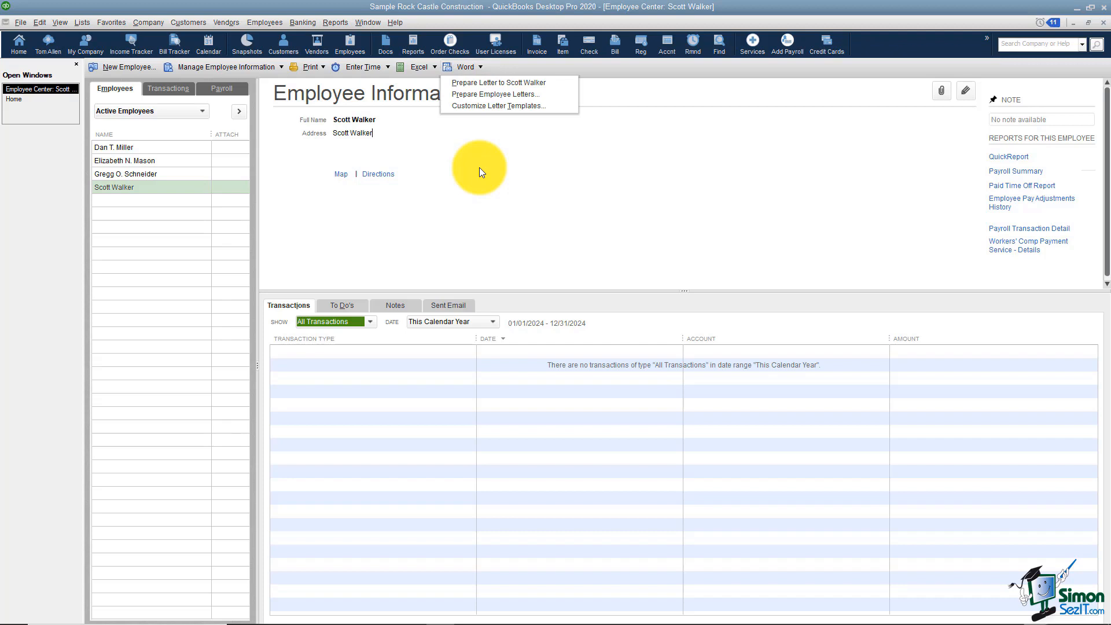
key("Escape")
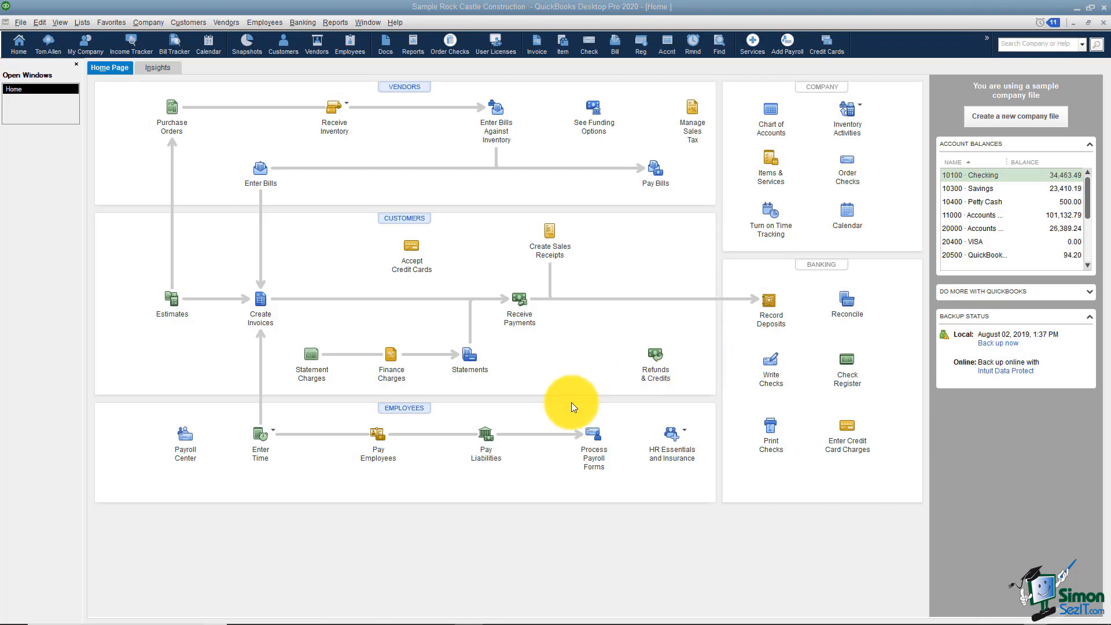
Check the payroll schedule options for paying employees, and start an unscheduled payroll run.
left_click(377, 450)
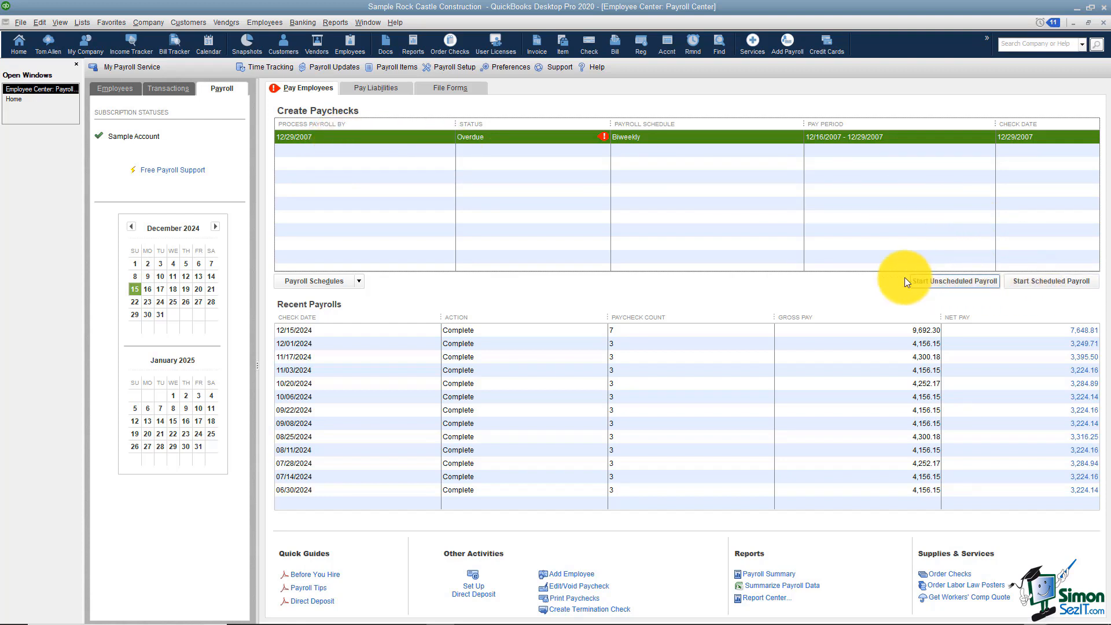
left_click(359, 282)
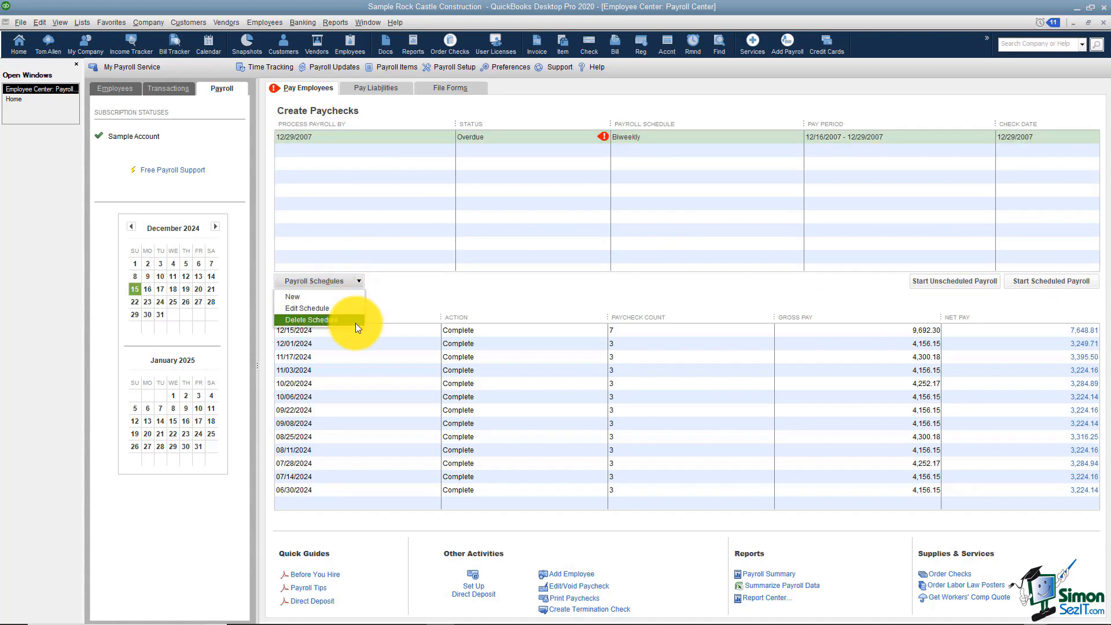
left_click(399, 296)
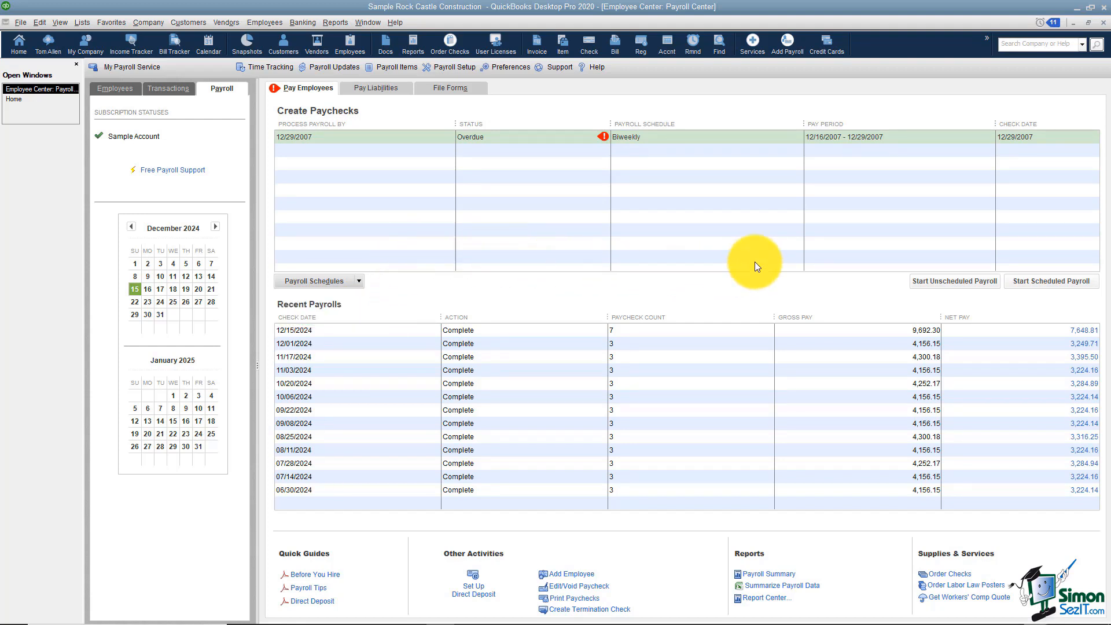
left_click(919, 282)
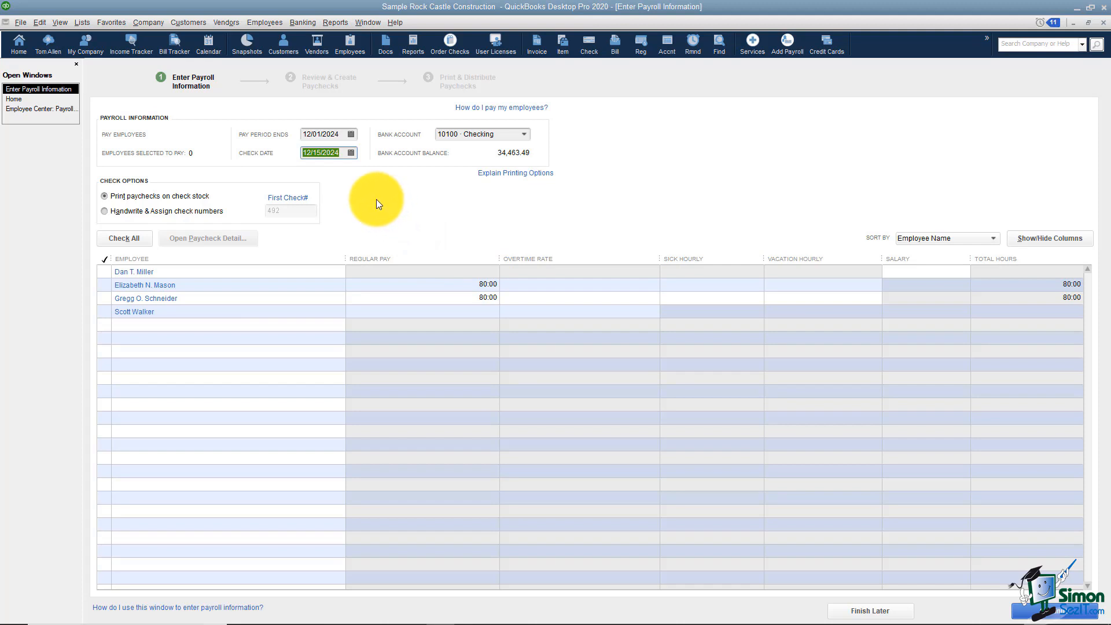
Set the unscheduled payroll's pay period end to 12/29/2024 and its check date to 01/03/2025.
left_click(351, 134)
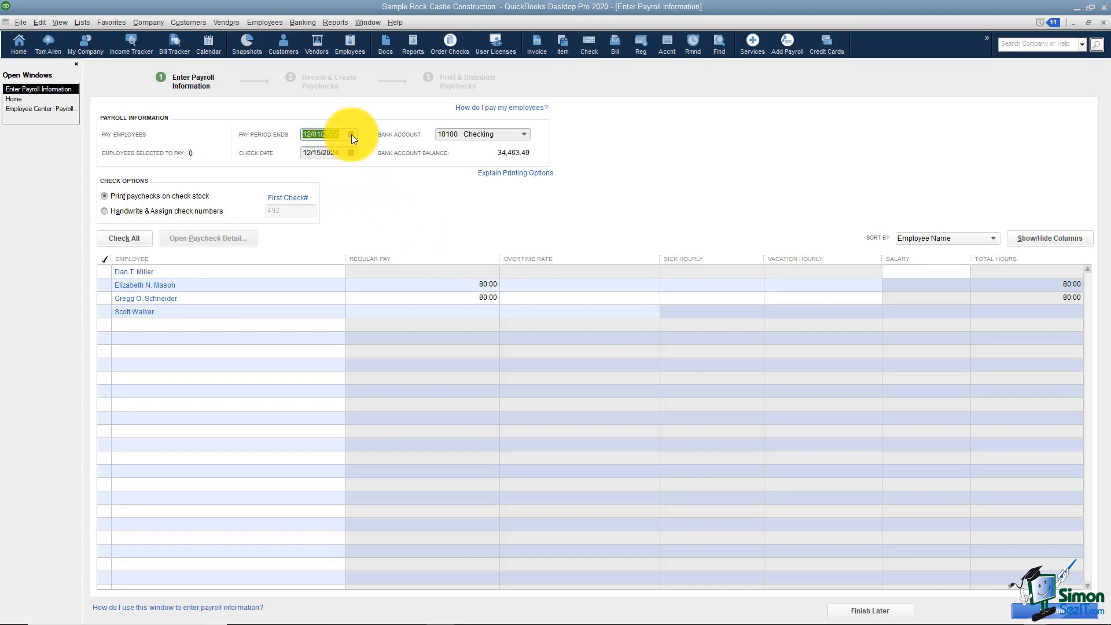
left_click(352, 134)
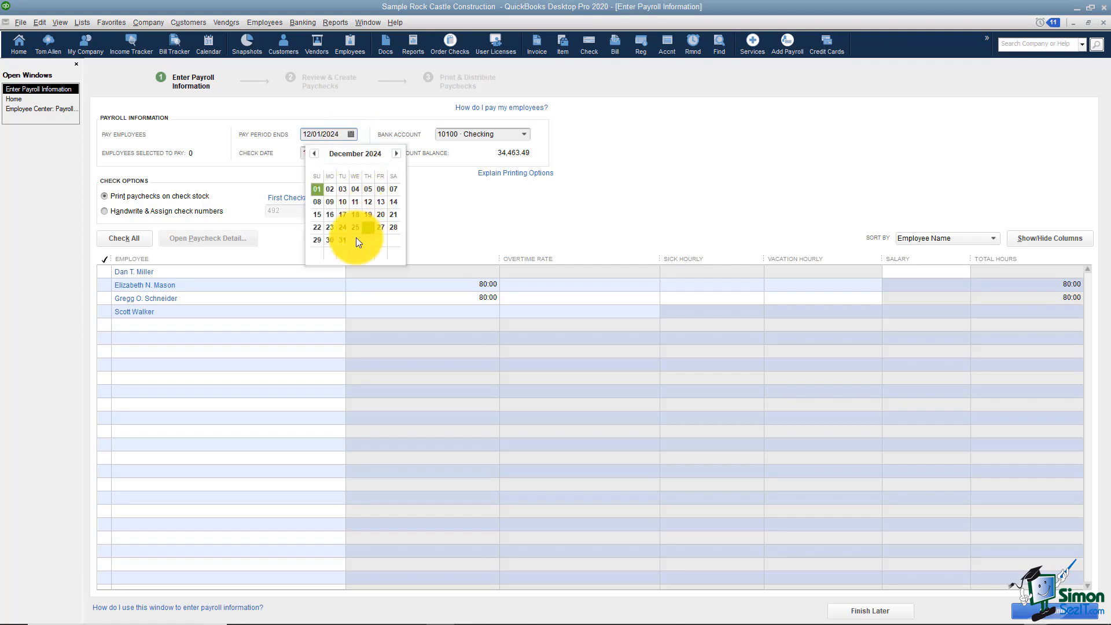
left_click(318, 240)
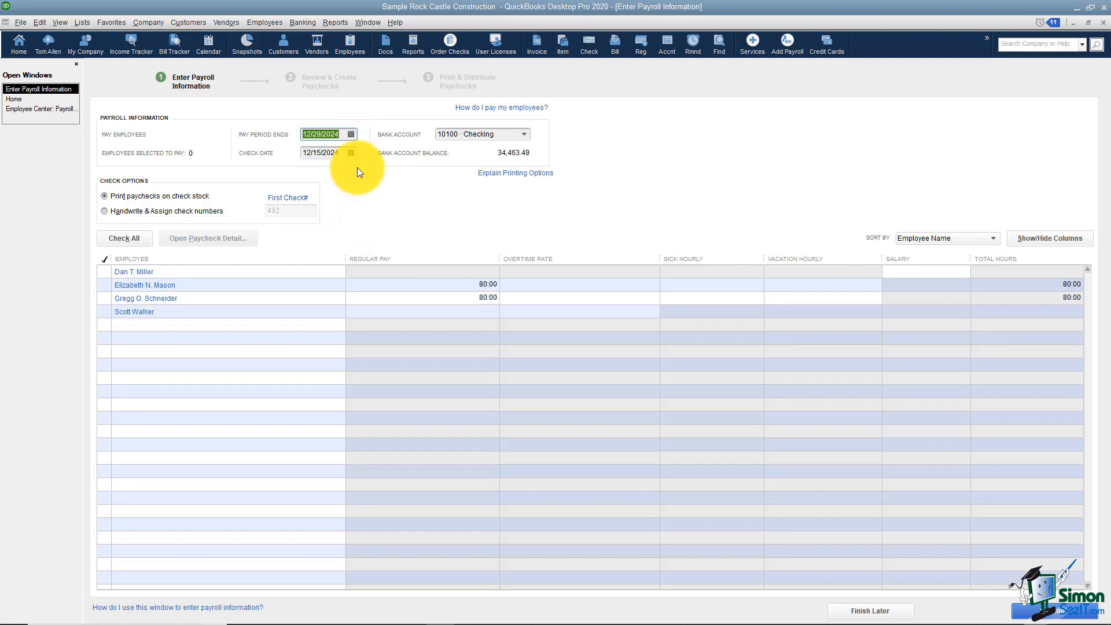
left_click(351, 153)
left_click(398, 172)
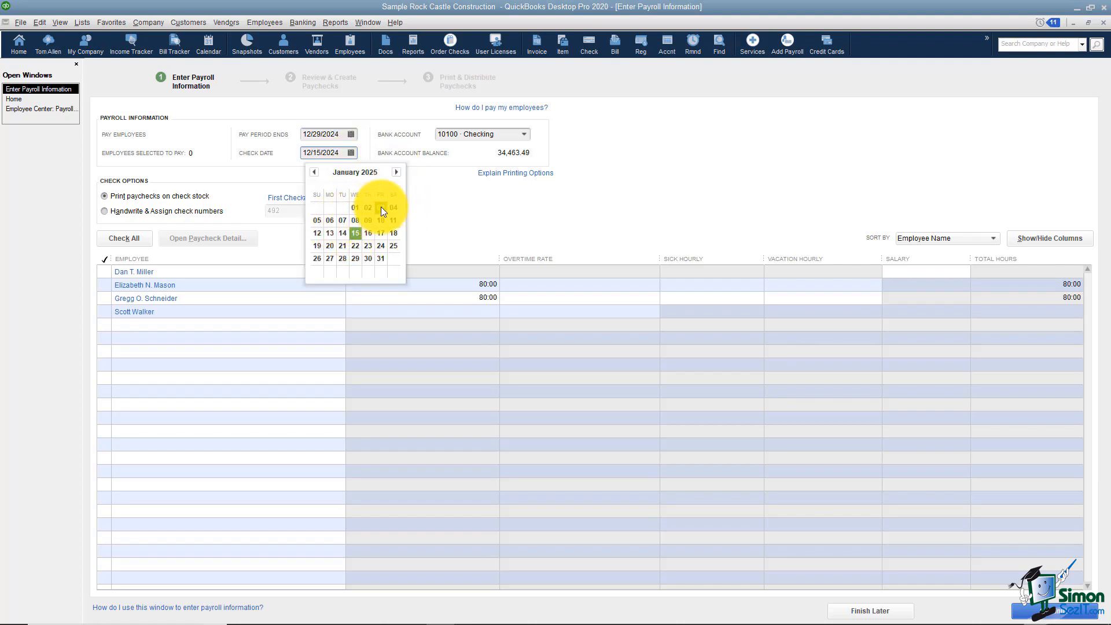
left_click(382, 207)
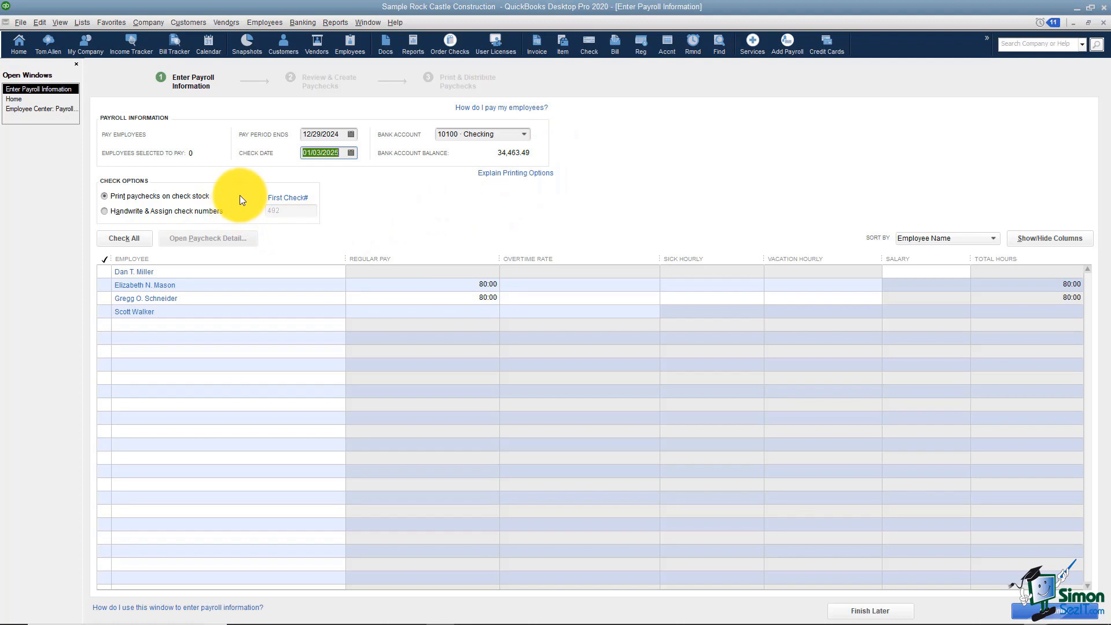
Choose handwritten paychecks with assigned check numbers, and mark all four listed employees for payment.
left_click(106, 212)
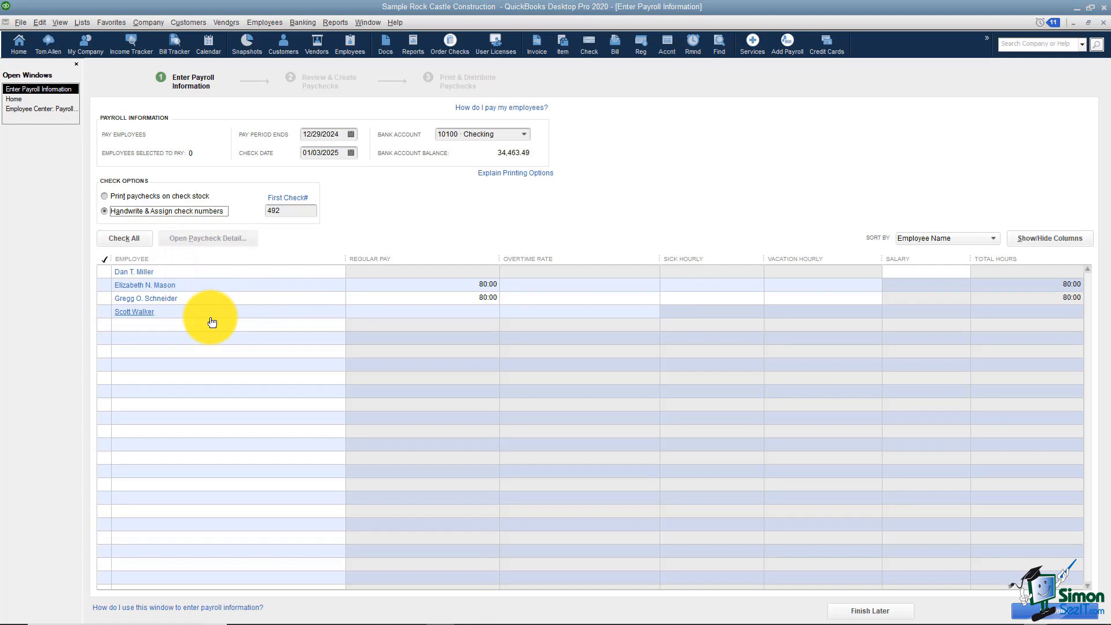
left_click(107, 286)
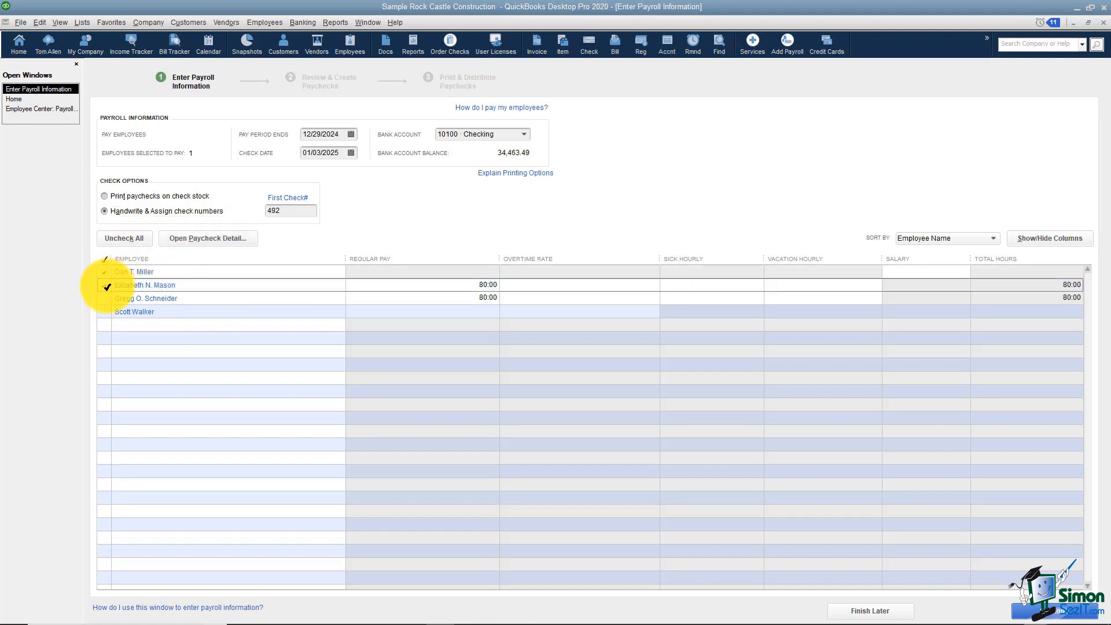
left_click(104, 298)
left_click(104, 311)
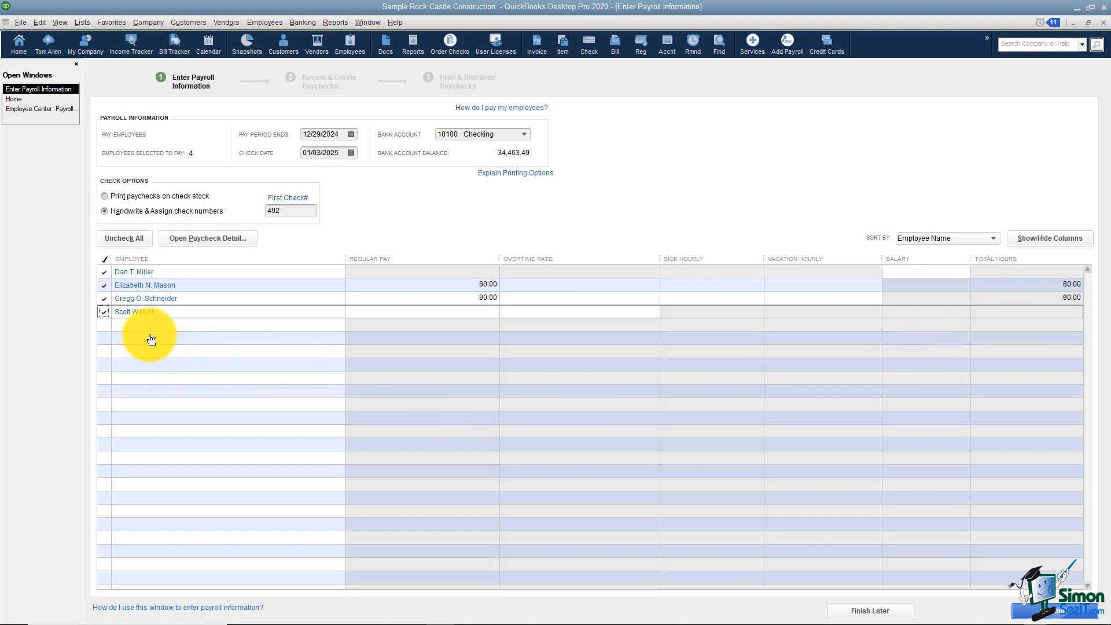
Enter 3:00 overtime hours on the second listed employee's paycheck, leaving the overtime customer job blank.
left_click(154, 286)
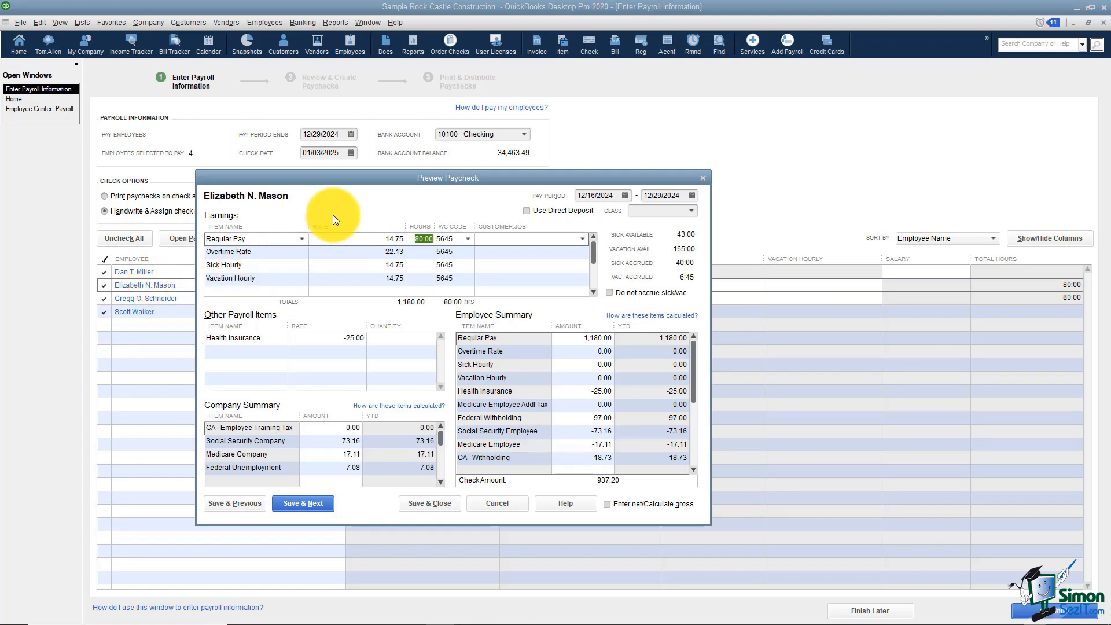
left_click(418, 254)
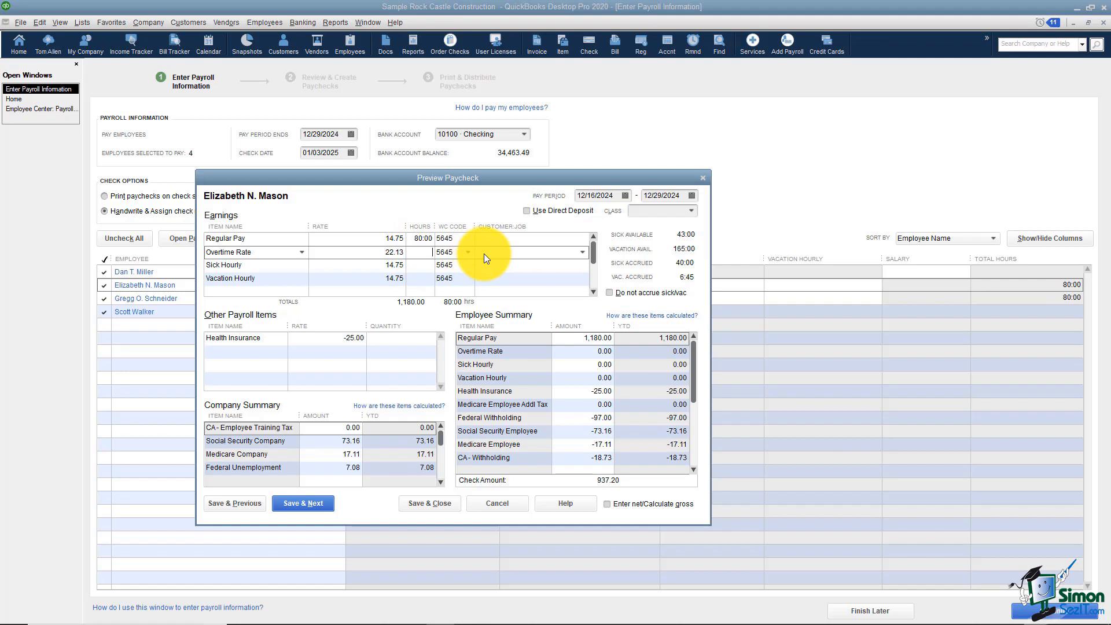
key("Tab")
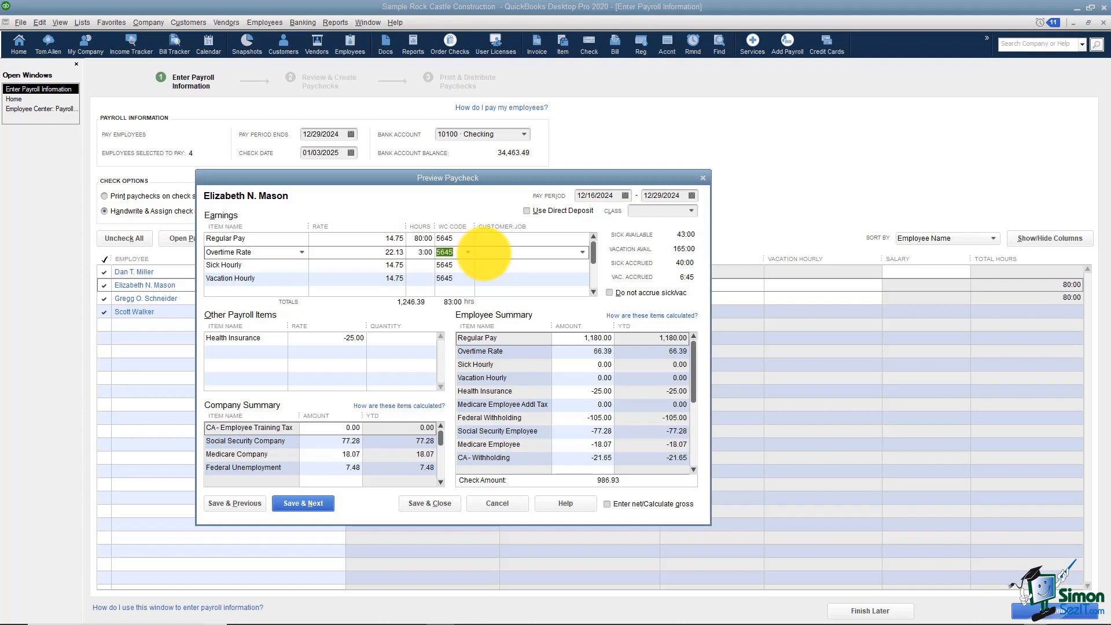
left_click(582, 252)
left_click(582, 252)
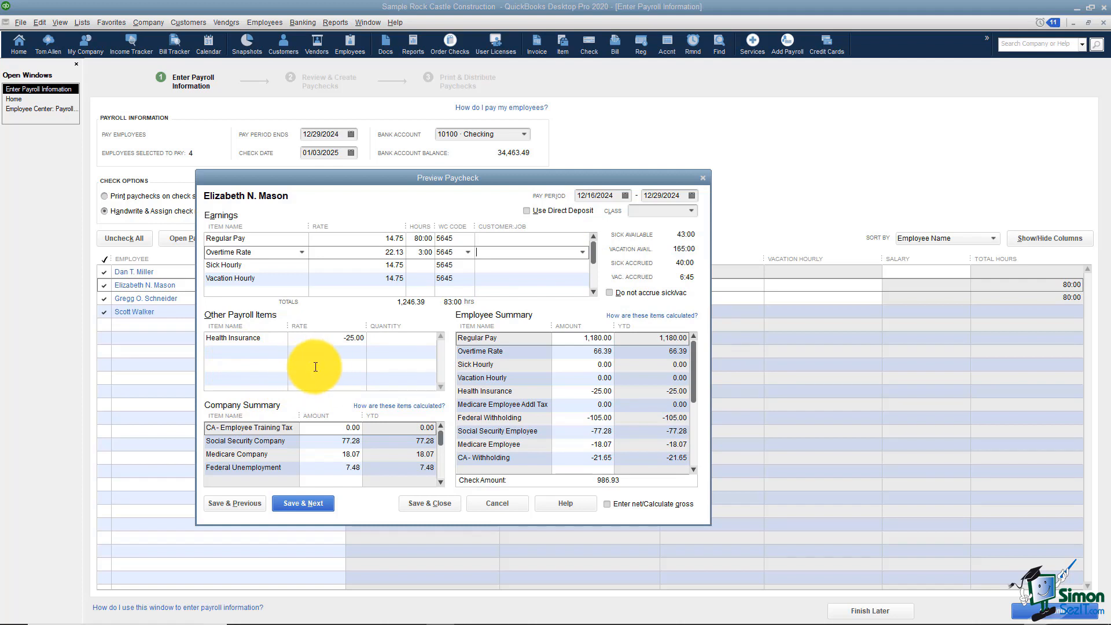
Add a Mileage Reimb. item to the paycheck's other payroll items with a rate of 0.55 and a quantity of 100.
left_click(281, 352)
left_click(282, 351)
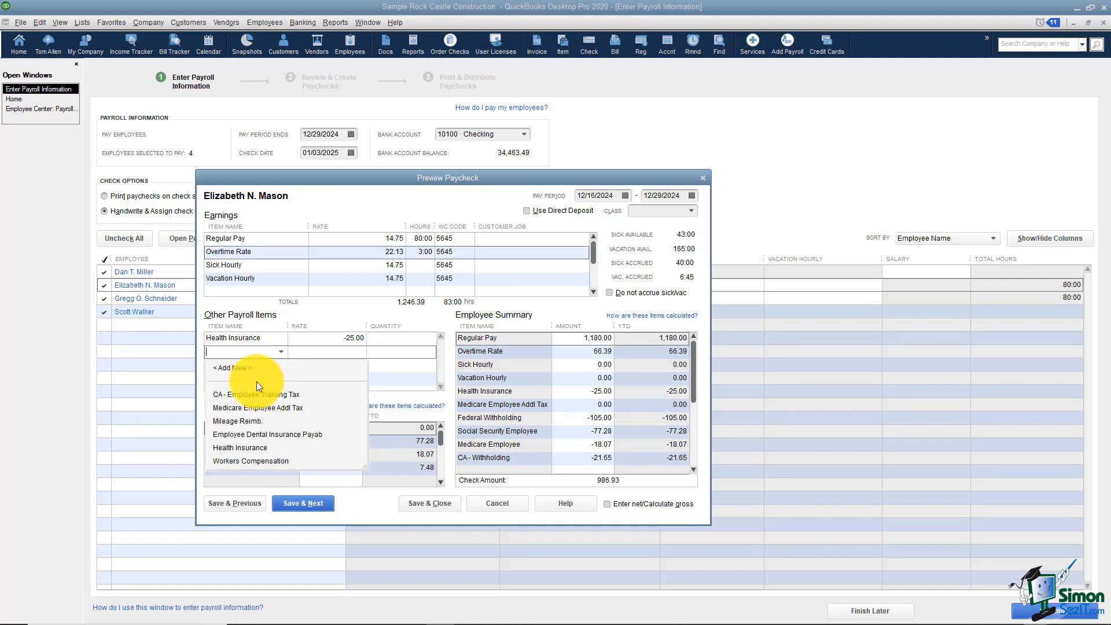
left_click(259, 422)
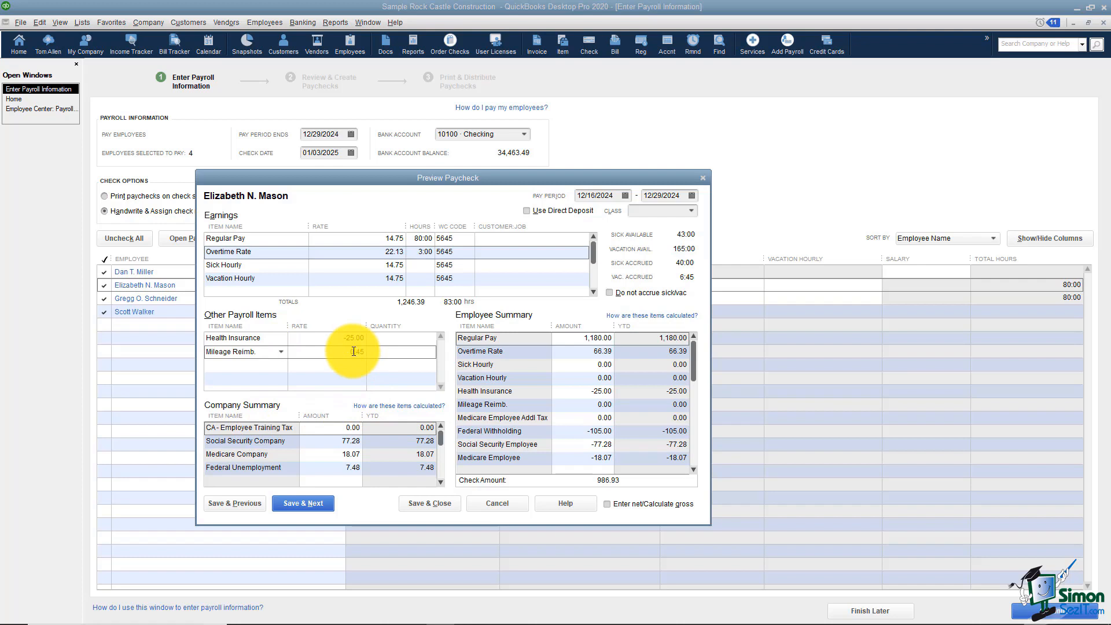
type(".5")
key("Tab")
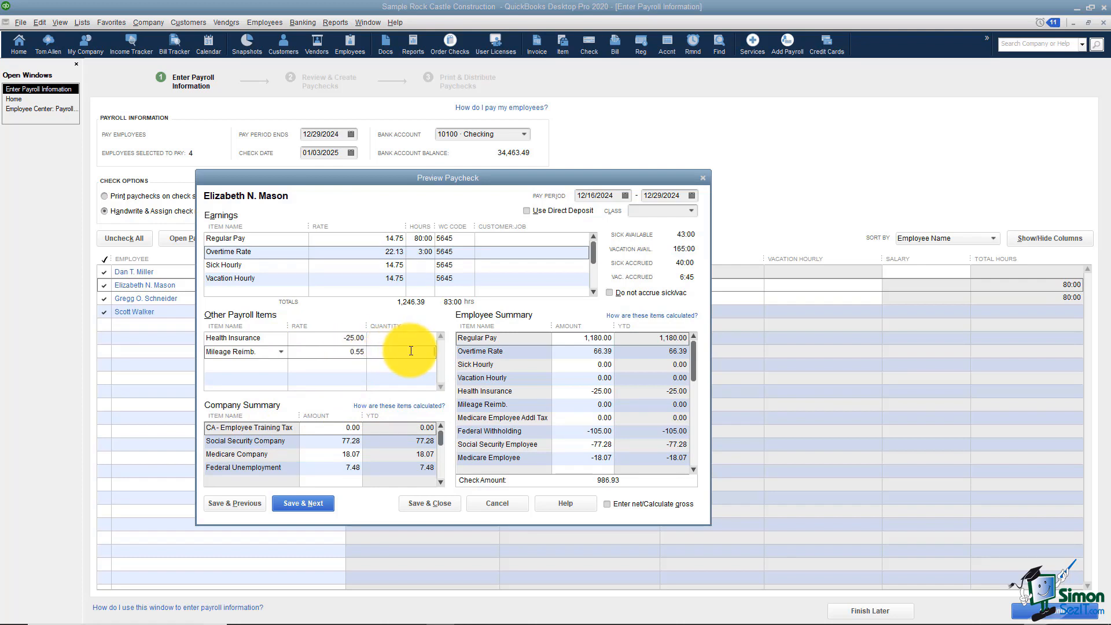
type("100")
key("Tab")
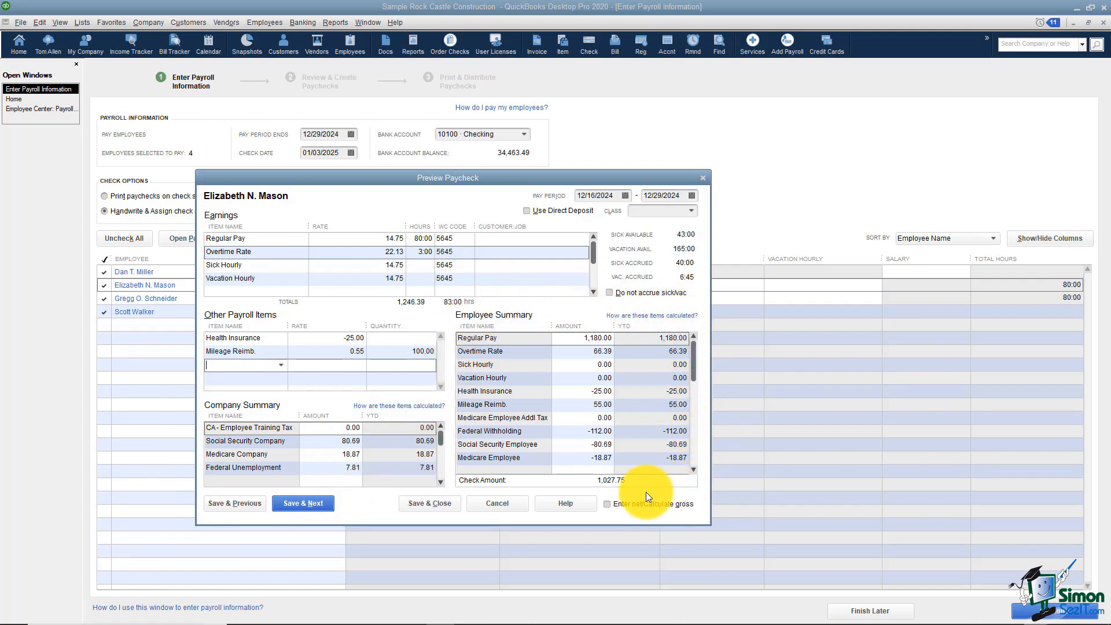
Check the overtime, health insurance and mileage amounts in the employee summary, and save the paycheck.
left_click(581, 351)
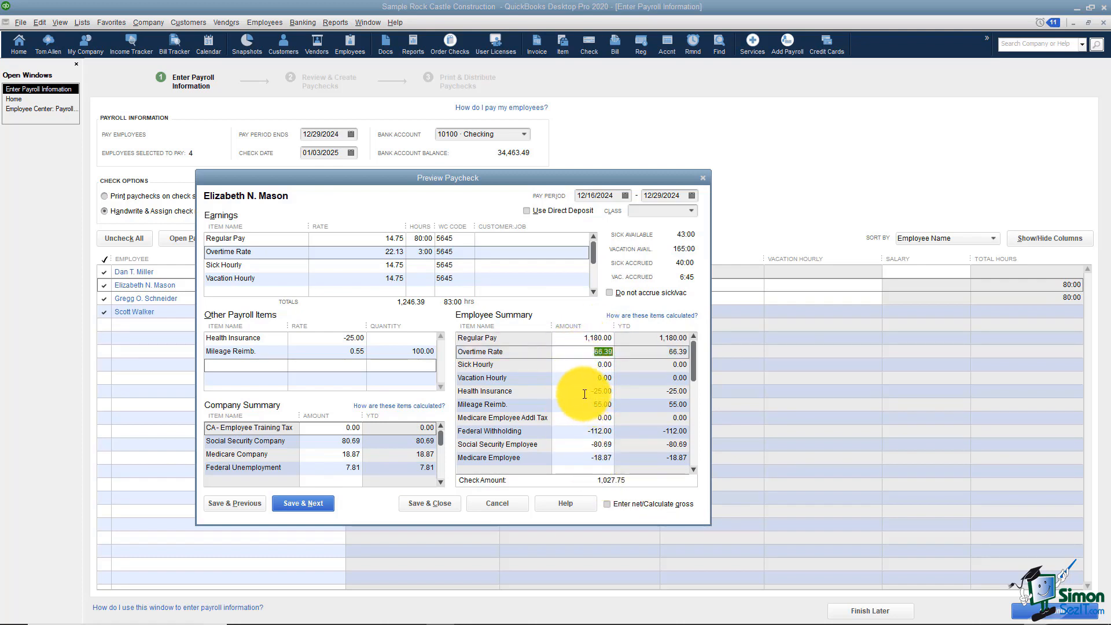
left_click(586, 391)
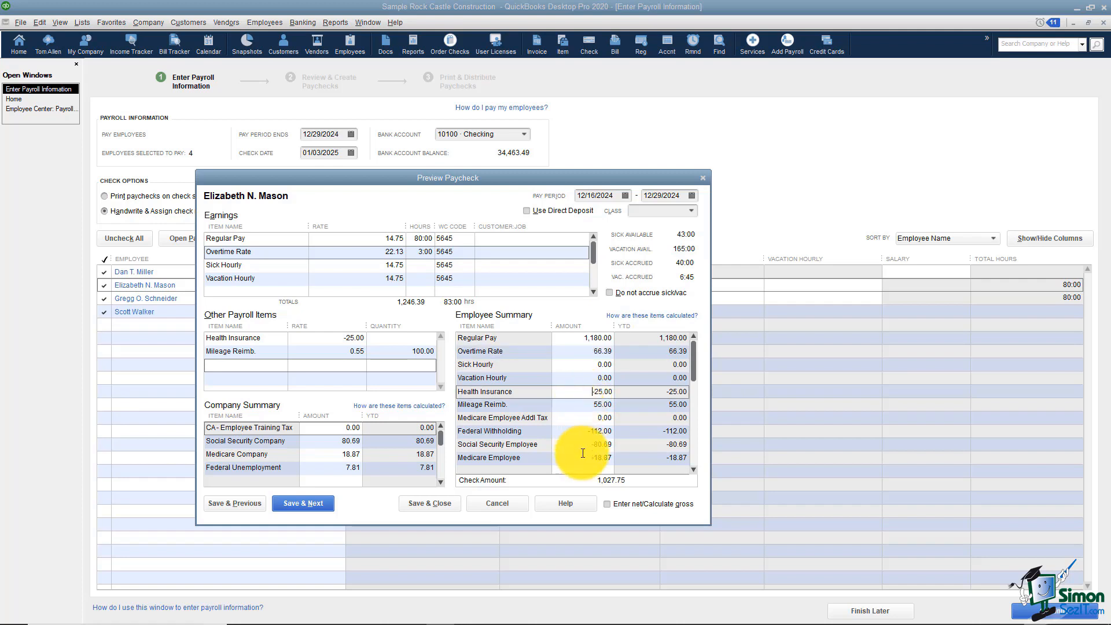
left_click(585, 404)
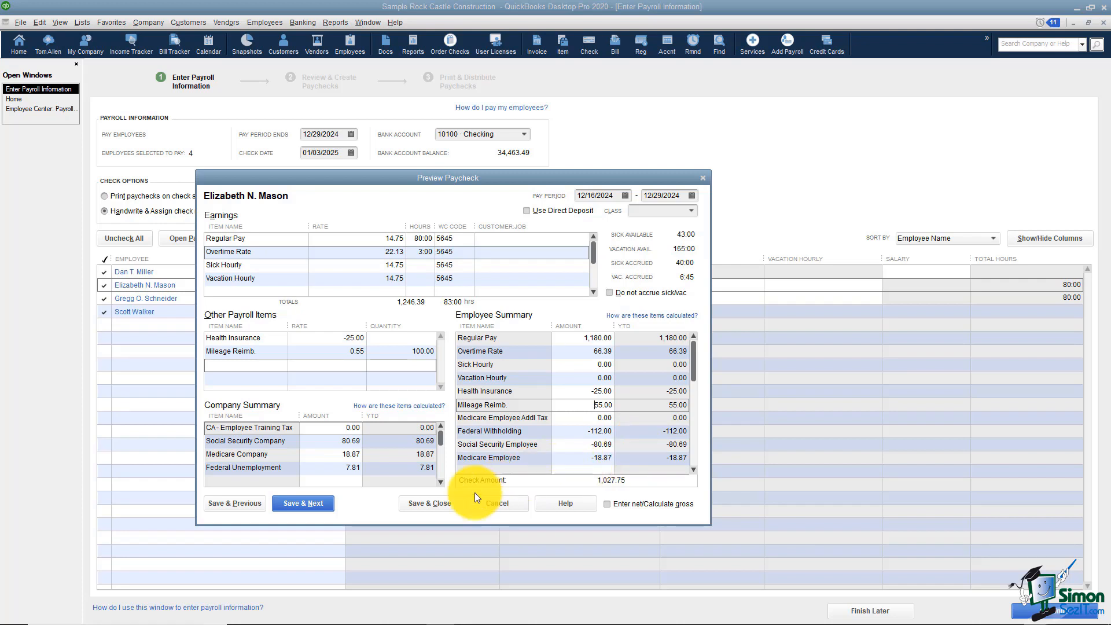
left_click(435, 505)
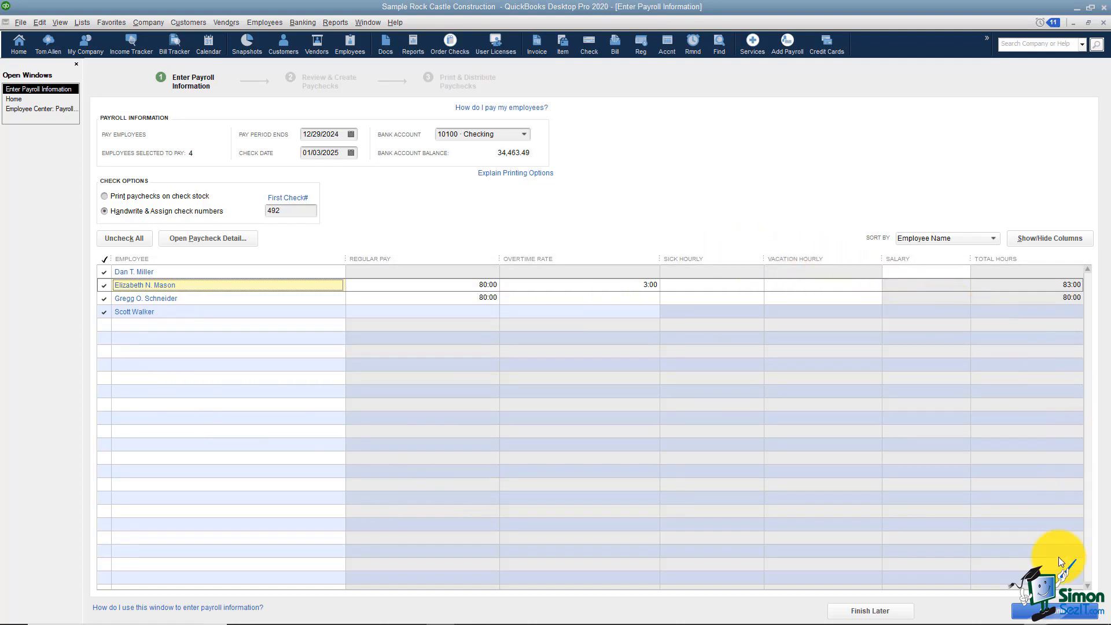
Continue to the paycheck review for the four employees and try to create the paychecks.
left_click(1029, 611)
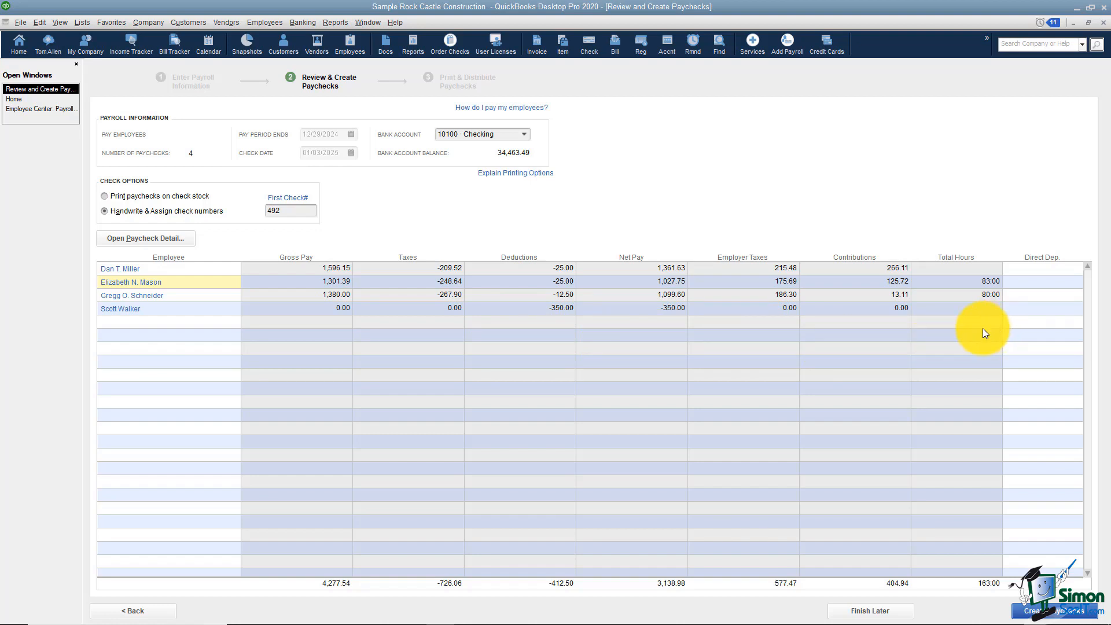
left_click(1049, 611)
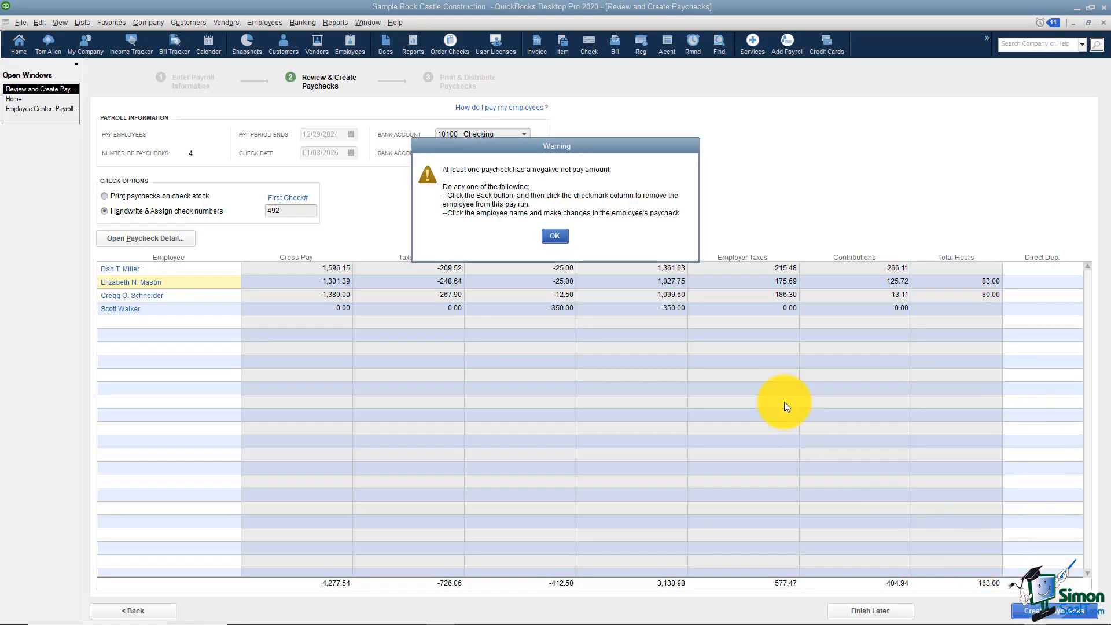
left_click(554, 236)
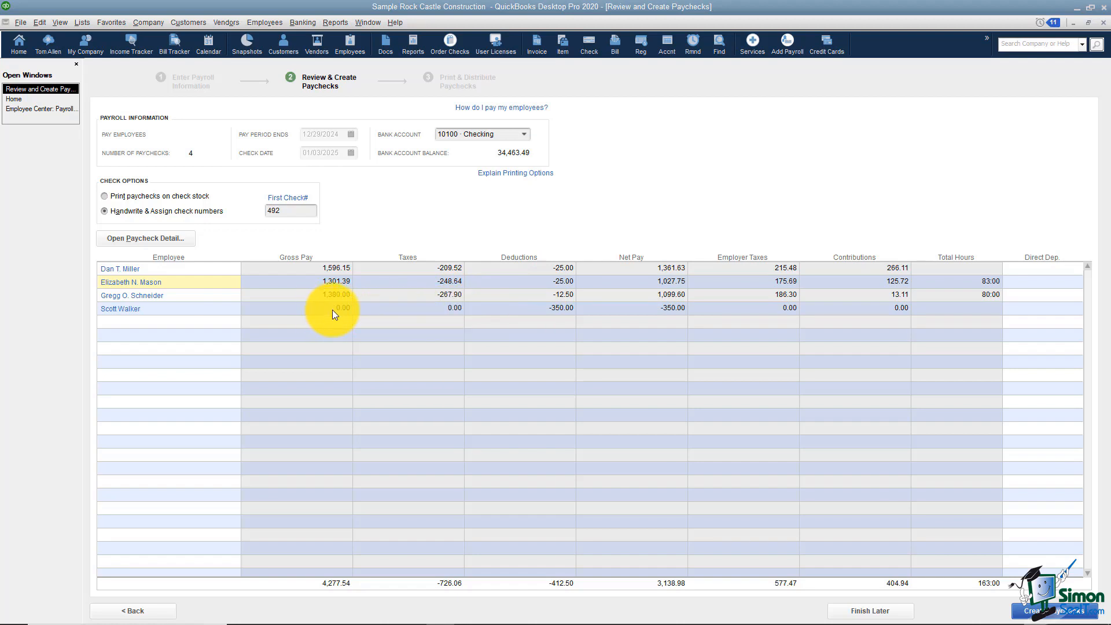
Enter 80:00 regular pay hours on the fourth listed employee's paycheck, save it, and create the paychecks for all four employees.
left_click(553, 312)
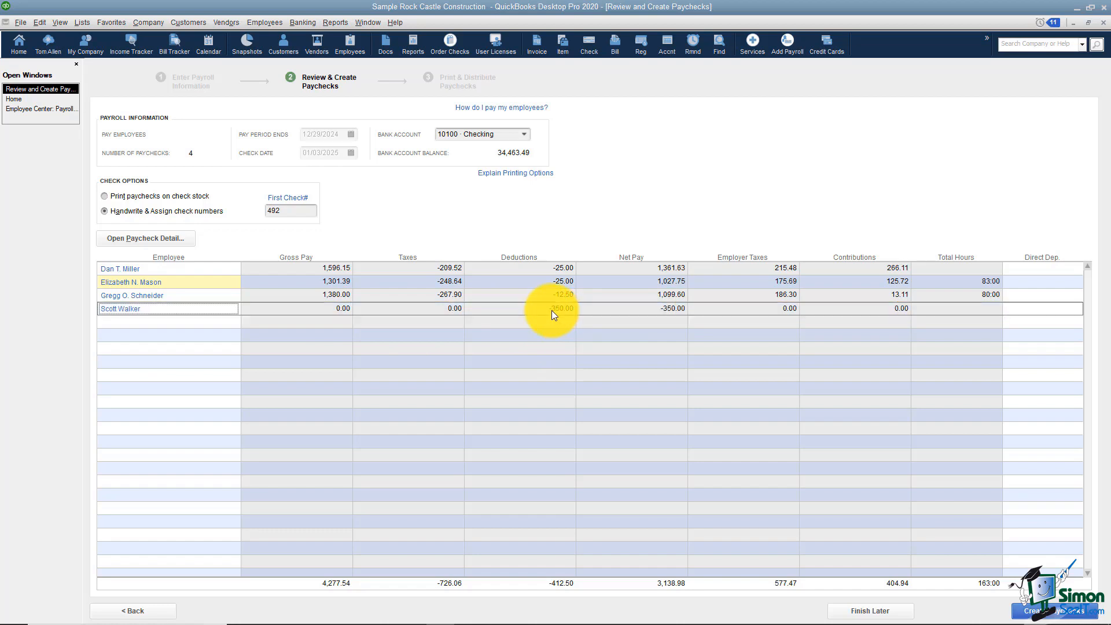
double_click(124, 310)
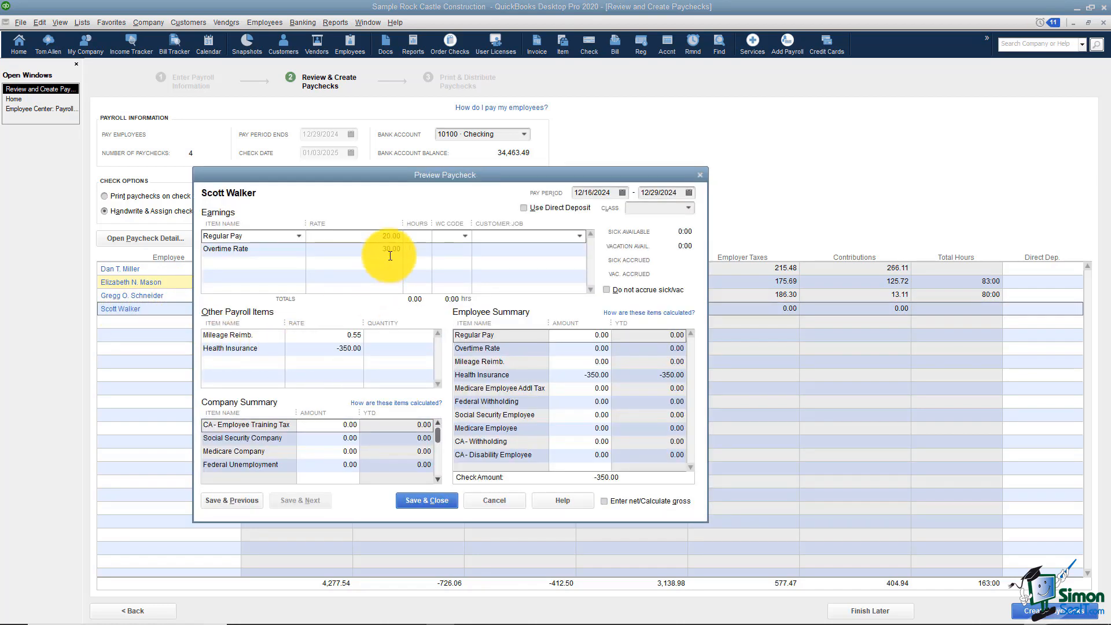
type("80.")
key("Tab")
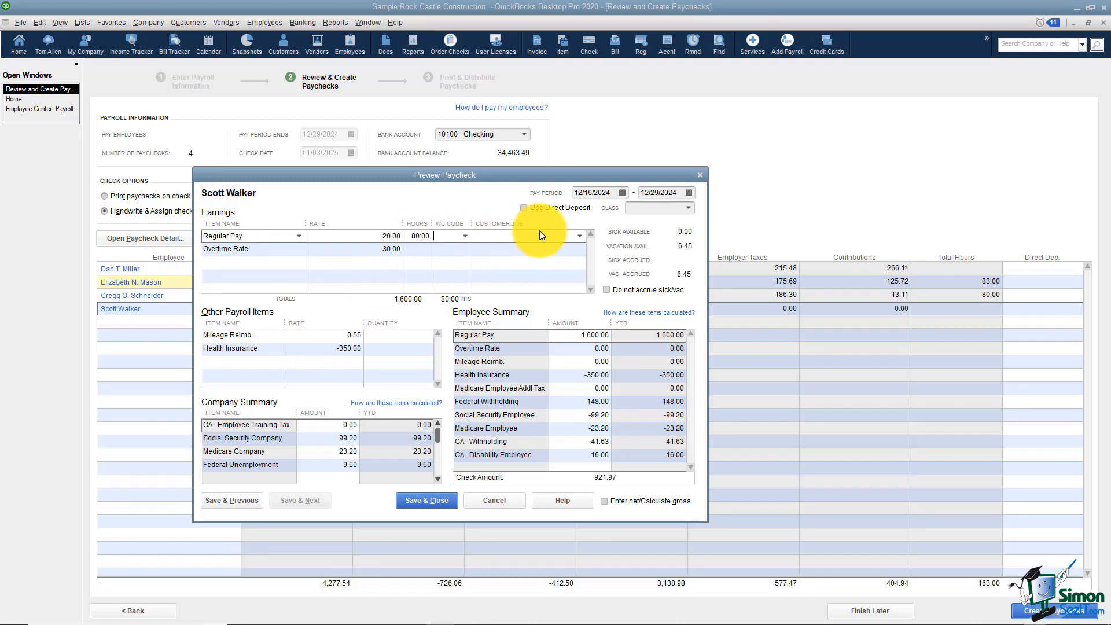
left_click(432, 501)
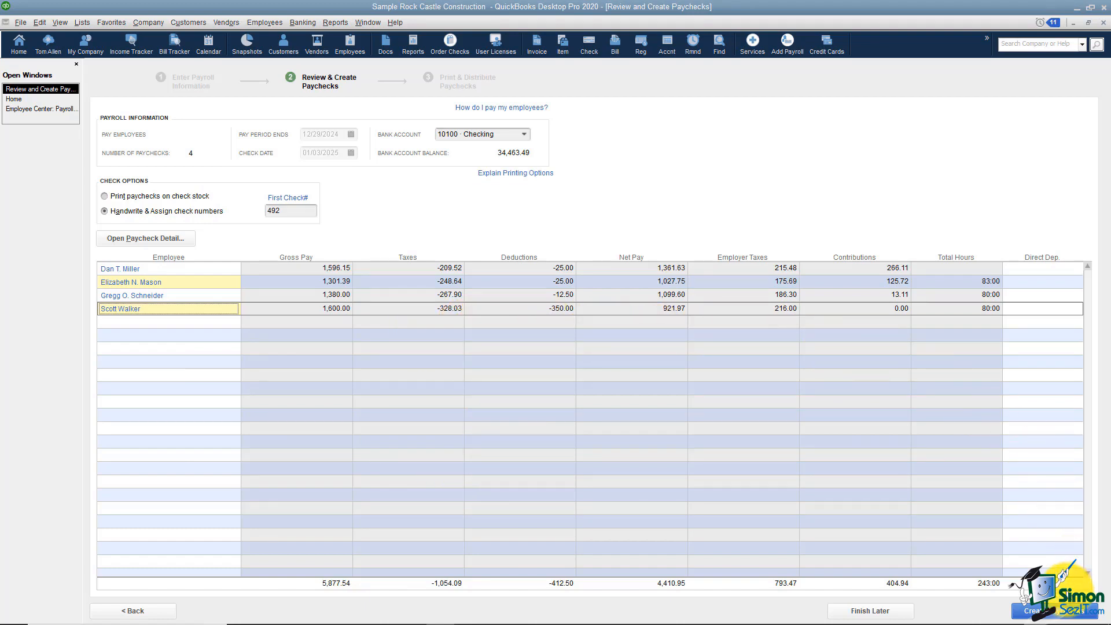
left_click(1062, 612)
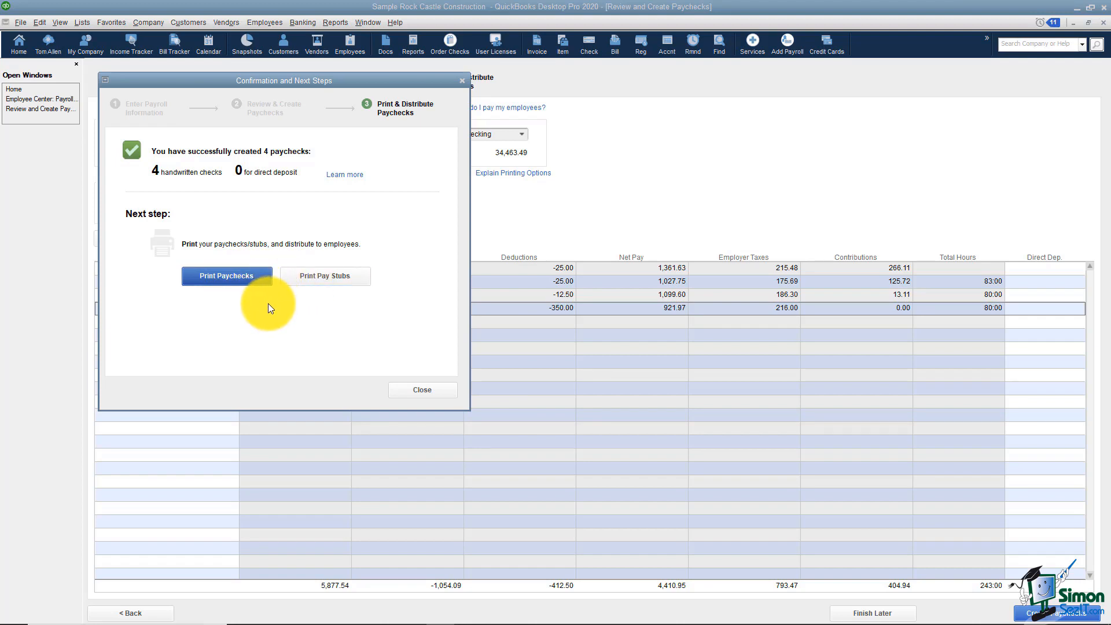
Preview the pay stubs for the 01/03/2025 checks, examine the first stub enlarged, and close the pay stub selection without printing.
left_click(321, 277)
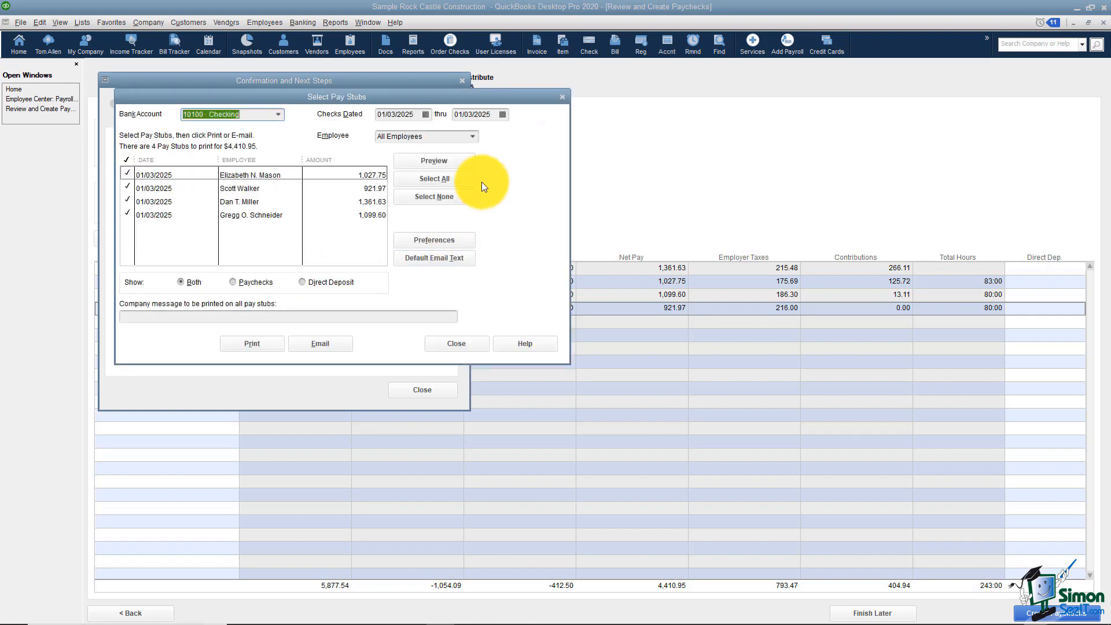
left_click(447, 164)
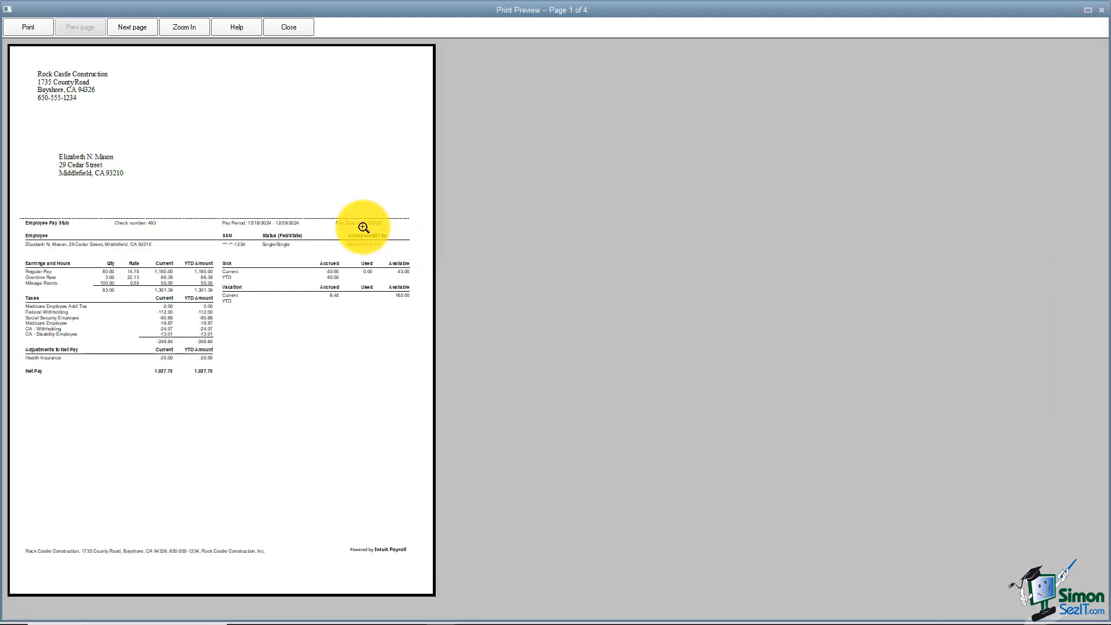
left_click(363, 223)
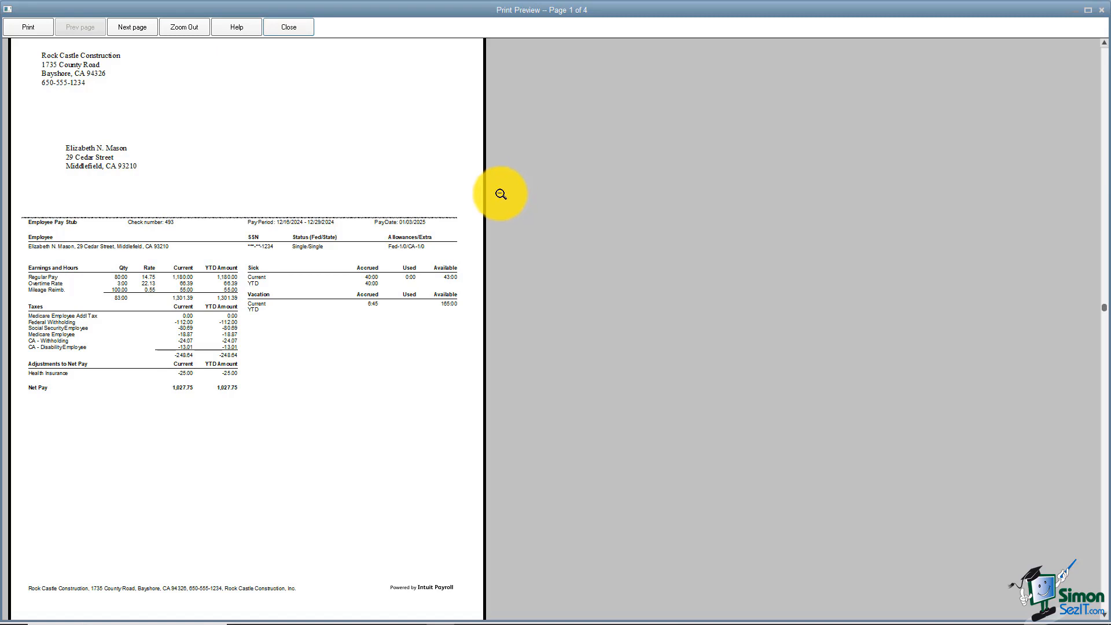
left_click(299, 32)
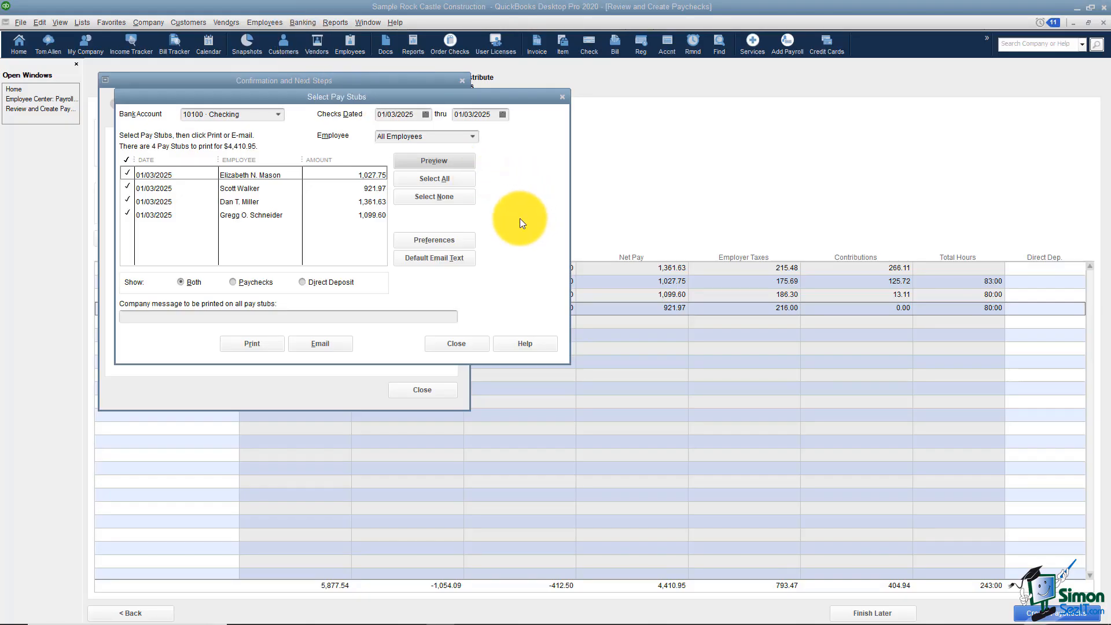
left_click(457, 343)
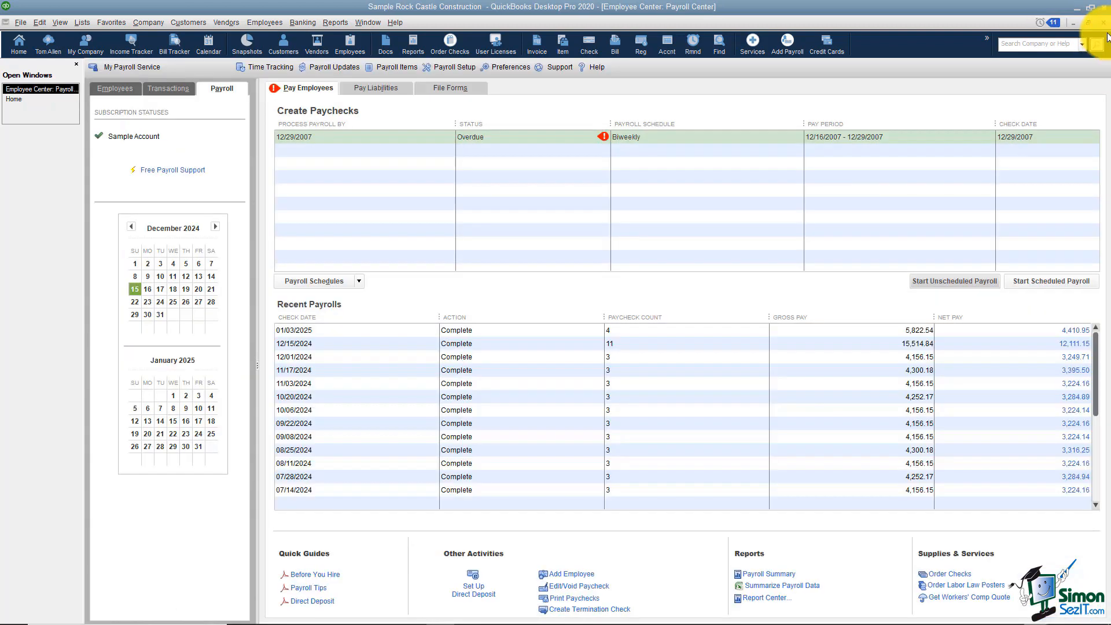